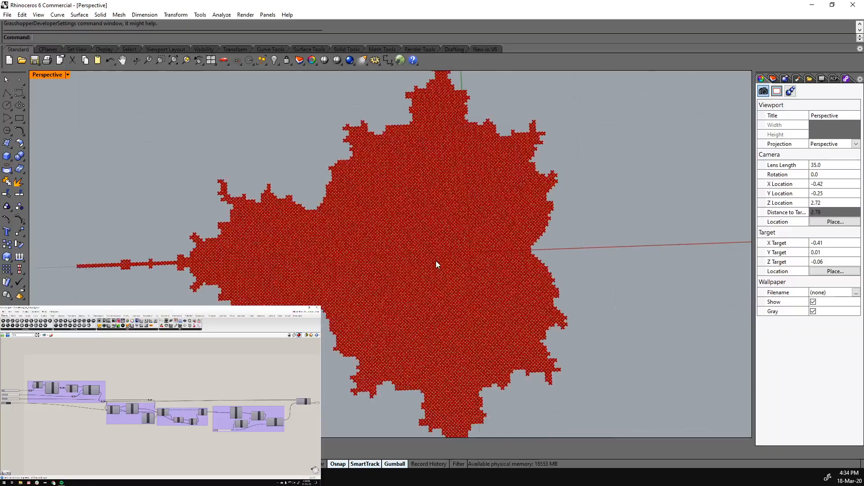
Examine the Mandelbrot point model in the Perspective viewport from several angles and distances.
{"action": "right_click_drag", "start_coordinate": [419, 291], "coordinate": [413, 375]}
{"action": "scroll", "coordinate": [342, 269], "scroll_direction": "down", "scroll_amount": 6}
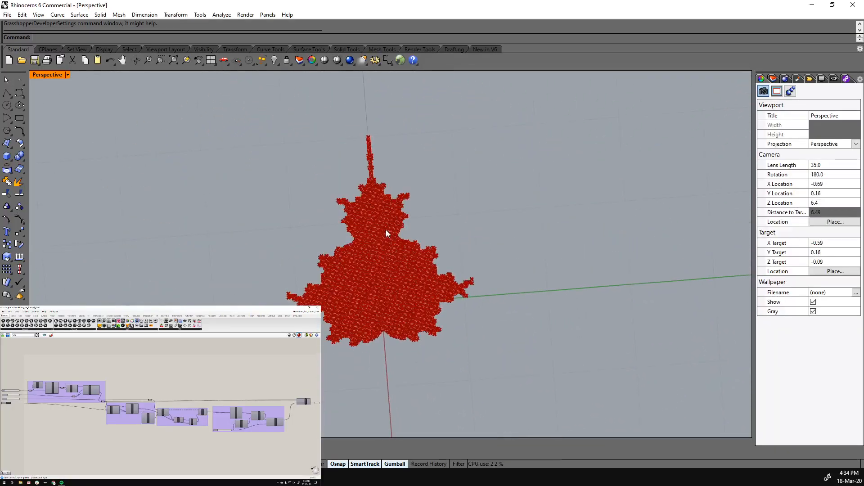
{"action": "scroll", "coordinate": [383, 236], "scroll_direction": "up", "scroll_amount": 3}
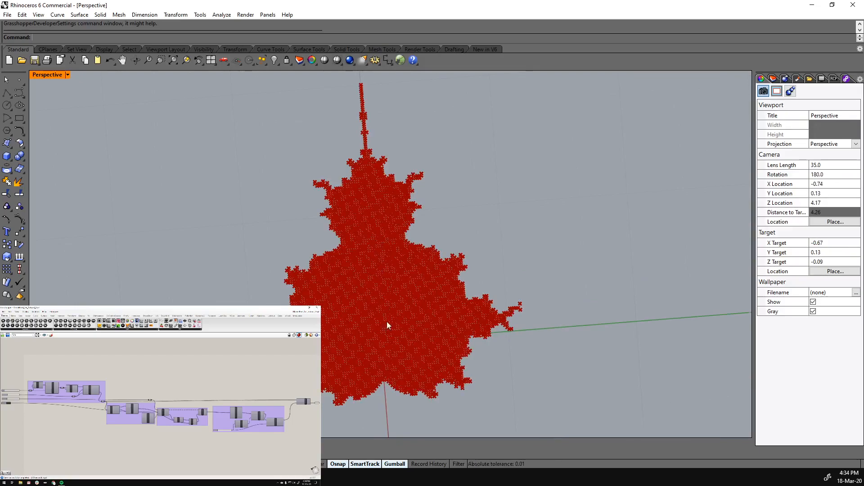
{"action": "scroll", "coordinate": [378, 340], "scroll_direction": "down", "scroll_amount": 4}
{"action": "scroll", "coordinate": [391, 280], "scroll_direction": "up", "scroll_amount": 4}
{"action": "right_click_drag", "start_coordinate": [391, 281], "coordinate": [372, 259]}
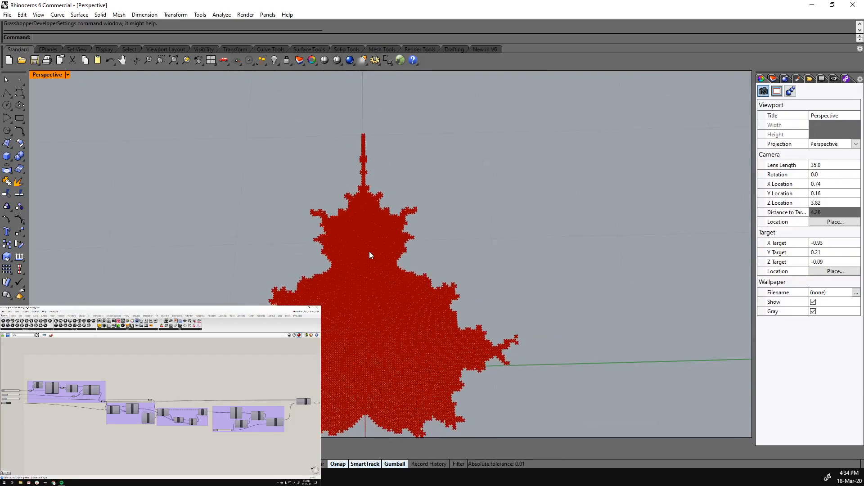
{"action": "scroll", "coordinate": [371, 260], "scroll_direction": "down", "scroll_amount": 4}
{"action": "scroll", "coordinate": [350, 341], "scroll_direction": "up", "scroll_amount": 6}
{"action": "right_click_drag", "start_coordinate": [350, 341], "coordinate": [525, 348]}
{"action": "scroll", "coordinate": [380, 333], "scroll_direction": "down", "scroll_amount": 2}
{"action": "scroll", "coordinate": [359, 342], "scroll_direction": "up", "scroll_amount": 4}
{"action": "scroll", "coordinate": [399, 291], "scroll_direction": "down", "scroll_amount": 4}
{"action": "right_click_drag", "start_coordinate": [425, 268], "coordinate": [444, 281]}
{"action": "scroll", "coordinate": [417, 319], "scroll_direction": "up", "scroll_amount": 2}
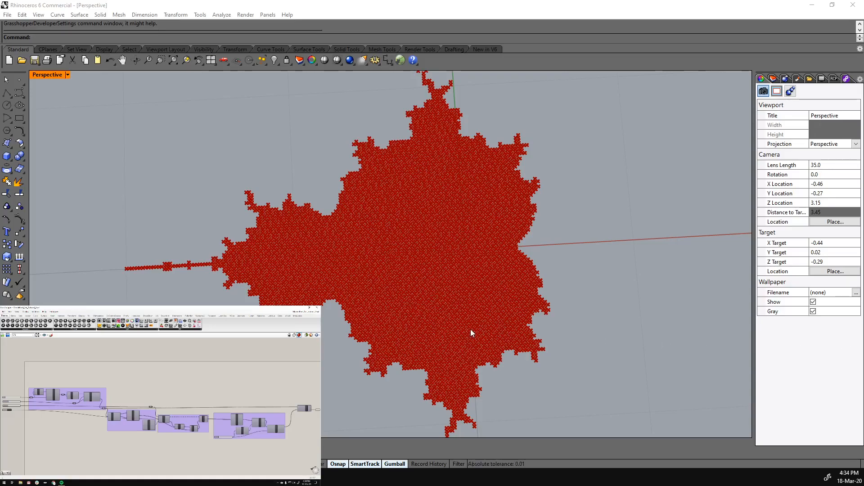
{"action": "right_click_drag", "start_coordinate": [418, 295], "coordinate": [388, 223]}
{"action": "scroll", "coordinate": [369, 330], "scroll_direction": "down", "scroll_amount": 4}
{"action": "scroll", "coordinate": [399, 199], "scroll_direction": "up", "scroll_amount": 2}
{"action": "scroll", "coordinate": [492, 326], "scroll_direction": "up", "scroll_amount": 2}
{"action": "mouse_move", "coordinate": [493, 326]}
{"action": "right_mouse_down"}
{"action": "mouse_move", "coordinate": [378, 301]}
{"action": "mouse_move", "coordinate": [376, 285]}
{"action": "mouse_move", "coordinate": [505, 309]}
{"action": "mouse_move", "coordinate": [493, 317]}
{"action": "right_mouse_up"}
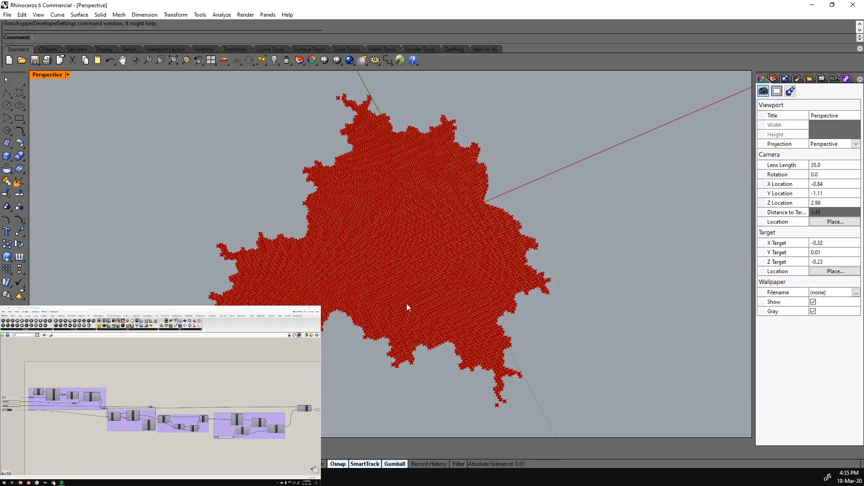
{"action": "right_click_drag", "start_coordinate": [410, 380], "coordinate": [401, 270], "text": "ctrl"}
{"action": "scroll", "coordinate": [398, 287], "scroll_direction": "up", "scroll_amount": 2}
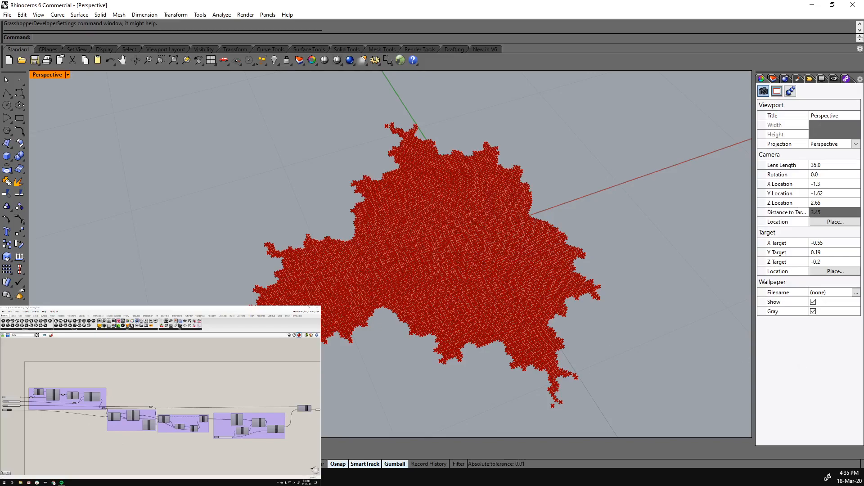
Switch to the web browser, skim the Wikipedia article on the Mandelbrot set, and enlarge its introduction to read the function definition.
{"action": "key", "text": "alt+Tab"}
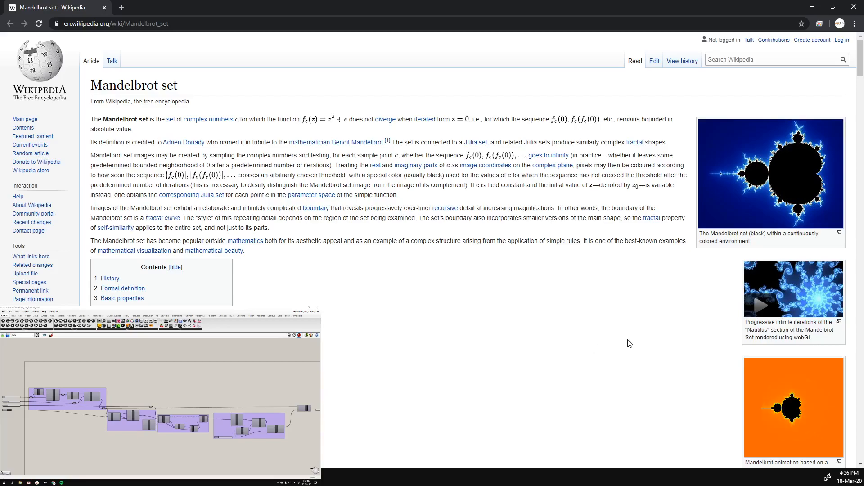
{"action": "scroll", "coordinate": [510, 270], "scroll_direction": "down", "scroll_amount": 9}
{"action": "scroll", "coordinate": [506, 235], "scroll_direction": "down", "scroll_amount": 8}
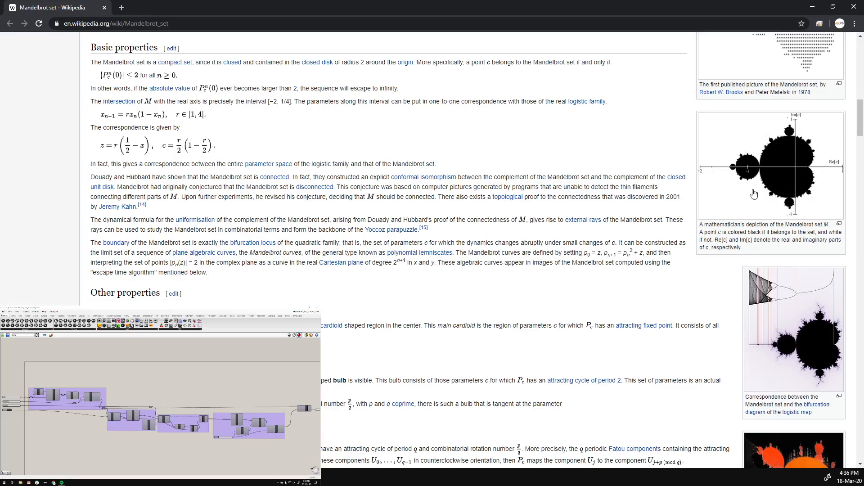
{"action": "scroll", "coordinate": [666, 330], "scroll_direction": "up", "scroll_amount": 2}
{"action": "scroll", "coordinate": [676, 258], "scroll_direction": "up", "scroll_amount": 4}
{"action": "scroll", "coordinate": [683, 341], "scroll_direction": "up", "scroll_amount": 10}
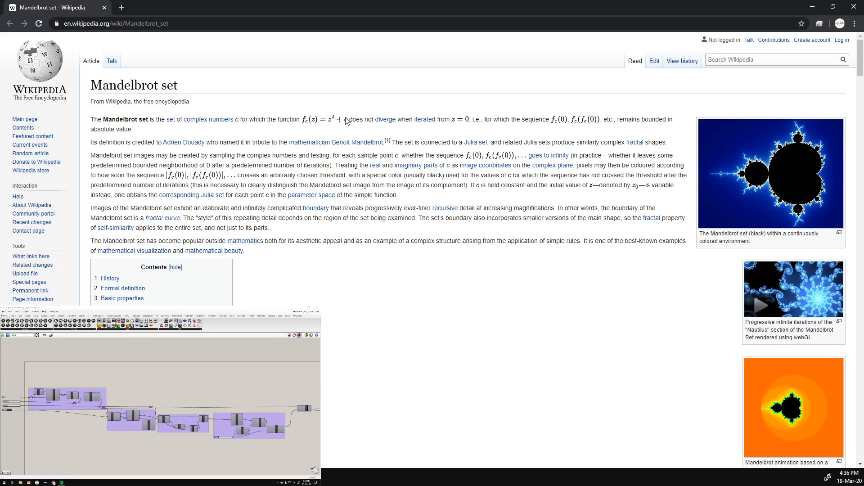
{"action": "scroll", "coordinate": [346, 120], "scroll_direction": "up", "scroll_amount": 3, "text": "ctrl"}
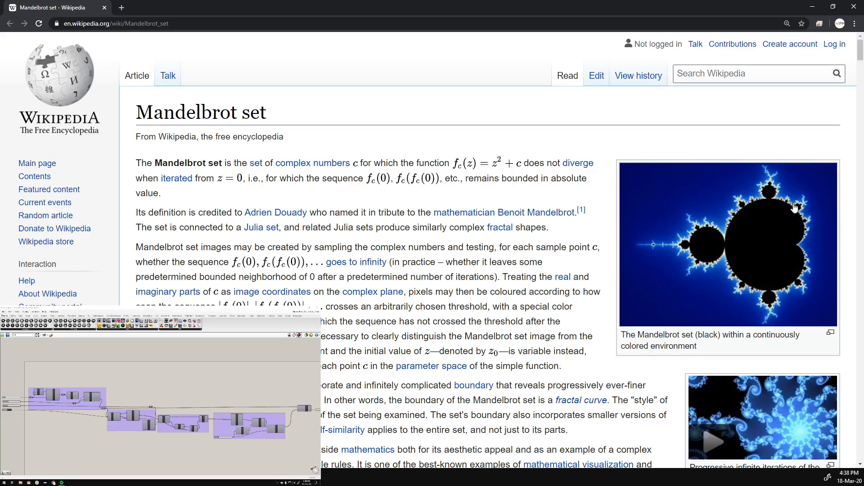
Examine the article's Mandelbrot images, the first published picture and its caption, and the Formal definition section.
{"action": "scroll", "coordinate": [684, 270], "scroll_direction": "down", "scroll_amount": 4}
{"action": "scroll", "coordinate": [683, 272], "scroll_direction": "up", "scroll_amount": 3}
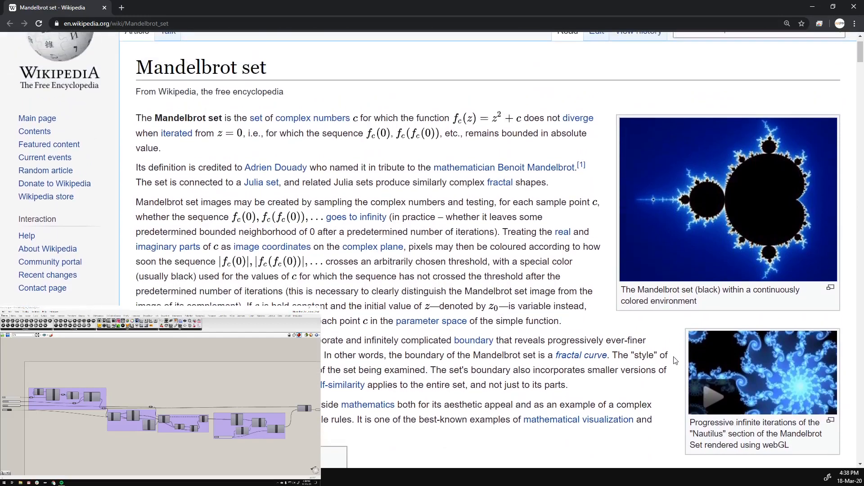
{"action": "scroll", "coordinate": [675, 328], "scroll_direction": "down", "scroll_amount": 12}
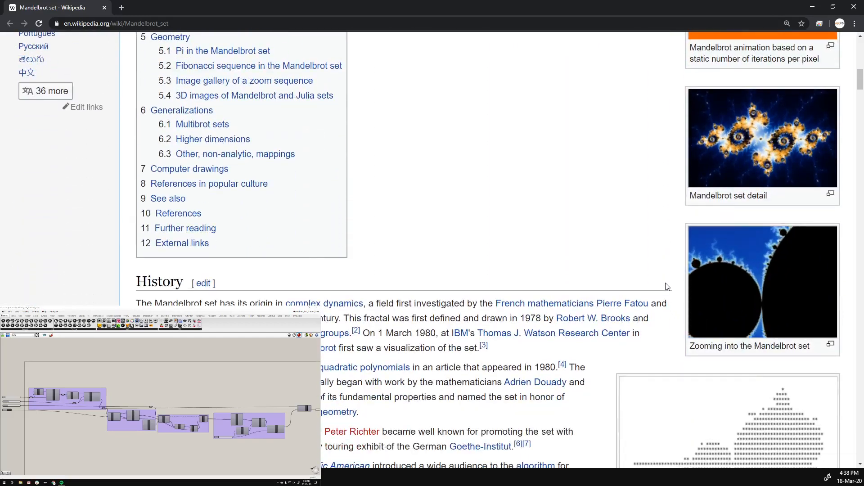
{"action": "scroll", "coordinate": [671, 292], "scroll_direction": "up", "scroll_amount": 1}
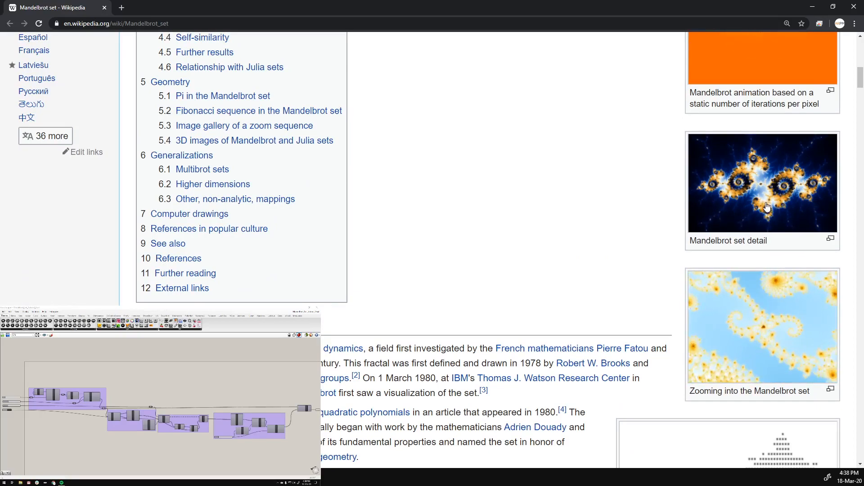
{"action": "scroll", "coordinate": [768, 207], "scroll_direction": "up", "scroll_amount": 1}
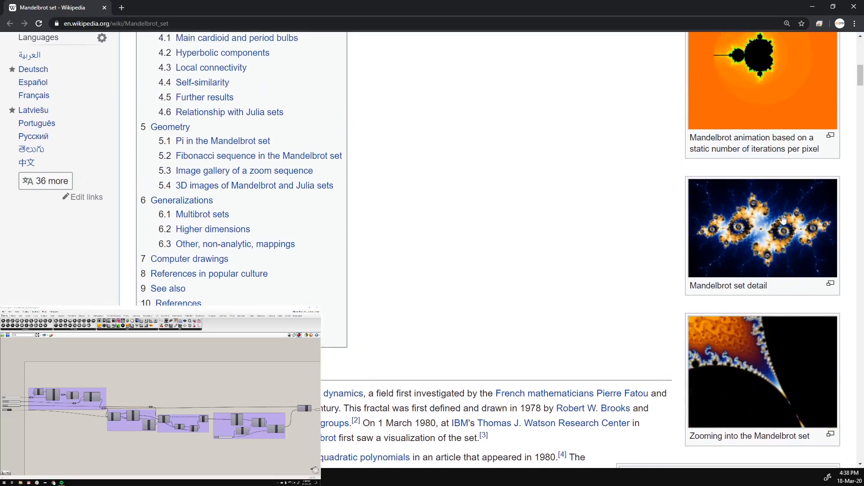
{"action": "scroll", "coordinate": [679, 249], "scroll_direction": "down", "scroll_amount": 3}
{"action": "scroll", "coordinate": [673, 253], "scroll_direction": "down", "scroll_amount": 6}
{"action": "scroll", "coordinate": [611, 236], "scroll_direction": "up", "scroll_amount": 2}
{"action": "left_click_drag", "start_coordinate": [624, 335], "coordinate": [792, 349]}
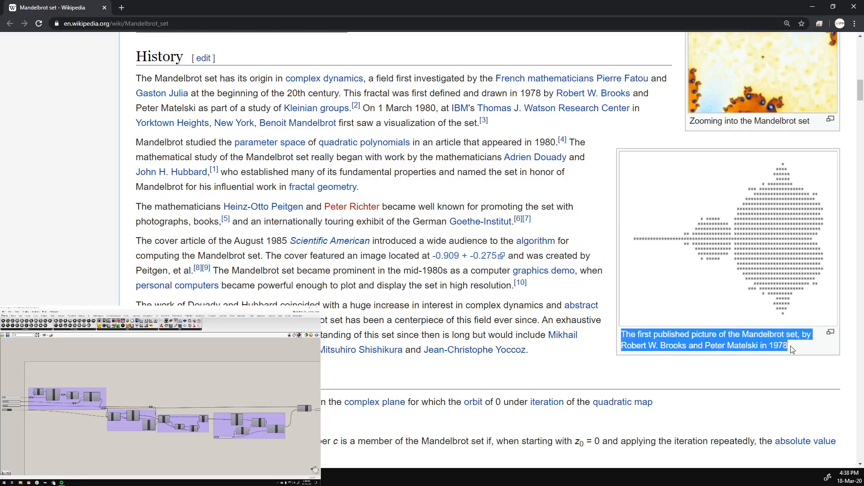
{"action": "left_click", "coordinate": [751, 377]}
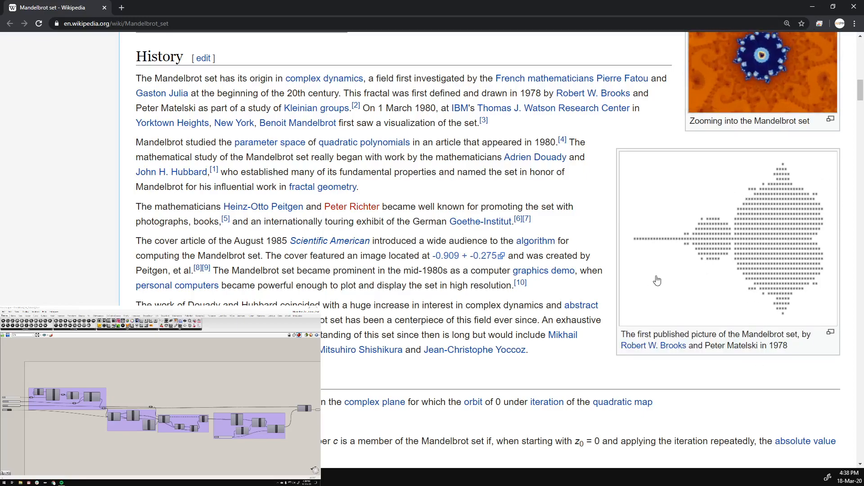
{"action": "scroll", "coordinate": [616, 250], "scroll_direction": "down", "scroll_amount": 5}
{"action": "scroll", "coordinate": [613, 245], "scroll_direction": "down", "scroll_amount": 1}
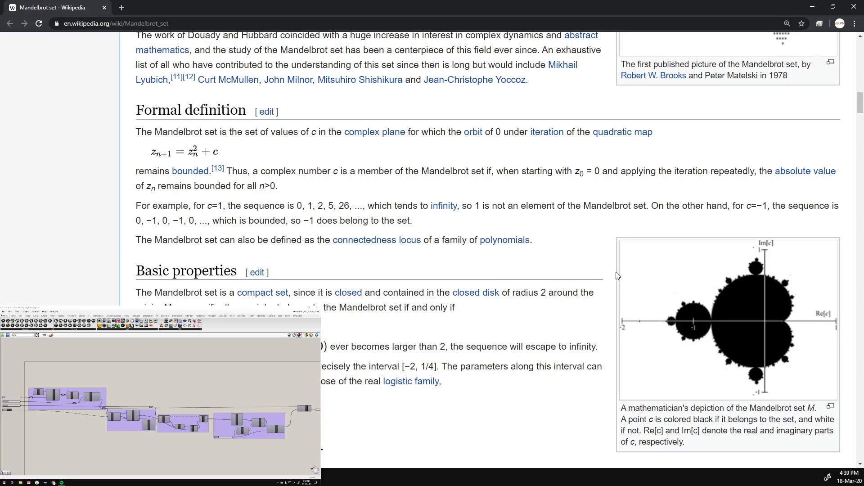
Glance at the Rhino model, return to the browser and skim the article's Basic properties and Other properties sections.
{"action": "key", "text": "alt+Tab"}
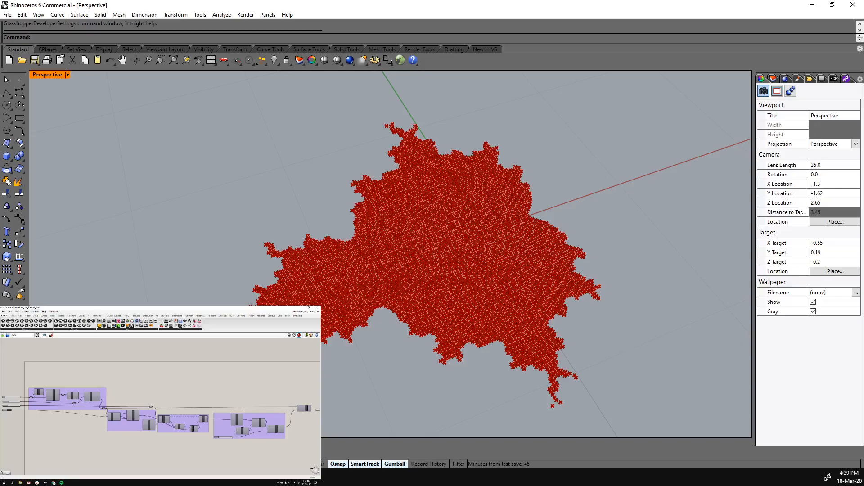
{"action": "key", "text": "alt+Tab"}
{"action": "scroll", "coordinate": [602, 335], "scroll_direction": "down", "scroll_amount": 8}
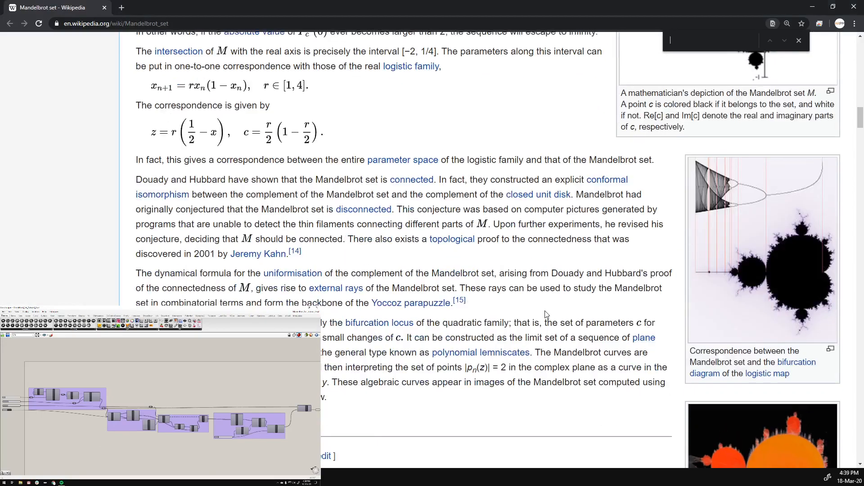
{"action": "scroll", "coordinate": [545, 314], "scroll_direction": "down", "scroll_amount": 6}
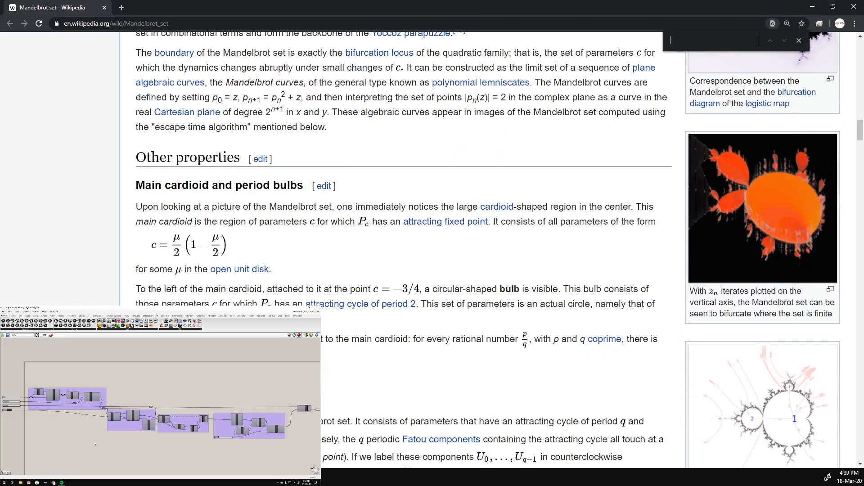
Switch to Grasshopper and examine the start of the Mandelbrot_Set_Tutorial_Goal definition around the Size and Resolution sliders.
{"action": "key", "text": "alt+Tab"}
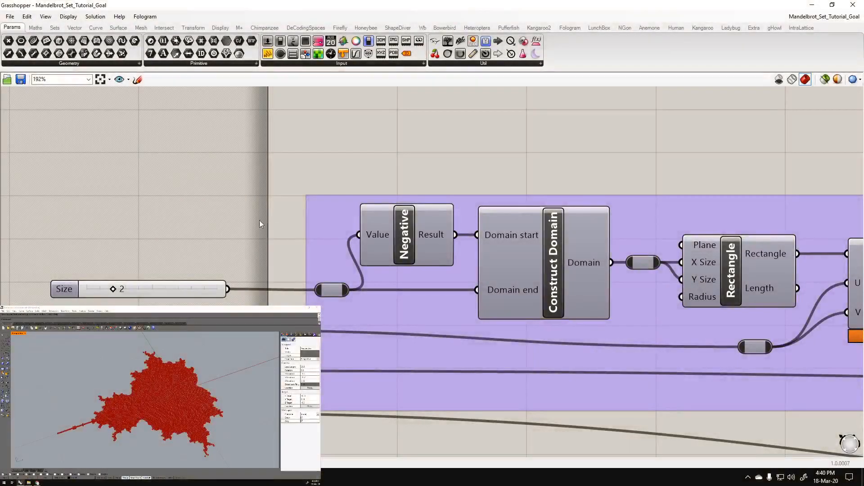
{"action": "scroll", "coordinate": [293, 165], "scroll_direction": "down", "scroll_amount": 2}
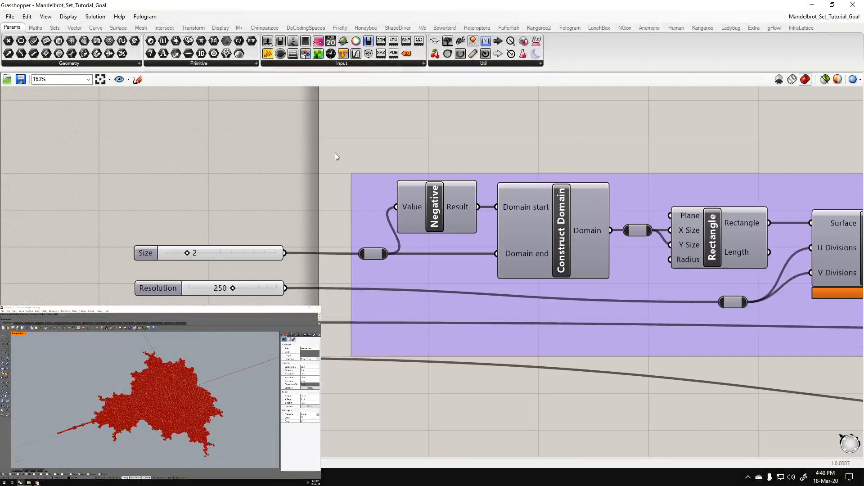
{"action": "right_click_drag", "start_coordinate": [256, 201], "coordinate": [217, 191]}
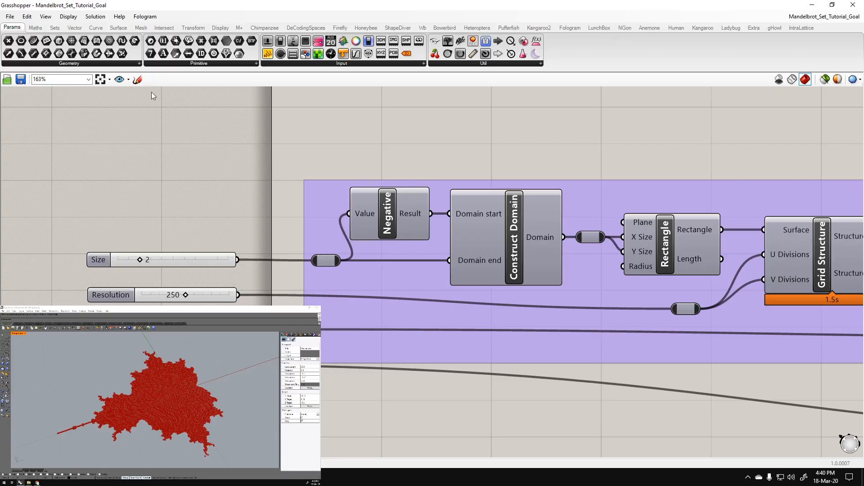
{"action": "left_click", "coordinate": [138, 80]}
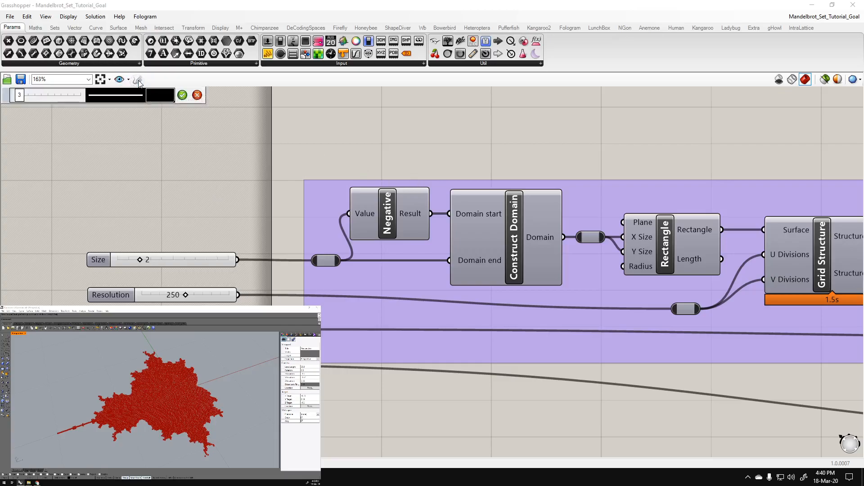
{"action": "right_click", "coordinate": [404, 155]}
{"action": "right_click", "coordinate": [368, 169]}
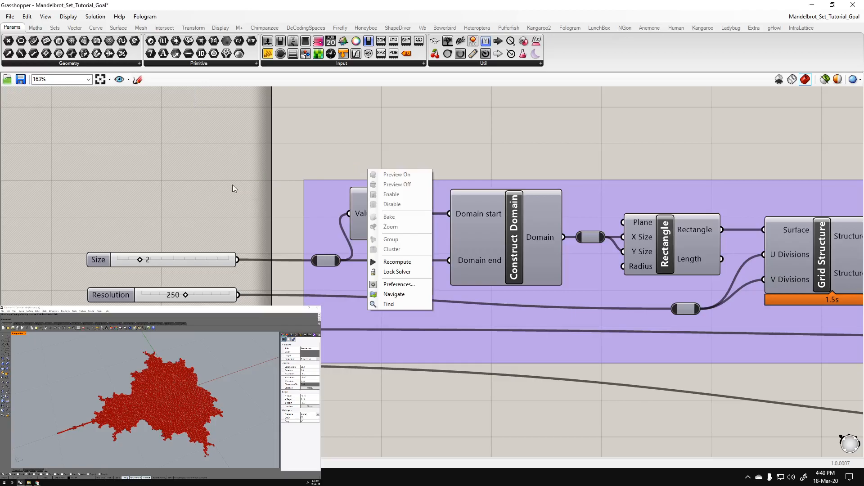
{"action": "left_click", "coordinate": [234, 189]}
Examine the whole definition from the input sliders through the grid, complex number, loop and comparison groups.
{"action": "scroll", "coordinate": [282, 144], "scroll_direction": "down", "scroll_amount": 3}
{"action": "right_click_drag", "start_coordinate": [732, 347], "coordinate": [331, 272]}
{"action": "right_click_drag", "start_coordinate": [721, 297], "coordinate": [323, 271]}
{"action": "mouse_move", "coordinate": [801, 299]}
{"action": "right_mouse_down"}
{"action": "mouse_move", "coordinate": [500, 287]}
{"action": "mouse_move", "coordinate": [399, 296]}
{"action": "mouse_move", "coordinate": [742, 287]}
{"action": "right_mouse_up"}
{"action": "right_click_drag", "start_coordinate": [295, 256], "coordinate": [646, 260]}
{"action": "right_click_drag", "start_coordinate": [227, 245], "coordinate": [582, 263]}
{"action": "right_click_drag", "start_coordinate": [208, 258], "coordinate": [214, 282]}
{"action": "scroll", "coordinate": [214, 282], "scroll_direction": "down", "scroll_amount": 3}
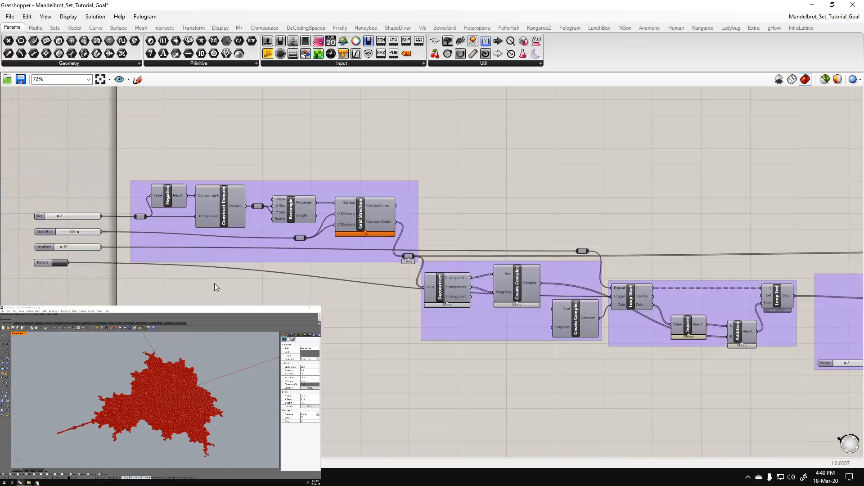
{"action": "scroll", "coordinate": [214, 282], "scroll_direction": "down", "scroll_amount": 2}
{"action": "scroll", "coordinate": [617, 271], "scroll_direction": "up", "scroll_amount": 5}
Highlight the final Point component's geometry in Rhino, inspect it in the Perspective viewport, and clear the selection.
{"action": "left_click", "coordinate": [614, 273]}
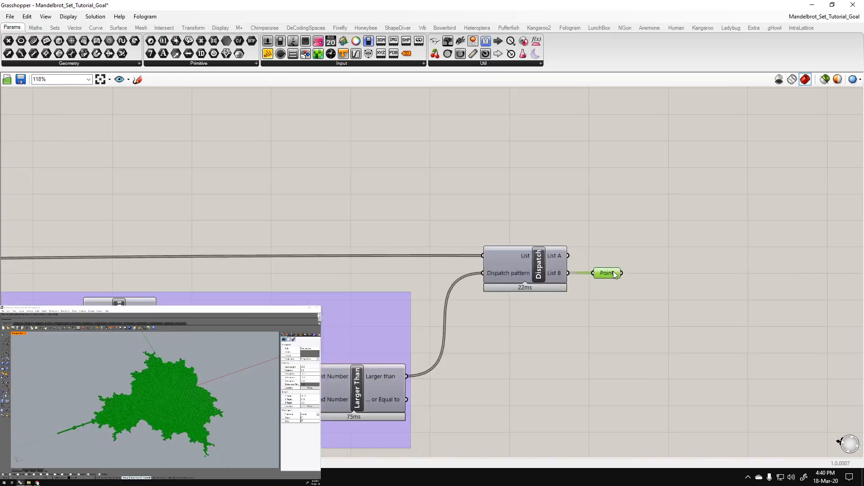
{"action": "mouse_move", "coordinate": [614, 274]}
{"action": "right_click_drag", "start_coordinate": [157, 396], "coordinate": [132, 410]}
{"action": "scroll", "coordinate": [132, 411], "scroll_direction": "down", "scroll_amount": 2}
{"action": "scroll", "coordinate": [132, 410], "scroll_direction": "up", "scroll_amount": 2}
{"action": "scroll", "coordinate": [132, 410], "scroll_direction": "up", "scroll_amount": 2}
{"action": "left_click", "coordinate": [552, 388]}
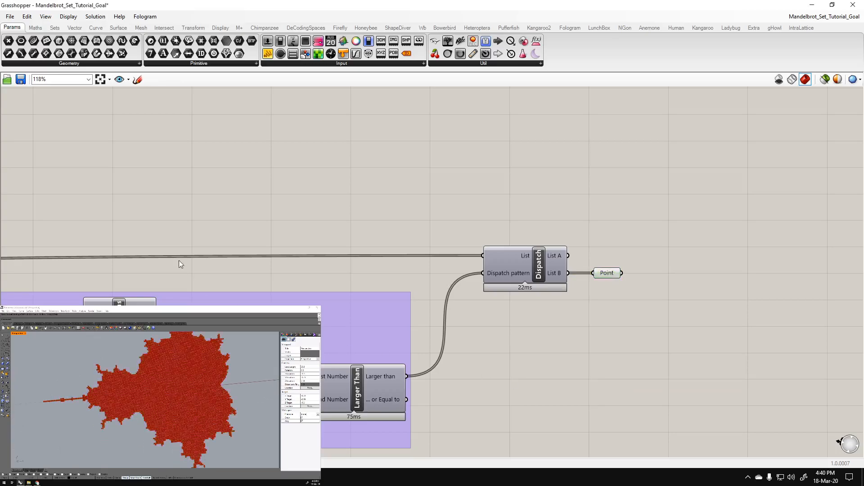
Select the Dispatch and Point components, limit the geometry preview to selected objects only, and clear the selection.
{"action": "right_click_drag", "start_coordinate": [181, 266], "coordinate": [438, 267]}
{"action": "scroll", "coordinate": [494, 245], "scroll_direction": "down", "scroll_amount": 4}
{"action": "right_click_drag", "start_coordinate": [682, 327], "coordinate": [770, 287]}
{"action": "left_click_drag", "start_coordinate": [820, 262], "coordinate": [738, 198]}
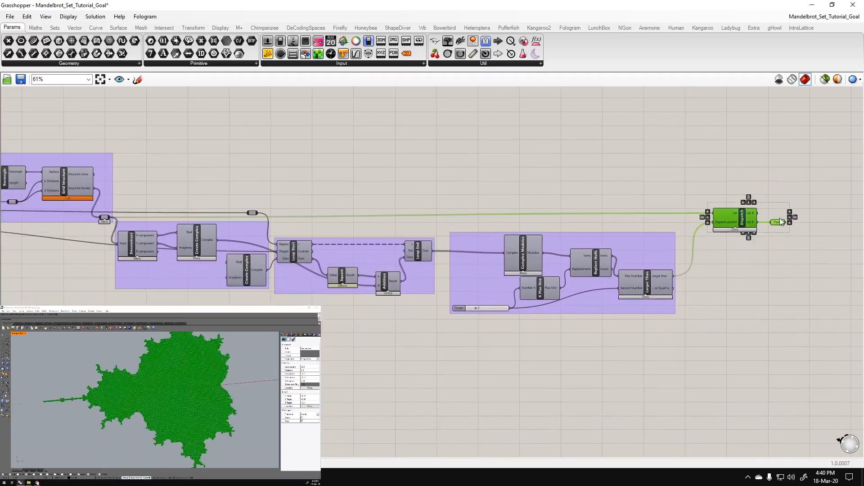
{"action": "middle_click", "coordinate": [779, 220]}
{"action": "left_click", "coordinate": [808, 193]}
Examine the first group's chain from the Size and Resolution sliders through Negative, Construct Domain, Rectangle and Grid Structure.
{"action": "right_click_drag", "start_coordinate": [163, 323], "coordinate": [463, 363]}
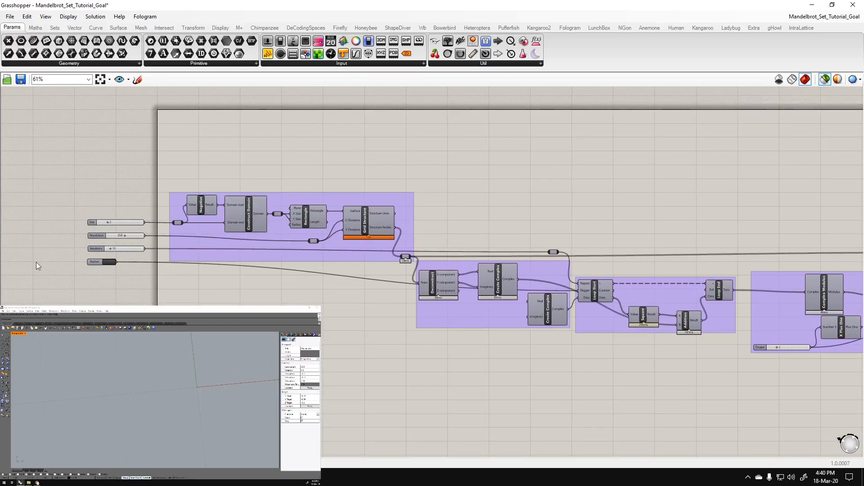
{"action": "scroll", "coordinate": [81, 246], "scroll_direction": "up", "scroll_amount": 4}
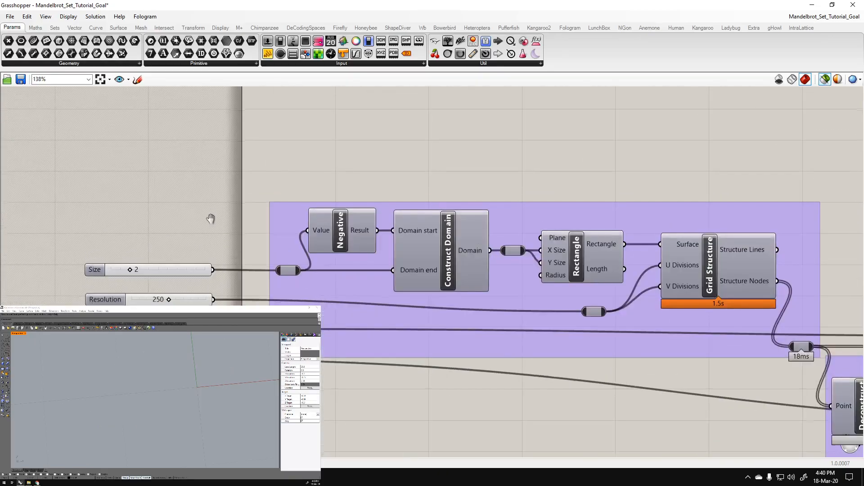
{"action": "right_click_drag", "start_coordinate": [211, 220], "coordinate": [207, 193]}
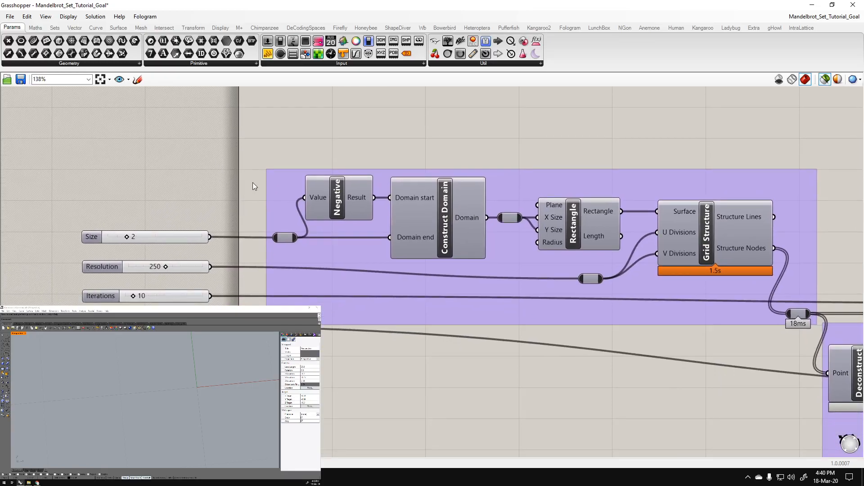
{"action": "right_click_drag", "start_coordinate": [360, 134], "coordinate": [331, 149]}
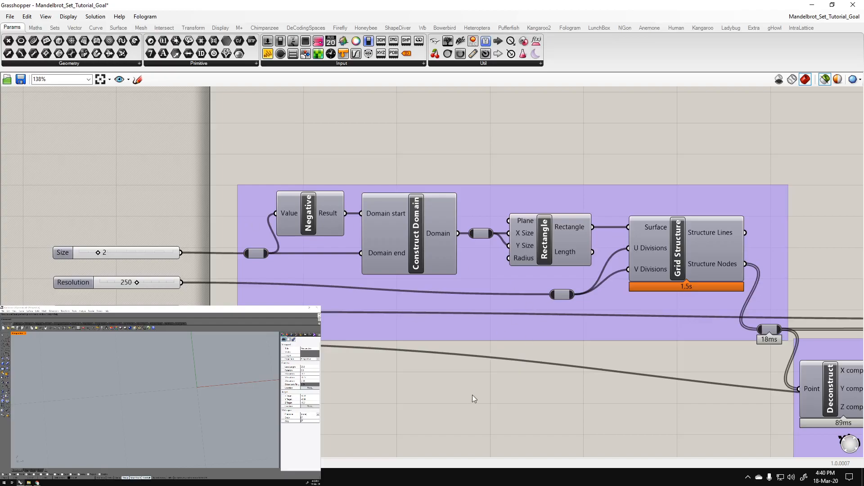
{"action": "right_click_drag", "start_coordinate": [313, 380], "coordinate": [369, 379]}
{"action": "right_click_drag", "start_coordinate": [473, 248], "coordinate": [424, 257]}
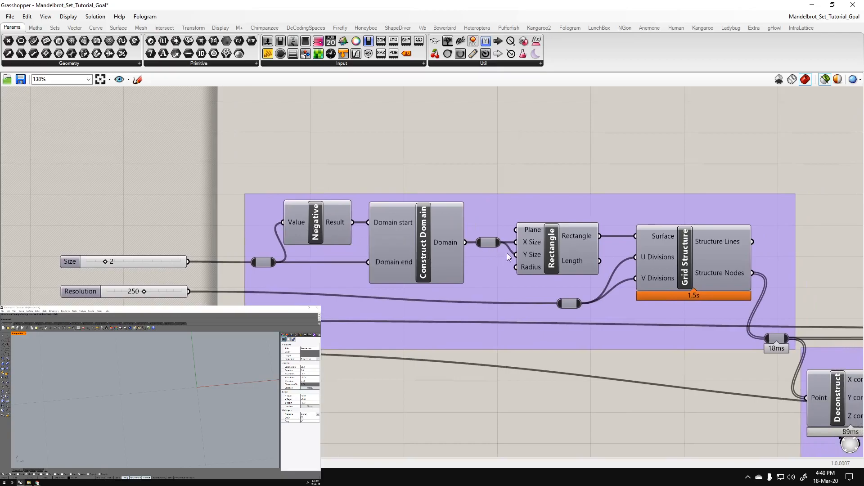
{"action": "right_click_drag", "start_coordinate": [562, 251], "coordinate": [520, 247]}
{"action": "left_click", "coordinate": [512, 240]}
{"action": "left_click", "coordinate": [496, 147]}
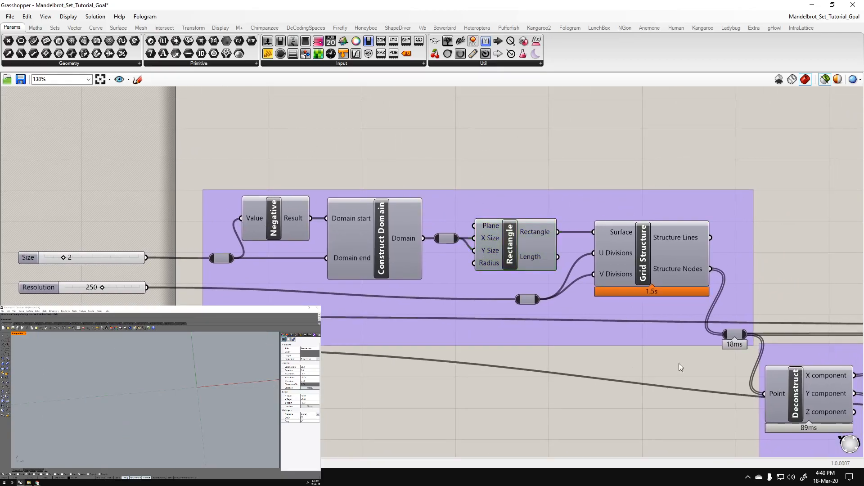
Select only the Grid Structure component and inspect its previewed grid up close in the Rhino Perspective viewport.
{"action": "left_click_drag", "start_coordinate": [679, 120], "coordinate": [655, 266]}
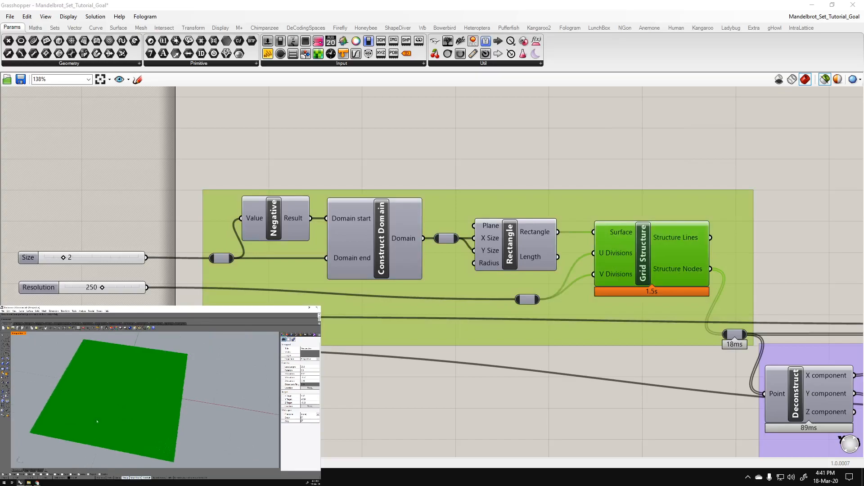
{"action": "left_click", "coordinate": [567, 379]}
{"action": "left_click", "coordinate": [651, 271]}
{"action": "right_click_drag", "start_coordinate": [116, 419], "coordinate": [174, 410]}
{"action": "scroll", "coordinate": [185, 410], "scroll_direction": "up", "scroll_amount": 8}
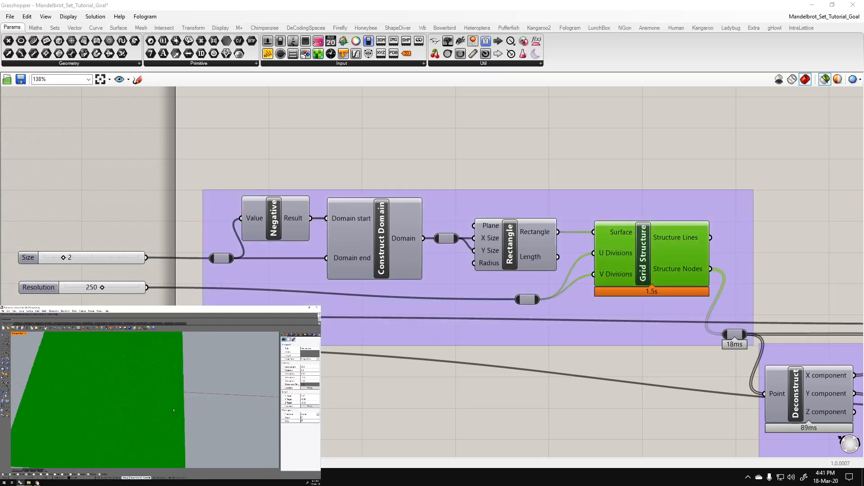
{"action": "scroll", "coordinate": [186, 411], "scroll_direction": "up", "scroll_amount": 5}
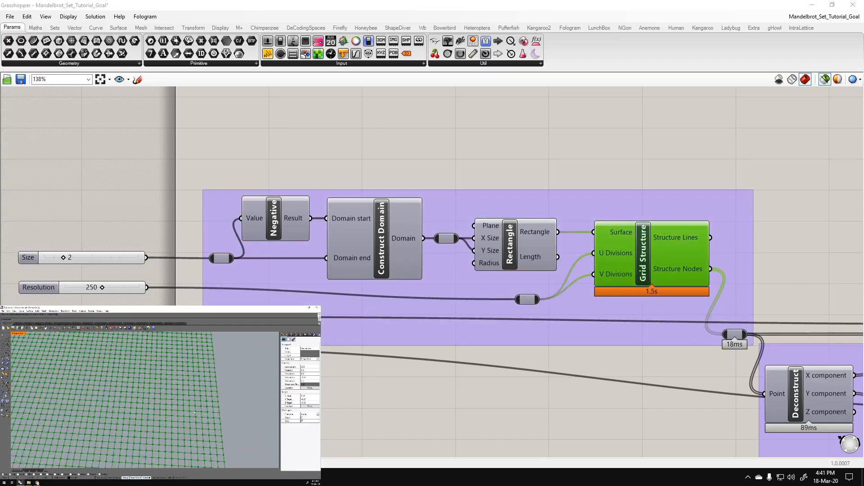
{"action": "scroll", "coordinate": [194, 412], "scroll_direction": "down", "scroll_amount": 8}
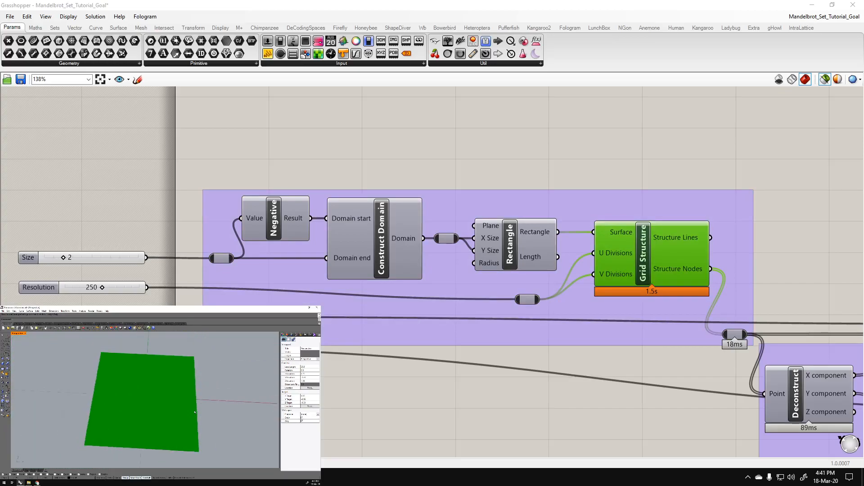
Check the Rectangle component's output data and view the full extent of the grid in the Rhino viewport.
{"action": "mouse_move", "coordinate": [537, 234]}
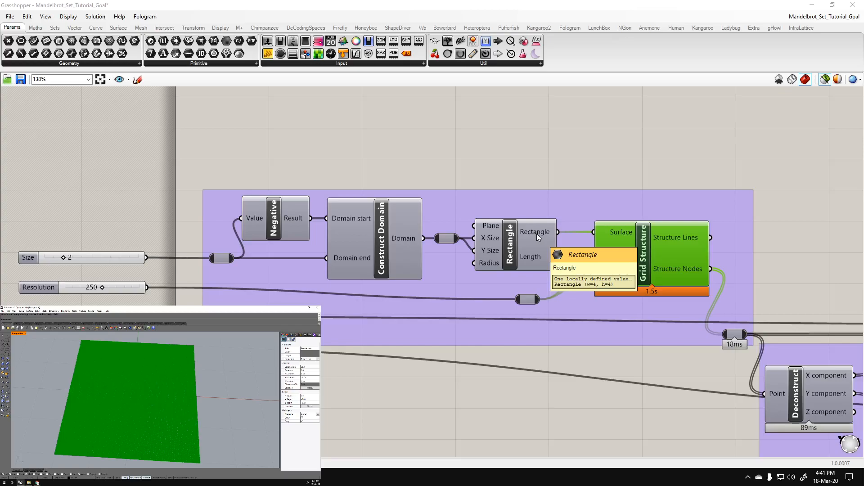
{"action": "scroll", "coordinate": [131, 412], "scroll_direction": "down", "scroll_amount": 4}
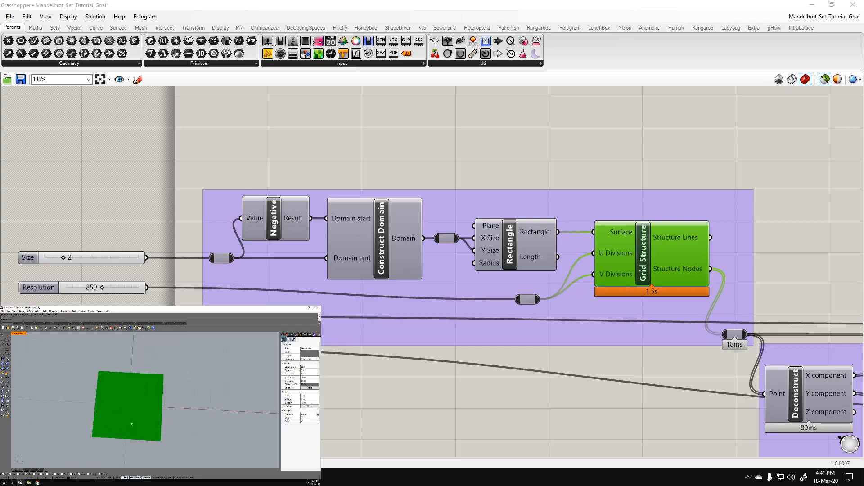
{"action": "scroll", "coordinate": [122, 439], "scroll_direction": "up", "scroll_amount": 3}
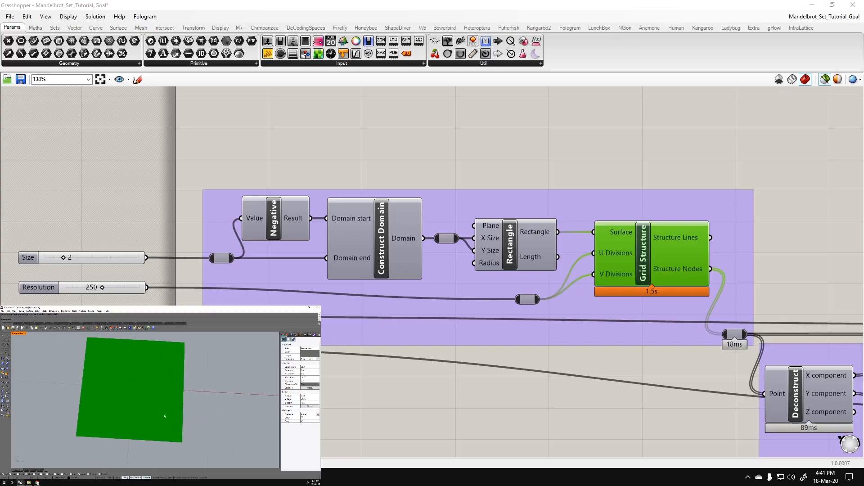
{"action": "mouse_move", "coordinate": [676, 255]}
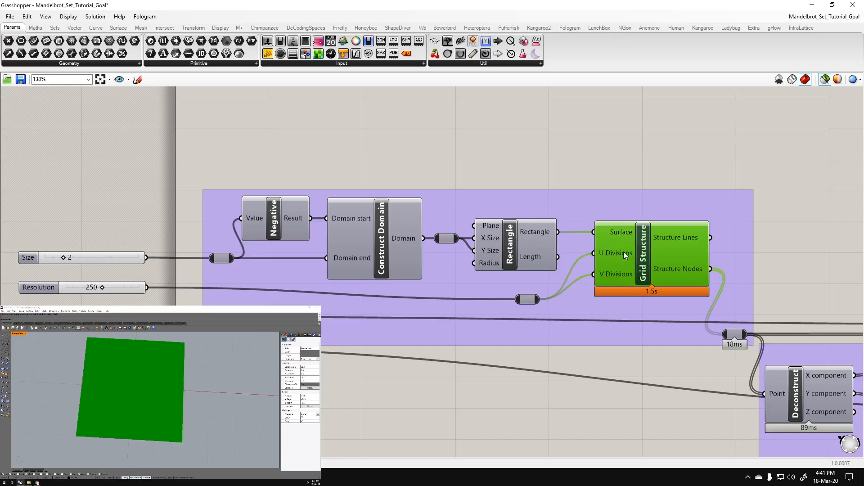
Locate the Grid Structure component in the LunchBox plug-in and inspect its Structure Nodes output against the points in Rhino.
{"action": "left_click", "coordinate": [646, 259], "text": "ctrl+alt"}
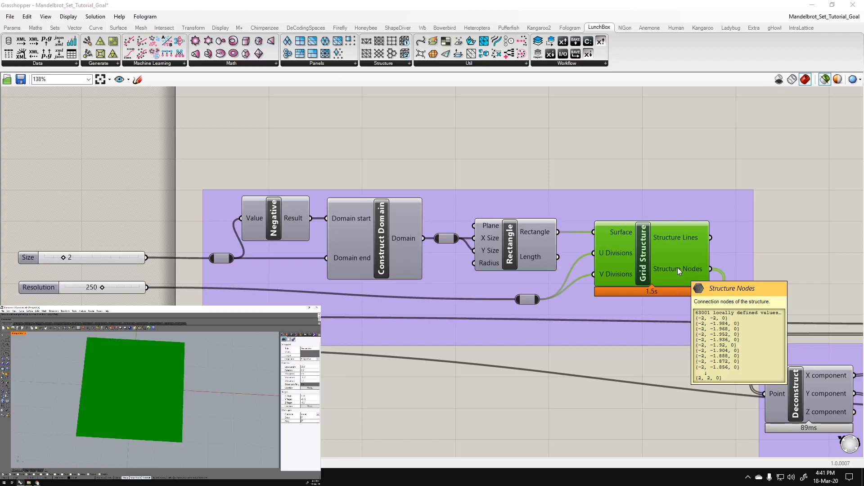
{"action": "scroll", "coordinate": [160, 432], "scroll_direction": "up", "scroll_amount": 8}
{"action": "scroll", "coordinate": [212, 450], "scroll_direction": "up", "scroll_amount": 15}
{"action": "scroll", "coordinate": [214, 449], "scroll_direction": "down", "scroll_amount": 15}
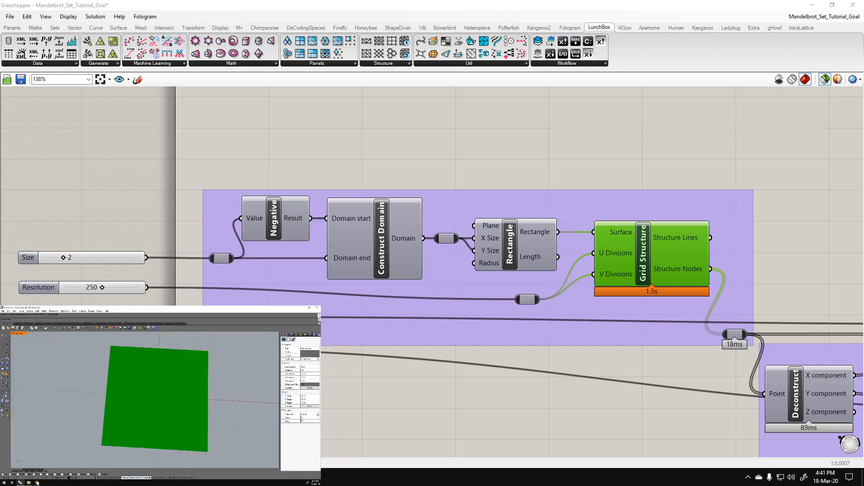
{"action": "mouse_move", "coordinate": [684, 267]}
{"action": "mouse_move", "coordinate": [611, 274]}
Follow the Structure Nodes output toward the complex number group and check the U and V Divisions inputs against the grid.
{"action": "right_click_drag", "start_coordinate": [727, 282], "coordinate": [521, 263]}
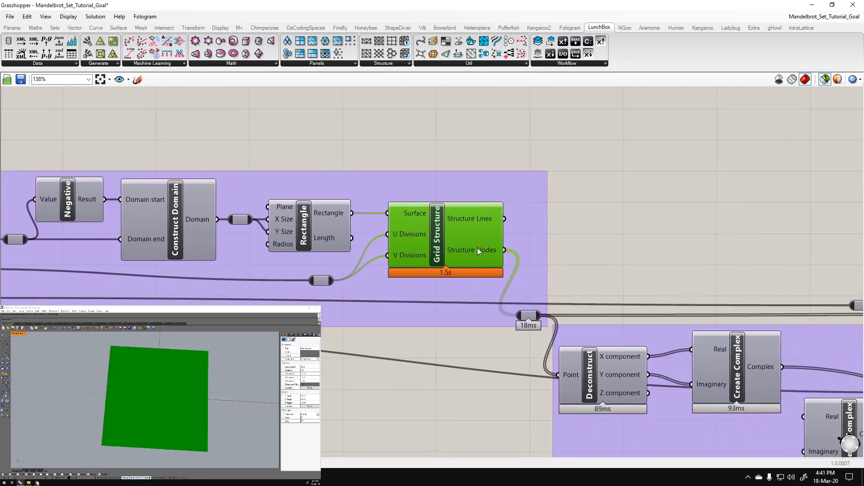
{"action": "right_click_drag", "start_coordinate": [671, 275], "coordinate": [437, 197]}
{"action": "scroll", "coordinate": [388, 190], "scroll_direction": "down", "scroll_amount": 1}
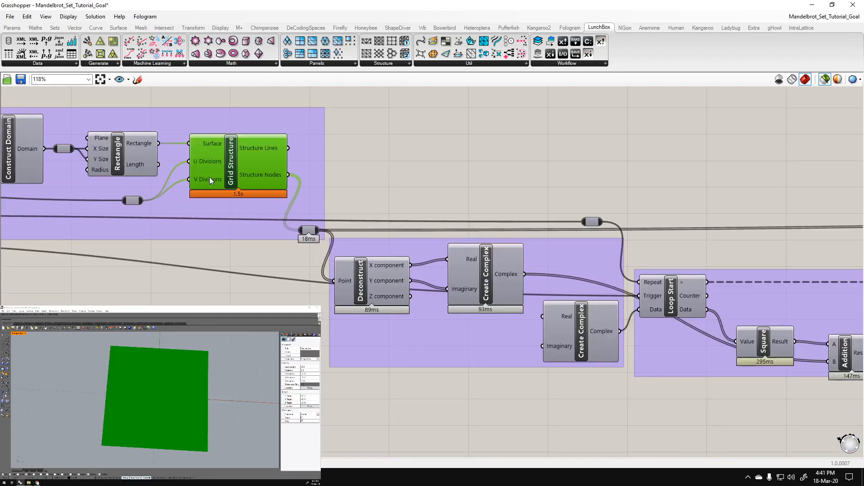
{"action": "mouse_move", "coordinate": [211, 163]}
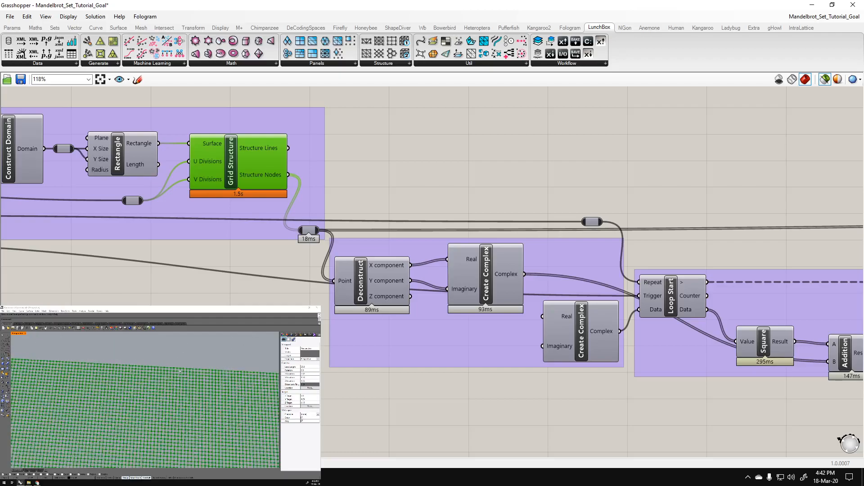
{"action": "mouse_move", "coordinate": [260, 179]}
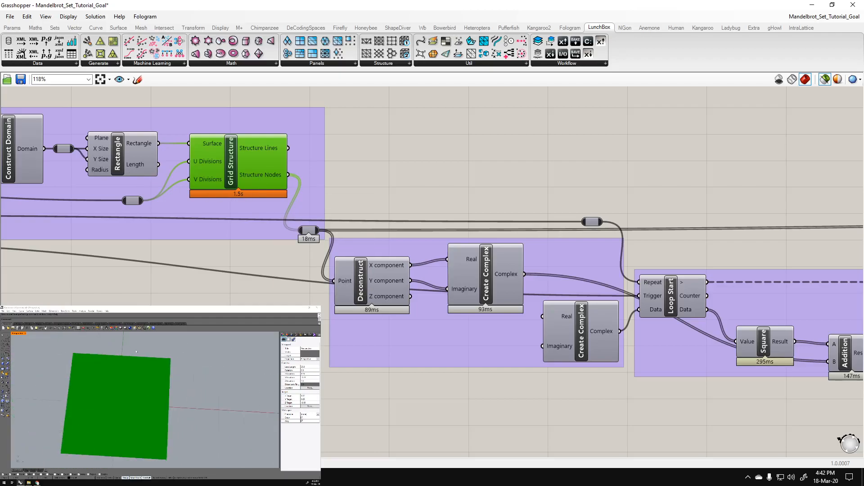
Examine the flow from the Size, Resolution and Iterations sliders and the Button through the grid group to the complex number group.
{"action": "right_click_drag", "start_coordinate": [406, 161], "coordinate": [572, 171]}
{"action": "right_click_drag", "start_coordinate": [391, 287], "coordinate": [642, 284]}
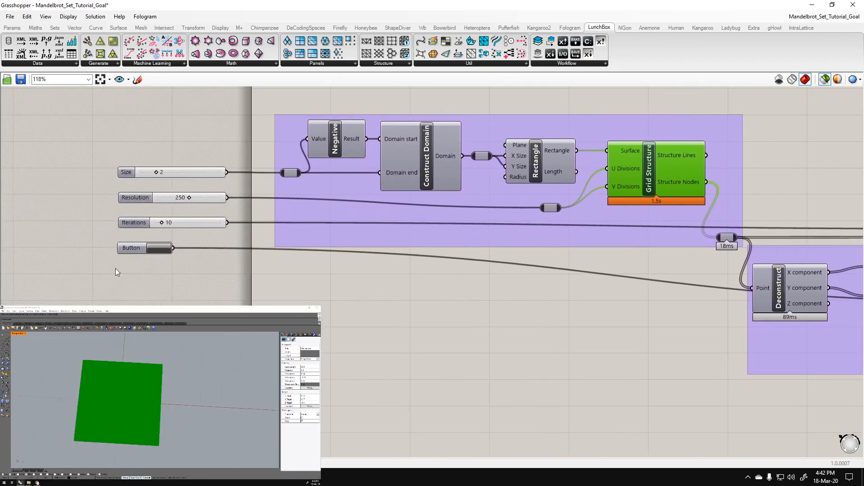
{"action": "right_click_drag", "start_coordinate": [718, 294], "coordinate": [401, 285]}
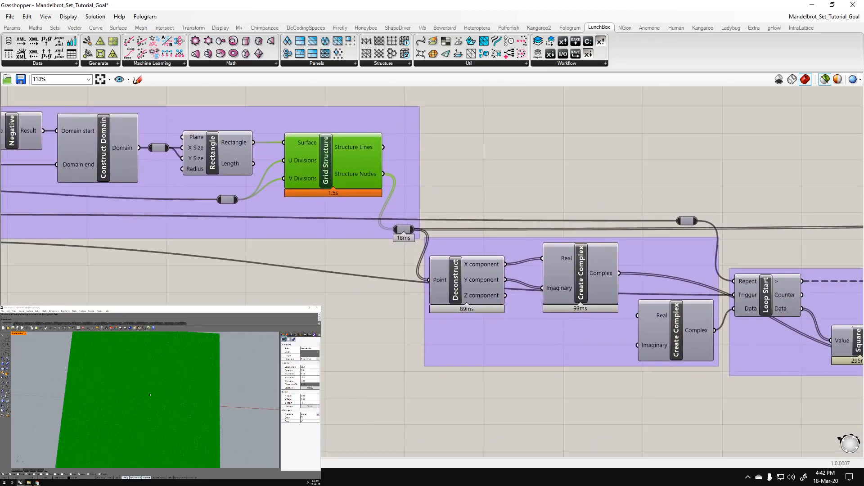
{"action": "right_click_drag", "start_coordinate": [293, 297], "coordinate": [457, 324]}
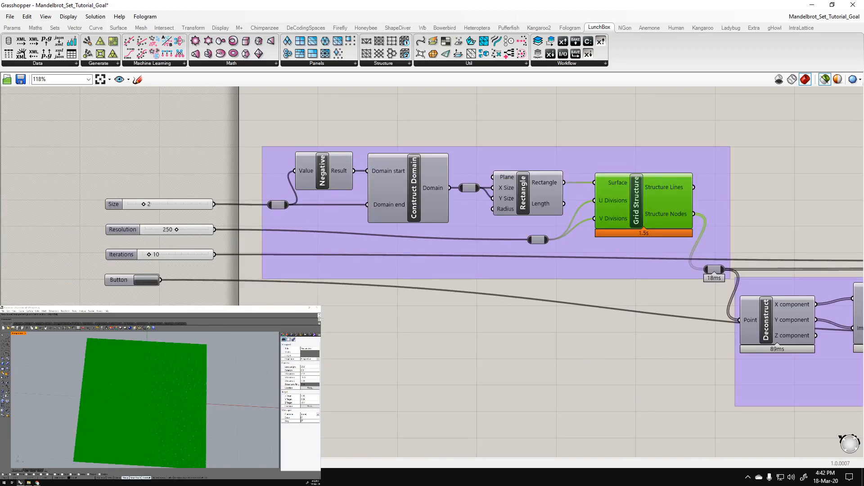
{"action": "right_click_drag", "start_coordinate": [672, 329], "coordinate": [418, 336]}
{"action": "right_click_drag", "start_coordinate": [594, 184], "coordinate": [530, 164]}
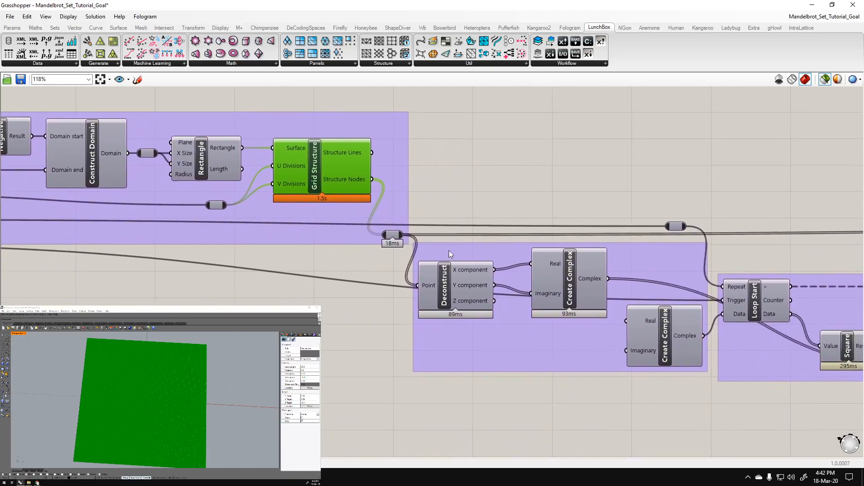
{"action": "right_click_drag", "start_coordinate": [525, 198], "coordinate": [430, 192]}
Highlight the Deconstruct component, reselect Grid Structure, and inspect the points feeding Deconstruct's X and Y components in Rhino.
{"action": "left_click", "coordinate": [353, 295]}
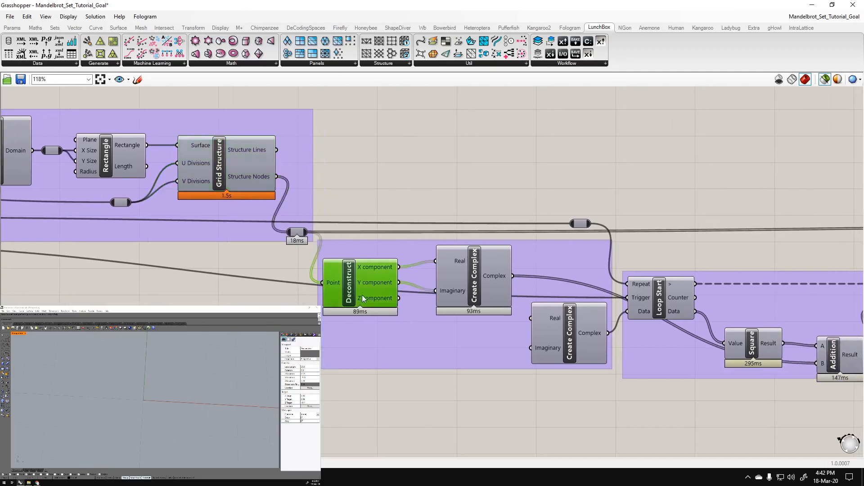
{"action": "left_click", "coordinate": [248, 180]}
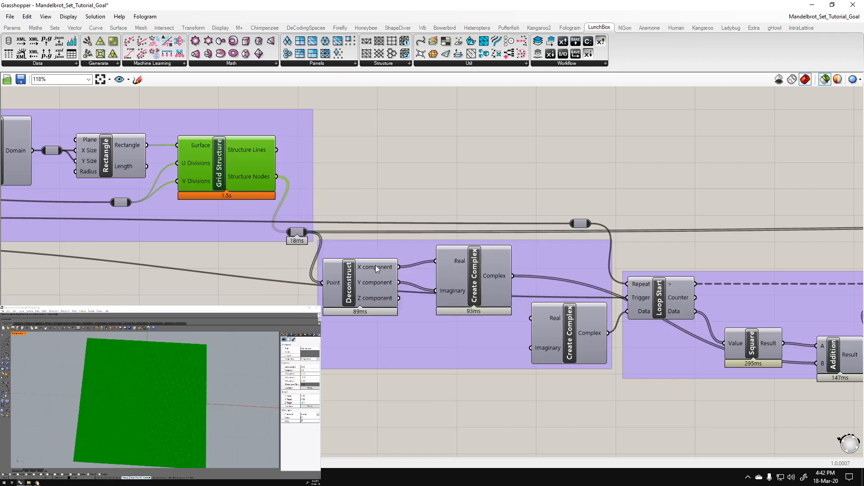
{"action": "mouse_move", "coordinate": [377, 268]}
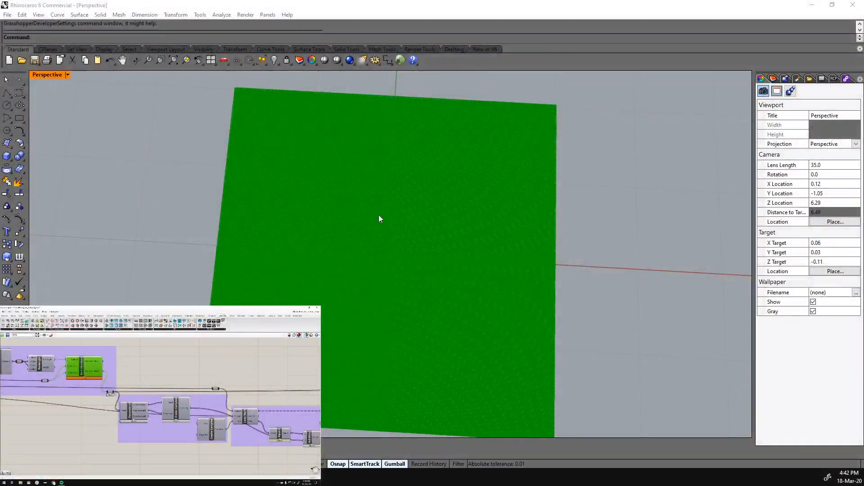
{"action": "scroll", "coordinate": [543, 279], "scroll_direction": "up", "scroll_amount": 5}
{"action": "scroll", "coordinate": [607, 265], "scroll_direction": "up", "scroll_amount": 5}
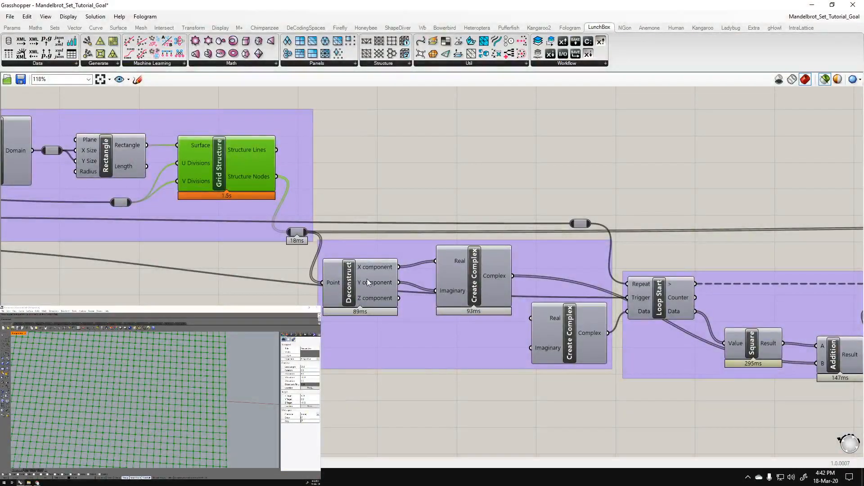
Highlight the Deconstruct component and the first Create Complex component fed by its X and Y outputs.
{"action": "left_click", "coordinate": [371, 301]}
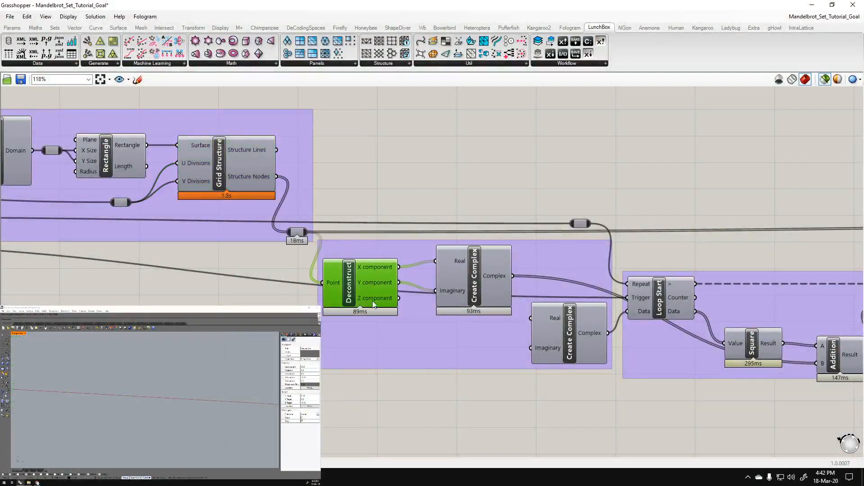
{"action": "scroll", "coordinate": [98, 399], "scroll_direction": "up", "scroll_amount": 3}
{"action": "scroll", "coordinate": [162, 406], "scroll_direction": "up", "scroll_amount": 2}
{"action": "mouse_move", "coordinate": [384, 300]}
{"action": "left_click", "coordinate": [471, 241]}
{"action": "left_click", "coordinate": [484, 290]}
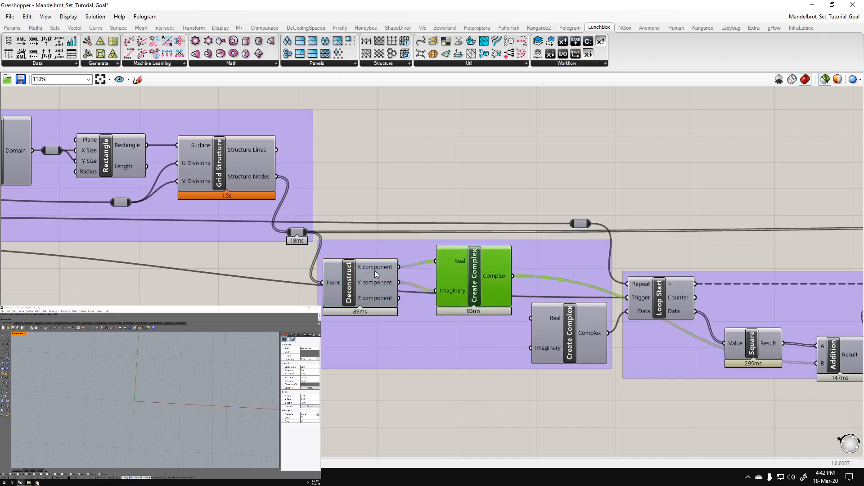
Compare Deconstruct's X and Y values with the Create Complex inputs and output, and with the Grid Structure preview.
{"action": "mouse_move", "coordinate": [499, 280]}
{"action": "mouse_move", "coordinate": [375, 271]}
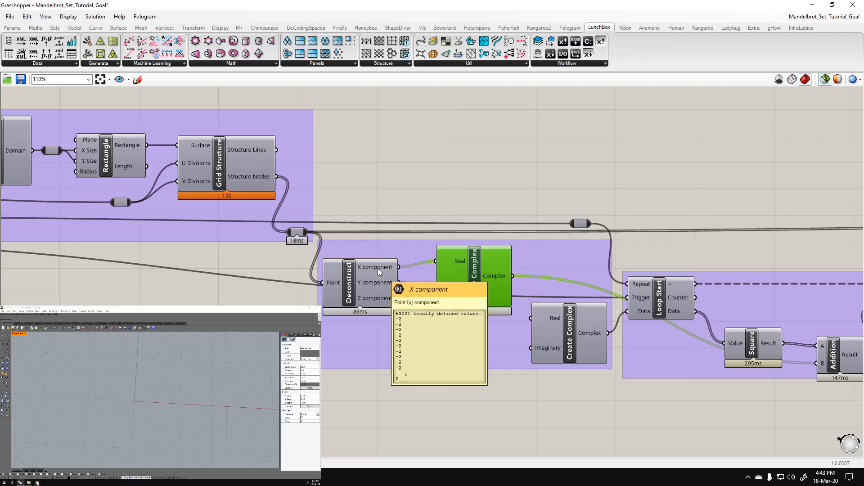
{"action": "mouse_move", "coordinate": [461, 263]}
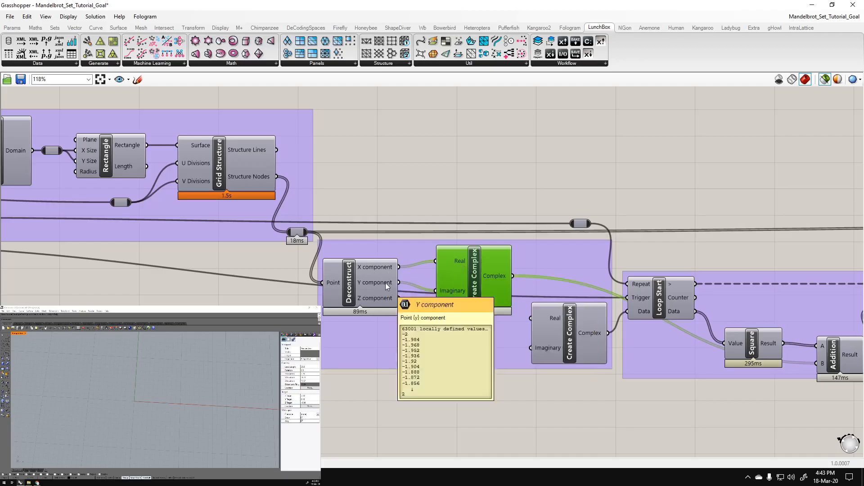
{"action": "mouse_move", "coordinate": [455, 290]}
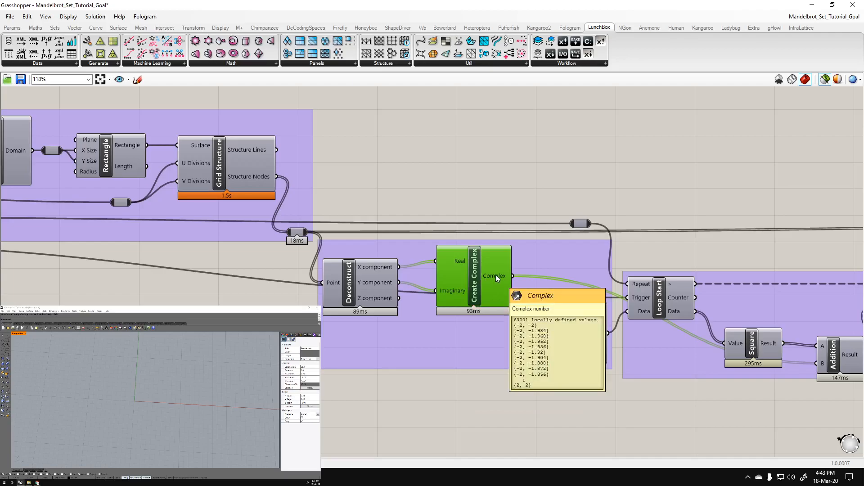
{"action": "left_click", "coordinate": [221, 179]}
{"action": "scroll", "coordinate": [182, 418], "scroll_direction": "up", "scroll_amount": 3}
{"action": "left_click", "coordinate": [476, 279]}
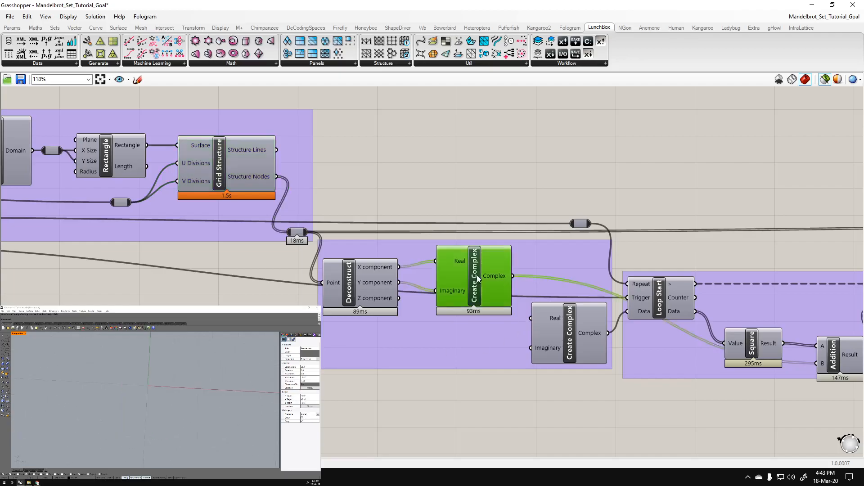
Highlight the Loop End and Loop Start components in the loop group and bring up the Anemone plug-in's components.
{"action": "right_click_drag", "start_coordinate": [584, 355], "coordinate": [311, 332]}
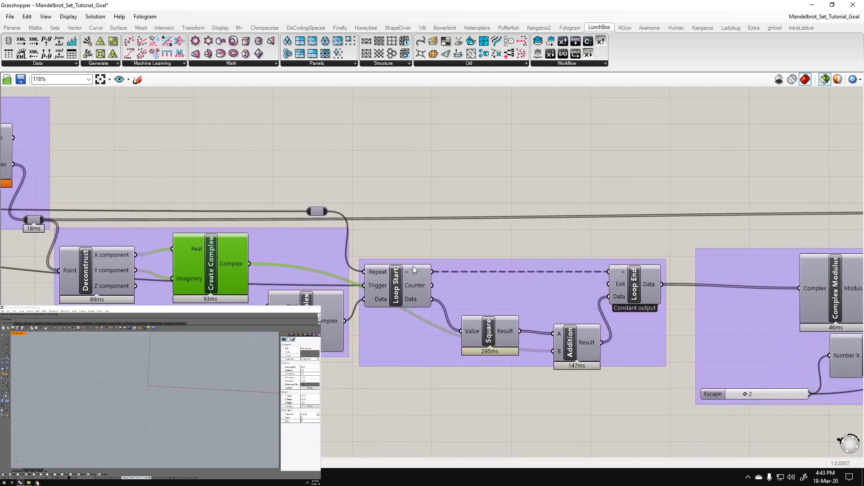
{"action": "left_click", "coordinate": [642, 290]}
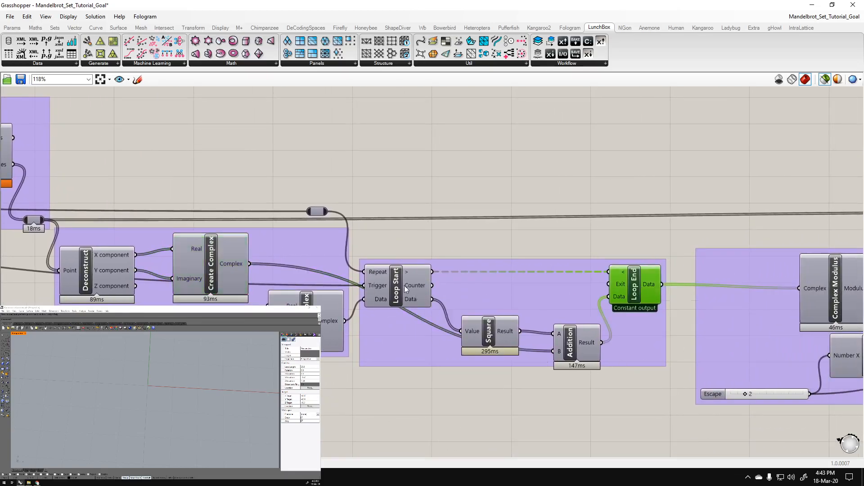
{"action": "left_click", "coordinate": [407, 289]}
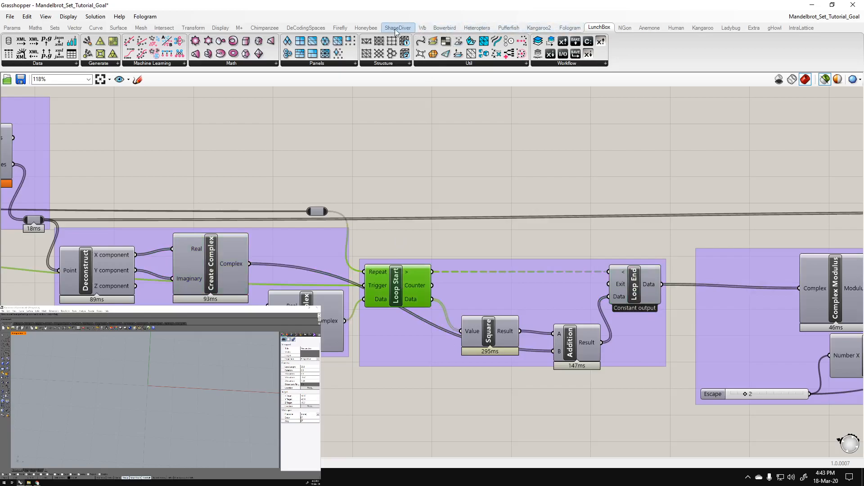
{"action": "left_click", "coordinate": [649, 28]}
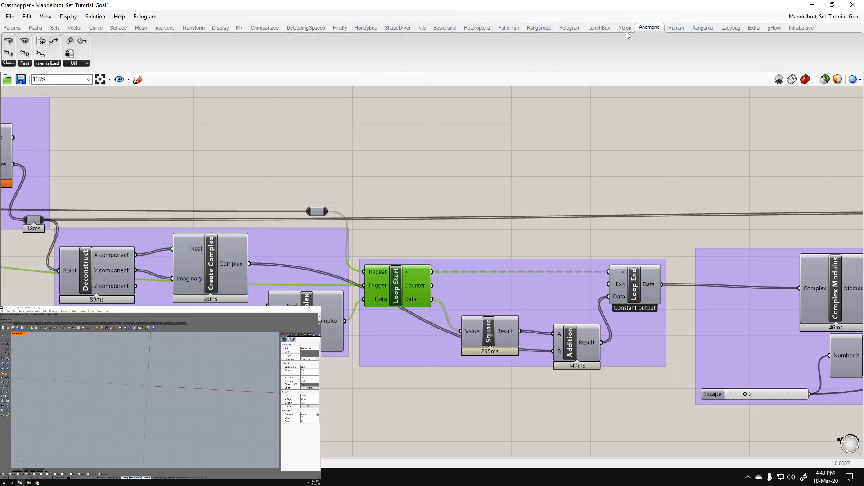
Browse Anemone's Classic, Fast, Internalized and Util component groups.
{"action": "left_click", "coordinate": [10, 64]}
{"action": "left_click", "coordinate": [26, 65]}
{"action": "left_click", "coordinate": [51, 65]}
{"action": "left_click", "coordinate": [78, 65]}
{"action": "left_click", "coordinate": [24, 64]}
{"action": "left_click", "coordinate": [47, 64]}
{"action": "left_click", "coordinate": [75, 65]}
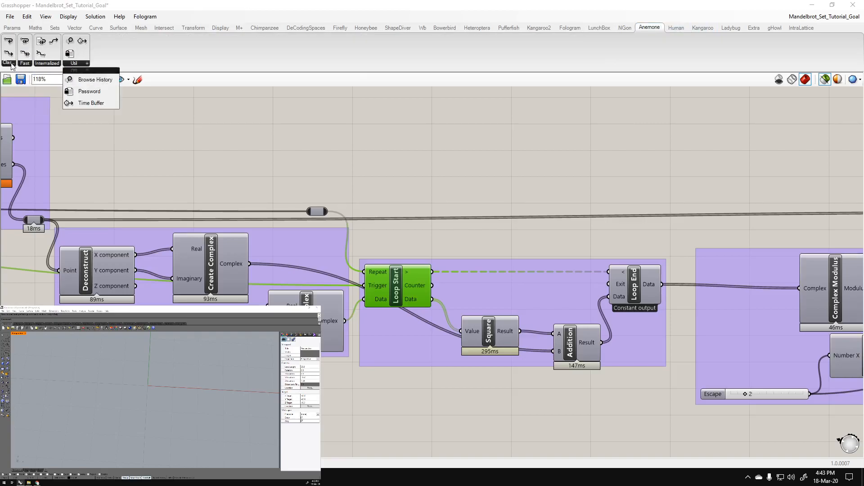
{"action": "left_click", "coordinate": [10, 64]}
{"action": "left_click", "coordinate": [25, 64]}
{"action": "left_click", "coordinate": [46, 64]}
{"action": "left_click", "coordinate": [82, 66]}
Clear the selection, highlight the Loop Start component in the loop group once more, and deselect it.
{"action": "left_click", "coordinate": [512, 164]}
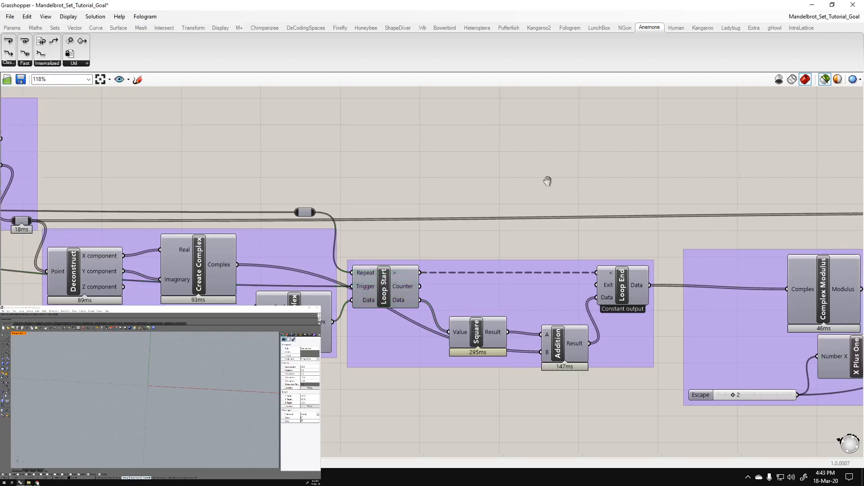
{"action": "left_click", "coordinate": [372, 295]}
{"action": "left_click", "coordinate": [368, 180]}
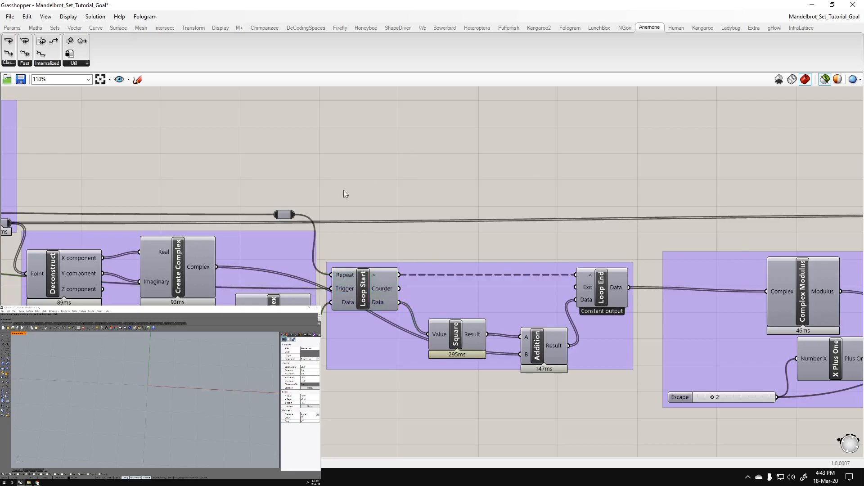
Place C# Script, VB Script and GhPython Script components above the loop group as a comparison, and delete all three.
{"action": "right_click_drag", "start_coordinate": [334, 111], "coordinate": [342, 120]}
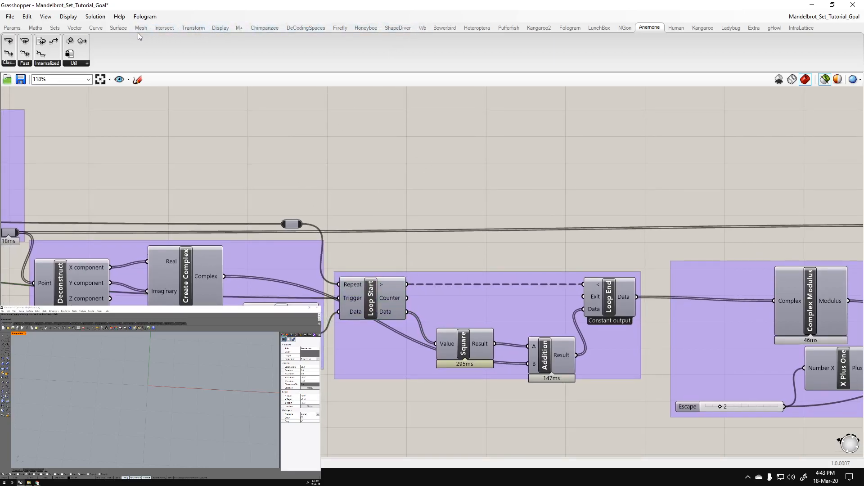
{"action": "left_click", "coordinate": [35, 28]}
{"action": "left_click_drag", "start_coordinate": [450, 106], "coordinate": [454, 162]}
{"action": "left_click_drag", "start_coordinate": [430, 41], "coordinate": [379, 158]}
{"action": "left_click", "coordinate": [377, 161]}
{"action": "left_click", "coordinate": [439, 162]}
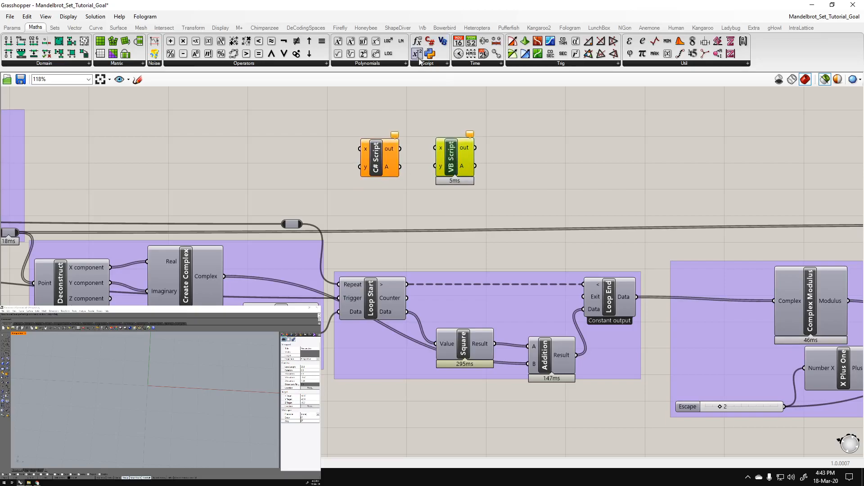
{"action": "left_click_drag", "start_coordinate": [430, 54], "coordinate": [530, 150]}
{"action": "left_click_drag", "start_coordinate": [606, 182], "coordinate": [349, 112]}
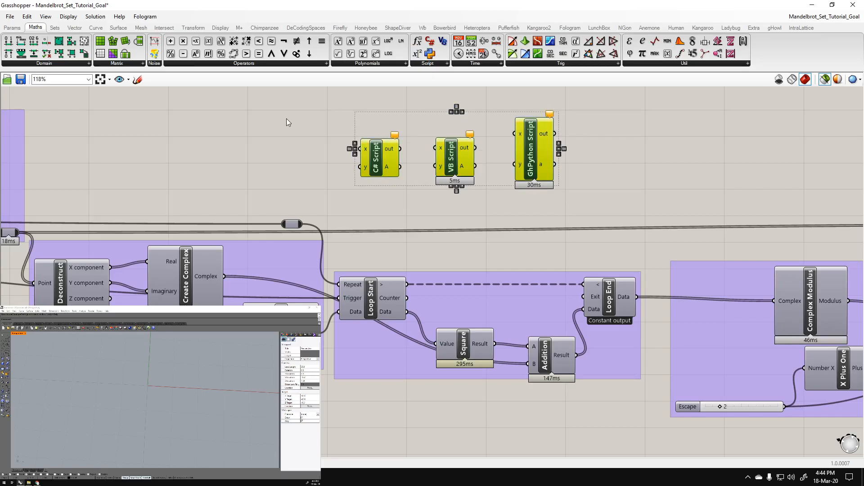
{"action": "key", "text": "Delete"}
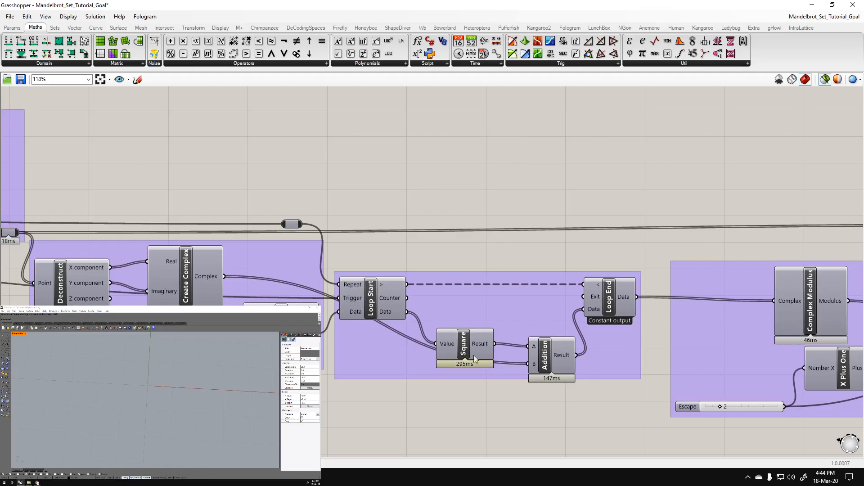
Highlight the Loop Start component and the whole loop group, and clear the selection.
{"action": "right_click_drag", "start_coordinate": [555, 253], "coordinate": [453, 208]}
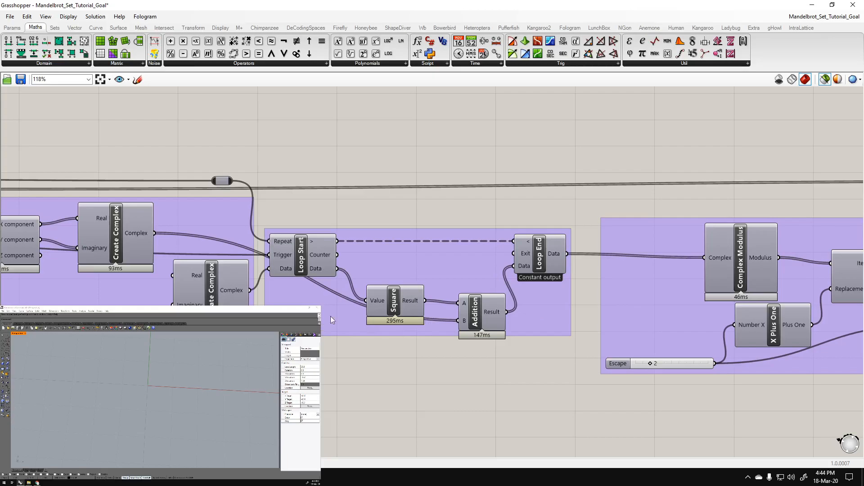
{"action": "left_click", "coordinate": [304, 258]}
{"action": "right_click_drag", "start_coordinate": [304, 257], "coordinate": [318, 277]}
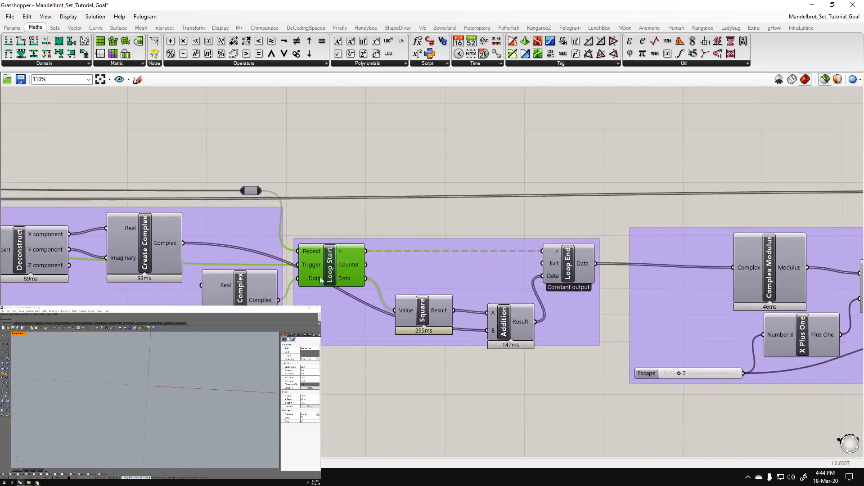
{"action": "mouse_move", "coordinate": [289, 224]}
{"action": "left_mouse_down"}
{"action": "mouse_move", "coordinate": [616, 379]}
{"action": "mouse_move", "coordinate": [293, 214]}
{"action": "left_mouse_up"}
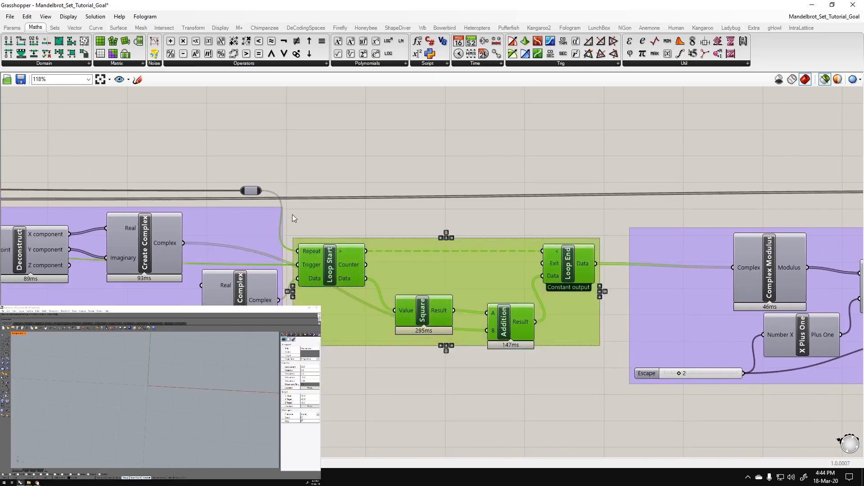
{"action": "left_click", "coordinate": [405, 212]}
Highlight Loop Start to trace its wires back to the input controls, and highlight the Iterations slider.
{"action": "right_click_drag", "start_coordinate": [344, 224], "coordinate": [661, 272]}
{"action": "scroll", "coordinate": [667, 270], "scroll_direction": "down", "scroll_amount": 2}
{"action": "scroll", "coordinate": [671, 269], "scroll_direction": "down", "scroll_amount": 1}
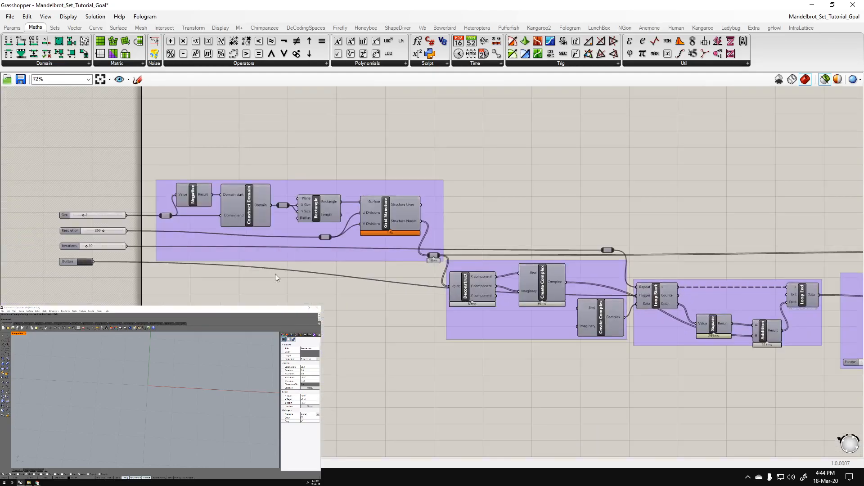
{"action": "scroll", "coordinate": [666, 295], "scroll_direction": "up", "scroll_amount": 3}
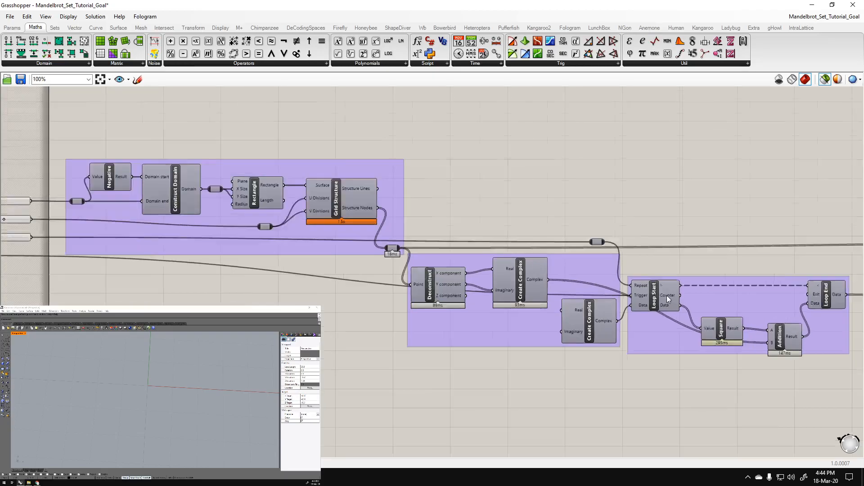
{"action": "left_click", "coordinate": [658, 300]}
{"action": "right_click_drag", "start_coordinate": [269, 283], "coordinate": [676, 285]}
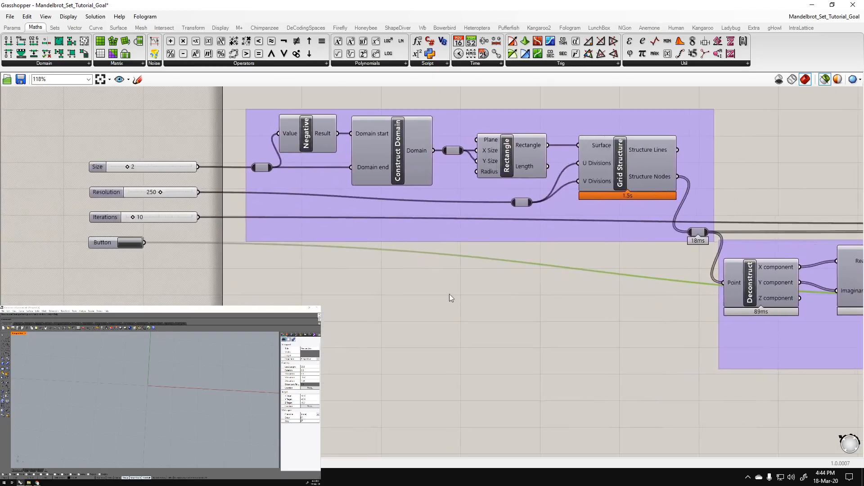
{"action": "scroll", "coordinate": [450, 293], "scroll_direction": "down", "scroll_amount": 1}
{"action": "scroll", "coordinate": [201, 228], "scroll_direction": "up", "scroll_amount": 2}
{"action": "left_click", "coordinate": [196, 226]}
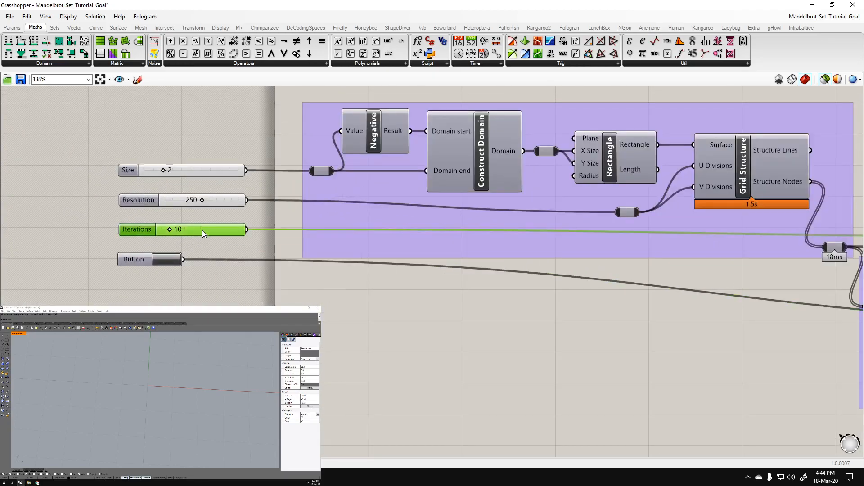
Follow the Iterations wire to Loop Start's Repeat input and highlight the second Create Complex component feeding its Data input.
{"action": "scroll", "coordinate": [522, 334], "scroll_direction": "down", "scroll_amount": 3}
{"action": "right_click_drag", "start_coordinate": [625, 334], "coordinate": [239, 289]}
{"action": "scroll", "coordinate": [609, 277], "scroll_direction": "up", "scroll_amount": 1}
{"action": "scroll", "coordinate": [608, 276], "scroll_direction": "up", "scroll_amount": 1}
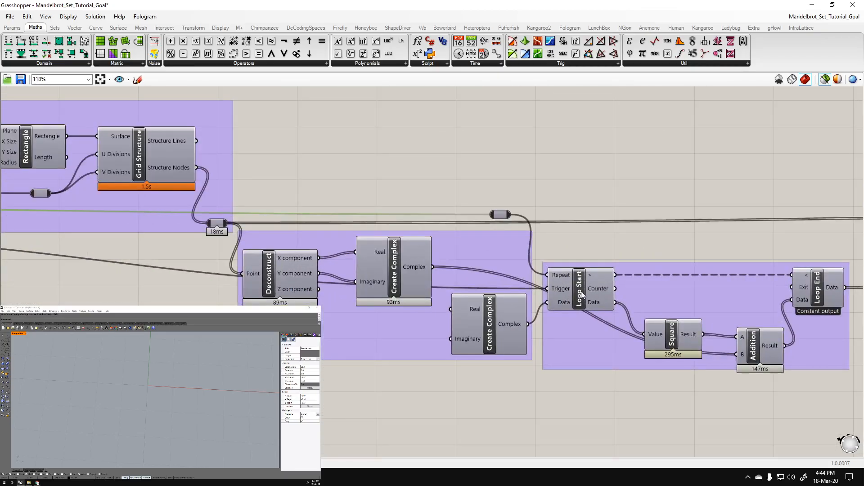
{"action": "scroll", "coordinate": [589, 283], "scroll_direction": "down", "scroll_amount": 2}
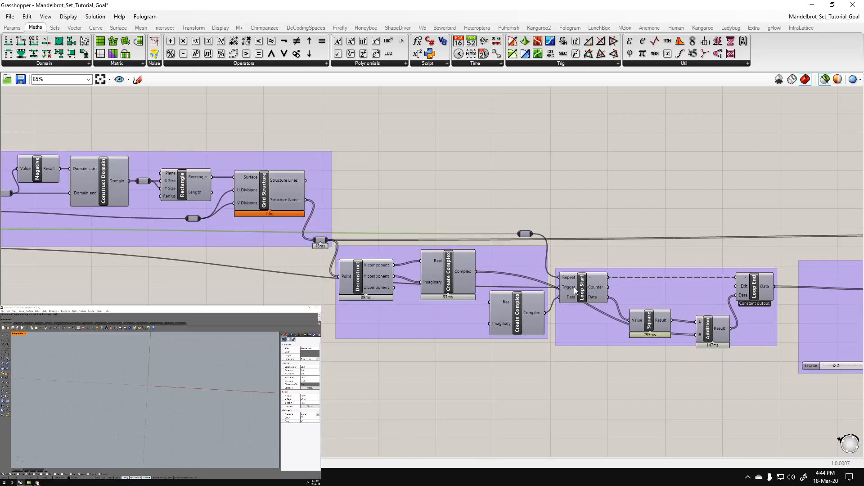
{"action": "mouse_move", "coordinate": [574, 287]}
{"action": "right_click_drag", "start_coordinate": [574, 287], "coordinate": [429, 278]}
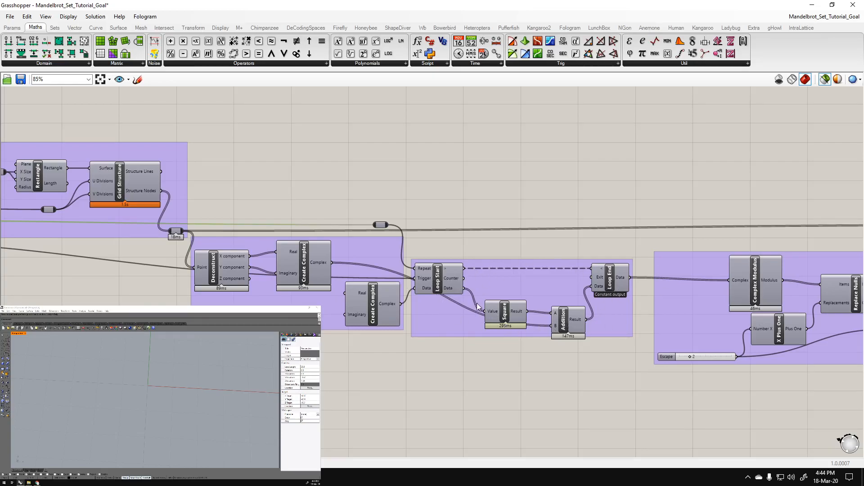
{"action": "scroll", "coordinate": [477, 304], "scroll_direction": "up", "scroll_amount": 2}
{"action": "left_click", "coordinate": [349, 303]}
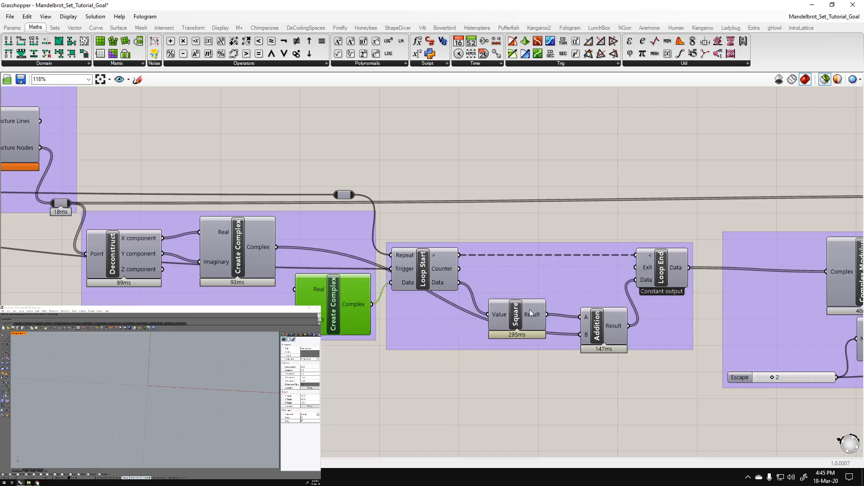
Highlight the Square component in the loop and inspect the values of Loop End's Data output.
{"action": "left_click", "coordinate": [497, 321]}
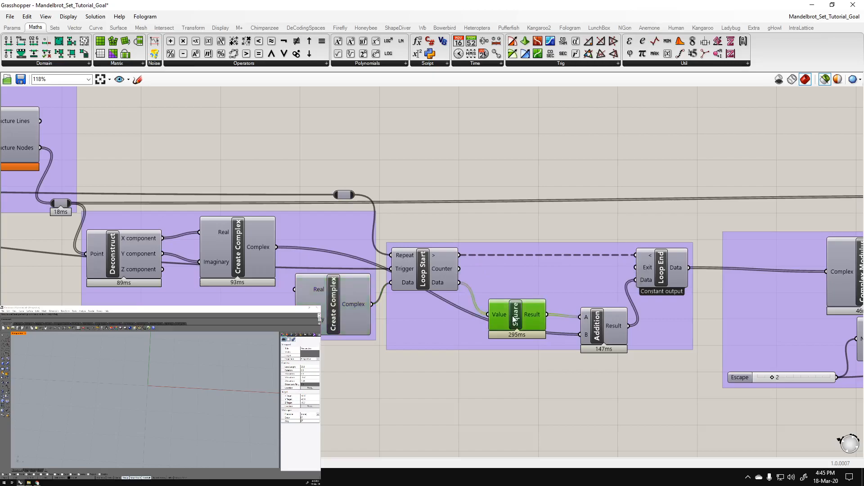
{"action": "mouse_move", "coordinate": [400, 285]}
{"action": "mouse_move", "coordinate": [254, 254]}
{"action": "mouse_move", "coordinate": [678, 272]}
{"action": "right_click_drag", "start_coordinate": [677, 271], "coordinate": [547, 272]}
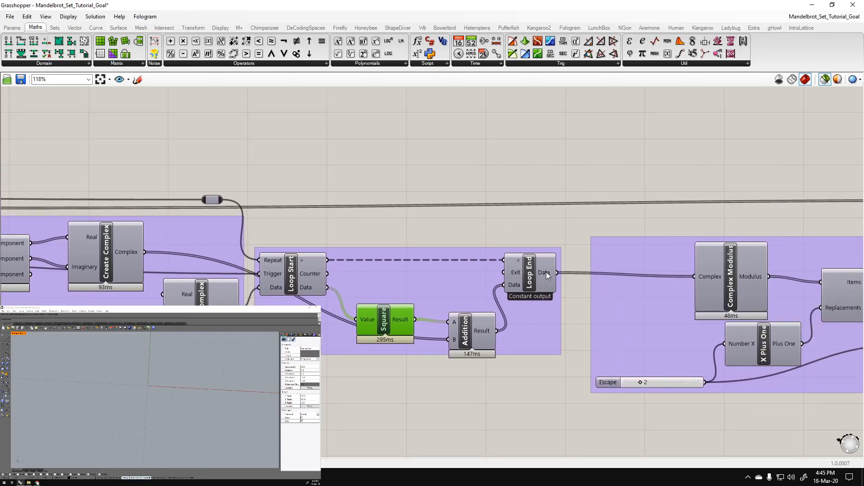
{"action": "mouse_move", "coordinate": [544, 274]}
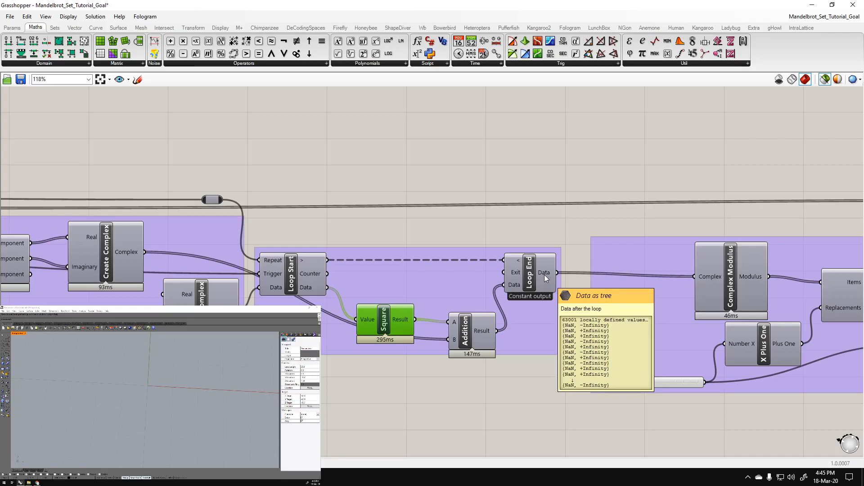
Add a Panel connected to Loop End's Data output and move it above the groups.
{"action": "right_click_drag", "start_coordinate": [577, 231], "coordinate": [458, 282]}
{"action": "double_click", "coordinate": [517, 220]}
{"action": "type", "text": "//"}
{"action": "left_click", "coordinate": [515, 210]}
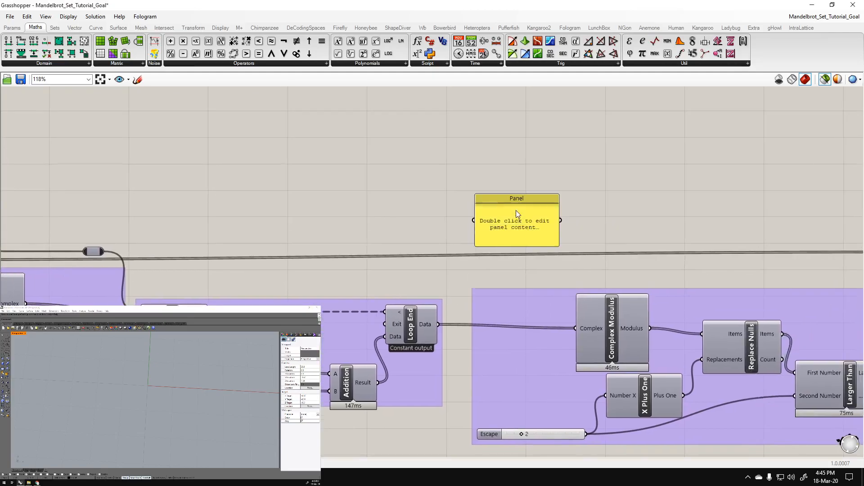
{"action": "left_click_drag", "start_coordinate": [439, 324], "coordinate": [510, 240]}
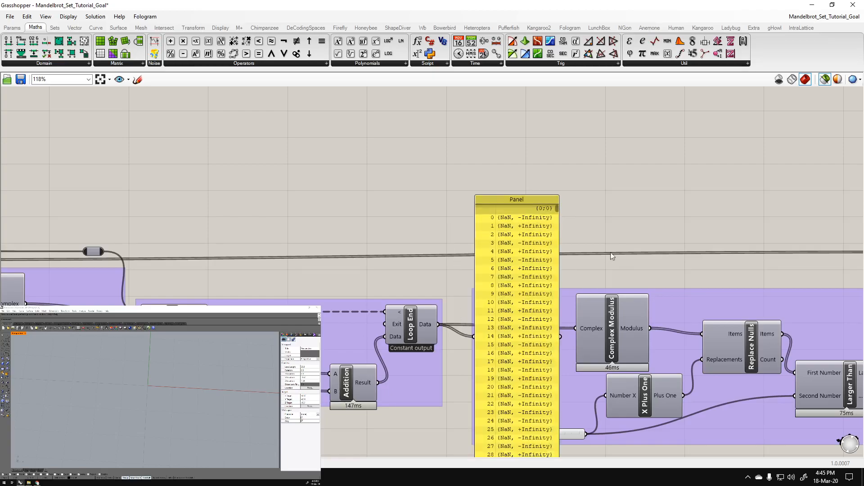
{"action": "left_click", "coordinate": [533, 205]}
{"action": "left_click_drag", "start_coordinate": [532, 348], "coordinate": [544, 150]}
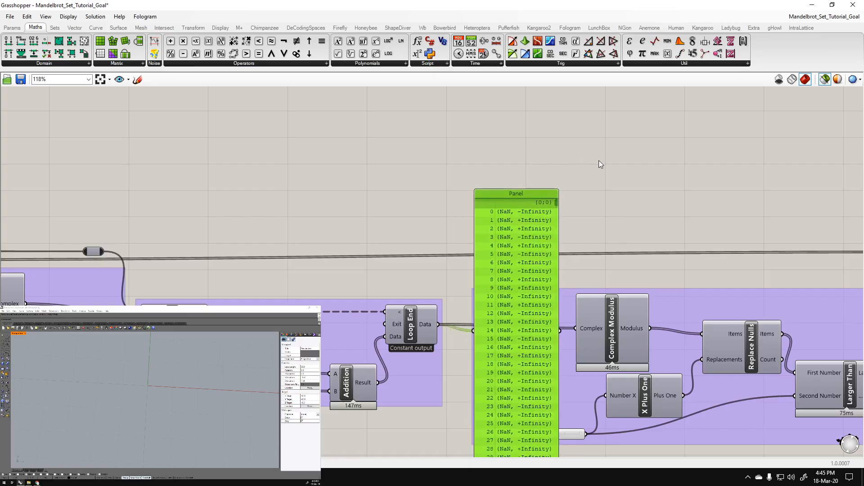
Scroll through the loop's complex output values in the panel and delete the panel.
{"action": "right_click_drag", "start_coordinate": [629, 174], "coordinate": [615, 260]}
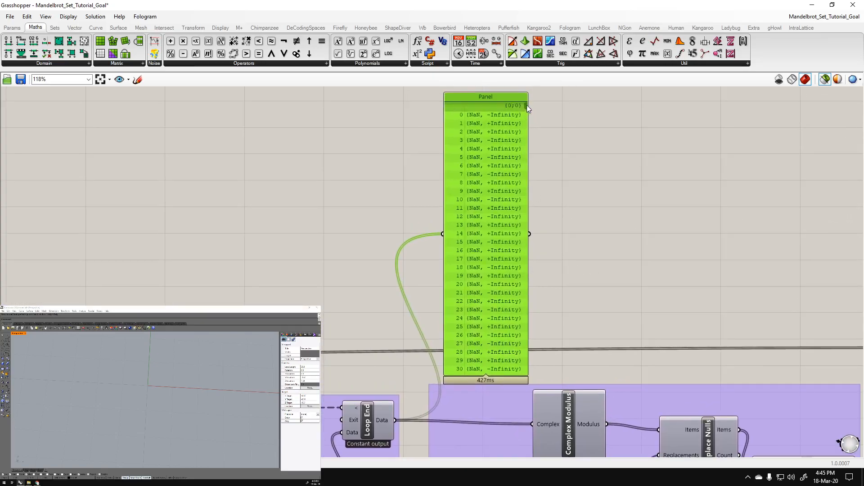
{"action": "left_click_drag", "start_coordinate": [525, 109], "coordinate": [529, 116]}
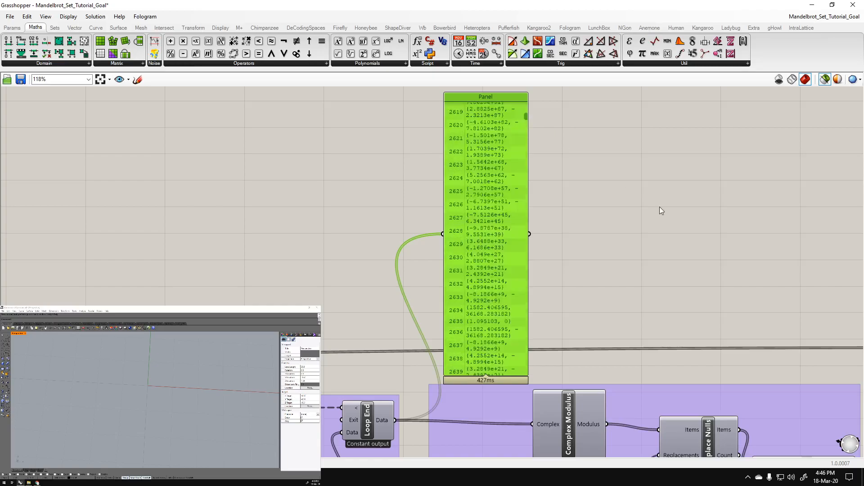
{"action": "scroll", "coordinate": [664, 204], "scroll_direction": "down", "scroll_amount": 1}
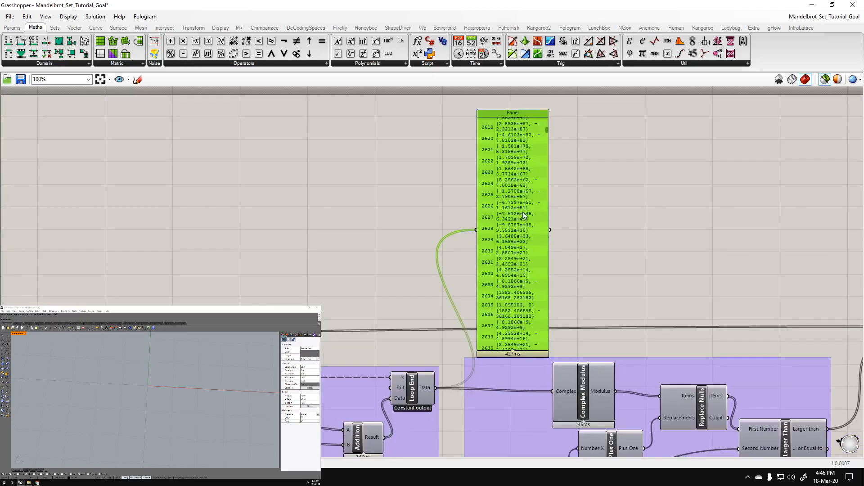
{"action": "key", "text": "Delete"}
Highlight the Point parameter after Dispatch's List B output to show the resulting Mandelbrot points in Rhino.
{"action": "scroll", "coordinate": [633, 216], "scroll_direction": "down", "scroll_amount": 6}
{"action": "right_click_drag", "start_coordinate": [450, 207], "coordinate": [560, 208]}
{"action": "scroll", "coordinate": [314, 244], "scroll_direction": "up", "scroll_amount": 7}
{"action": "right_click_drag", "start_coordinate": [497, 300], "coordinate": [143, 249]}
{"action": "right_click_drag", "start_coordinate": [831, 313], "coordinate": [689, 310]}
{"action": "right_click_drag", "start_coordinate": [219, 295], "coordinate": [570, 308]}
{"action": "scroll", "coordinate": [137, 250], "scroll_direction": "down", "scroll_amount": 3}
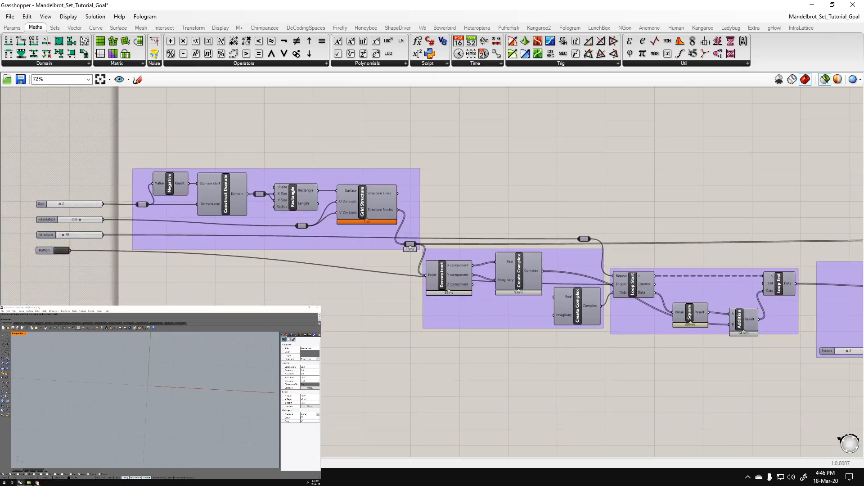
{"action": "right_click_drag", "start_coordinate": [846, 270], "coordinate": [790, 265]}
{"action": "left_click", "coordinate": [791, 254]}
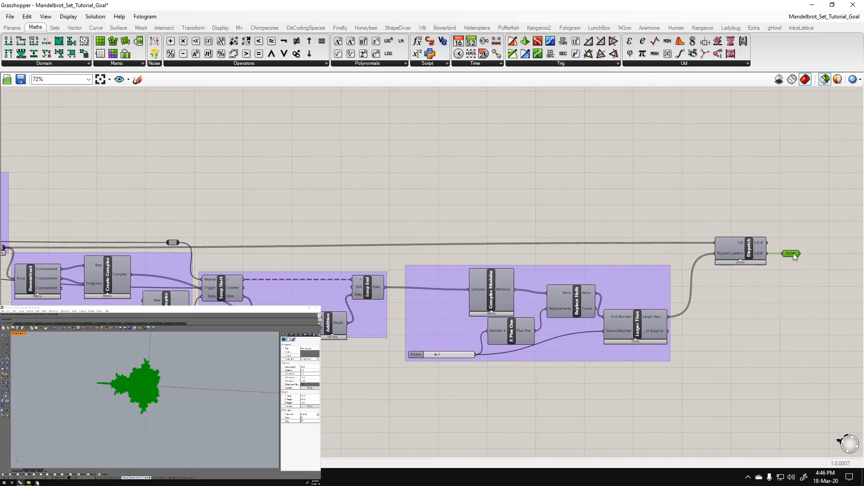
Trigger the loop again with the Button below the Iterations slider.
{"action": "right_click_drag", "start_coordinate": [192, 224], "coordinate": [345, 255]}
{"action": "right_click_drag", "start_coordinate": [135, 252], "coordinate": [306, 254]}
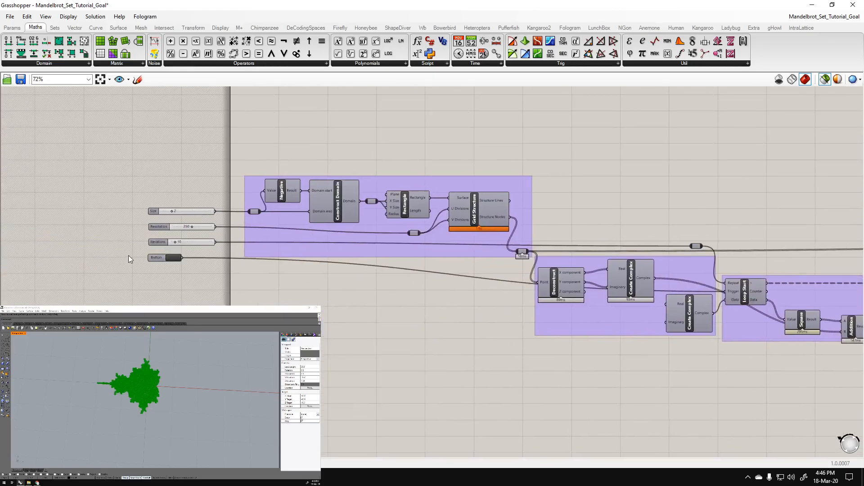
{"action": "scroll", "coordinate": [154, 259], "scroll_direction": "up", "scroll_amount": 4}
{"action": "left_click", "coordinate": [202, 259]}
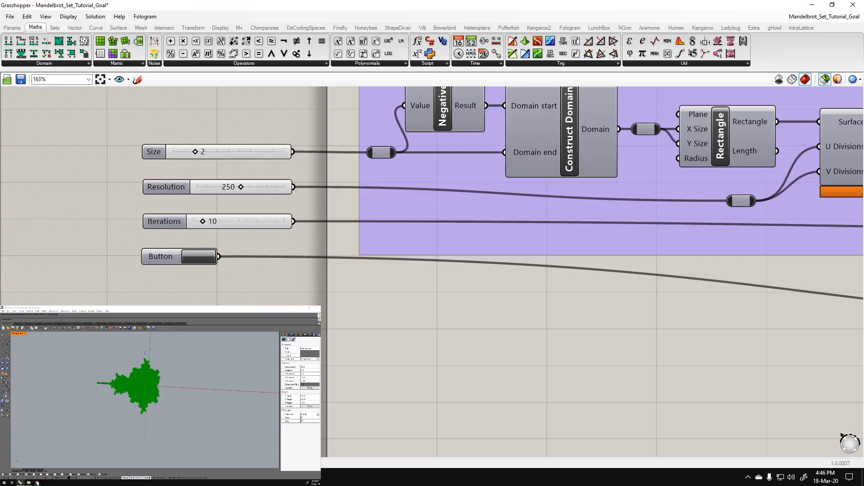
Review the flow from the input controls through the complex-number and loop groups, and inspect Loop End's Data output values.
{"action": "scroll", "coordinate": [63, 216], "scroll_direction": "down", "scroll_amount": 3}
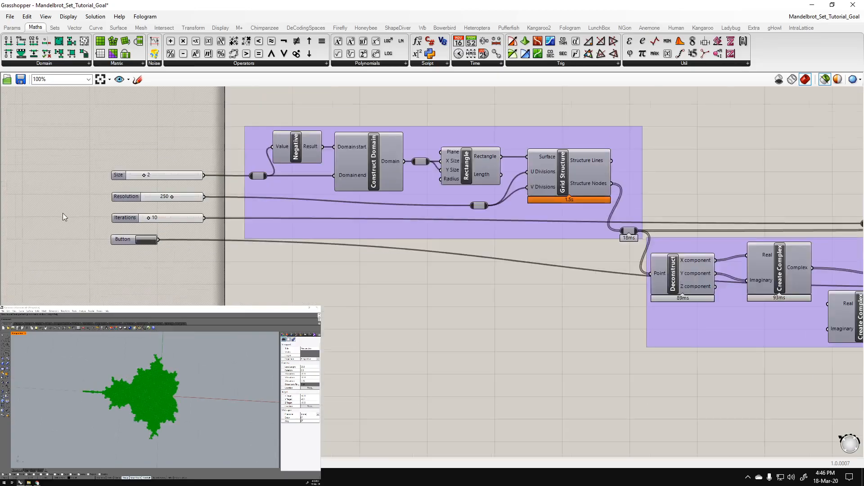
{"action": "scroll", "coordinate": [60, 230], "scroll_direction": "down", "scroll_amount": 2}
{"action": "scroll", "coordinate": [498, 298], "scroll_direction": "up", "scroll_amount": 3}
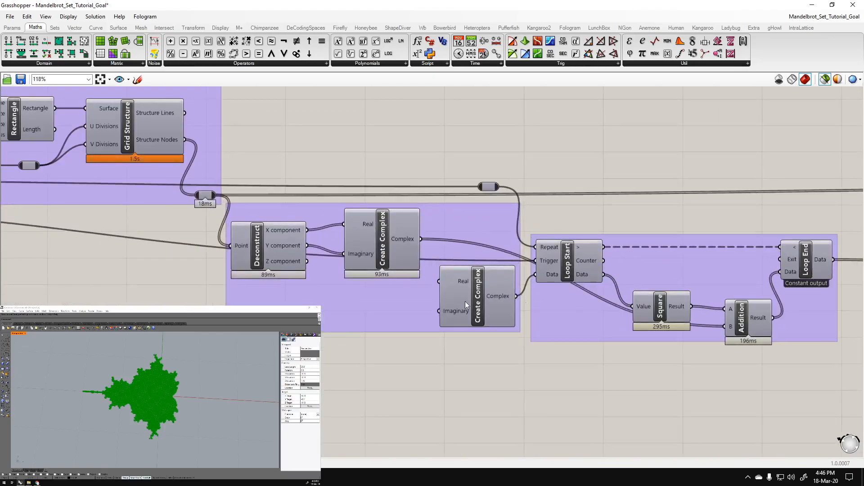
{"action": "scroll", "coordinate": [466, 277], "scroll_direction": "down", "scroll_amount": 2}
{"action": "scroll", "coordinate": [669, 261], "scroll_direction": "up", "scroll_amount": 3}
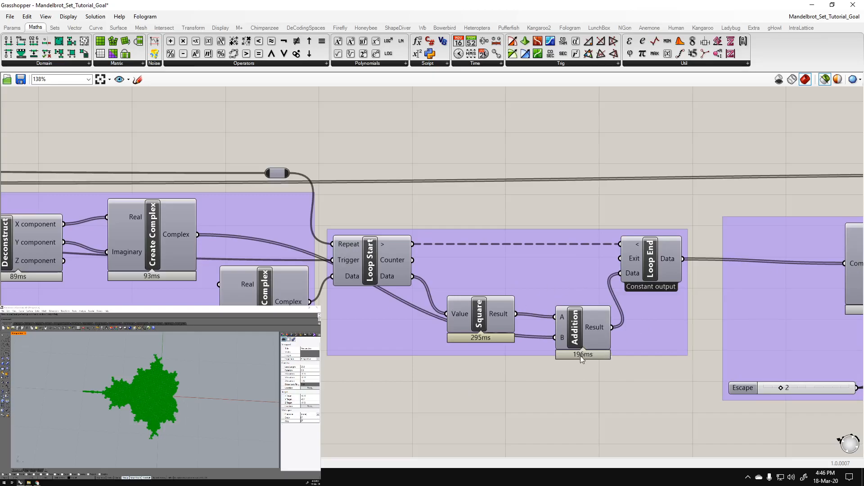
{"action": "right_click_drag", "start_coordinate": [673, 261], "coordinate": [441, 295]}
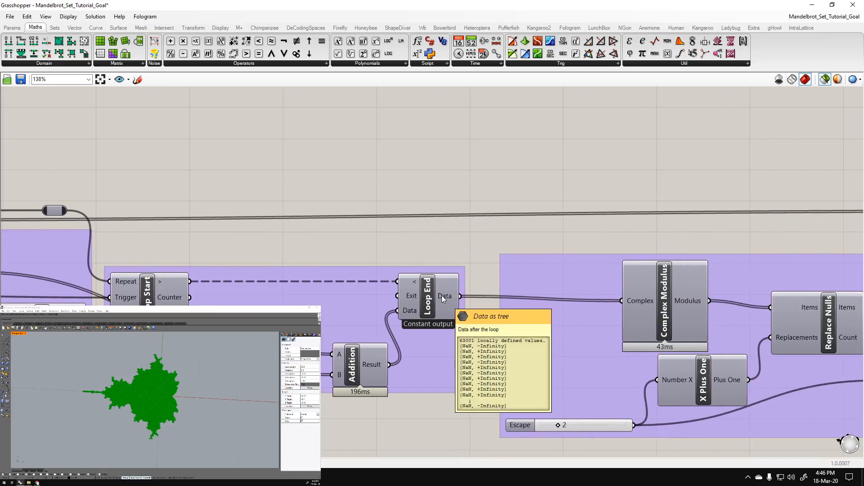
{"action": "scroll", "coordinate": [589, 180], "scroll_direction": "down", "scroll_amount": 3}
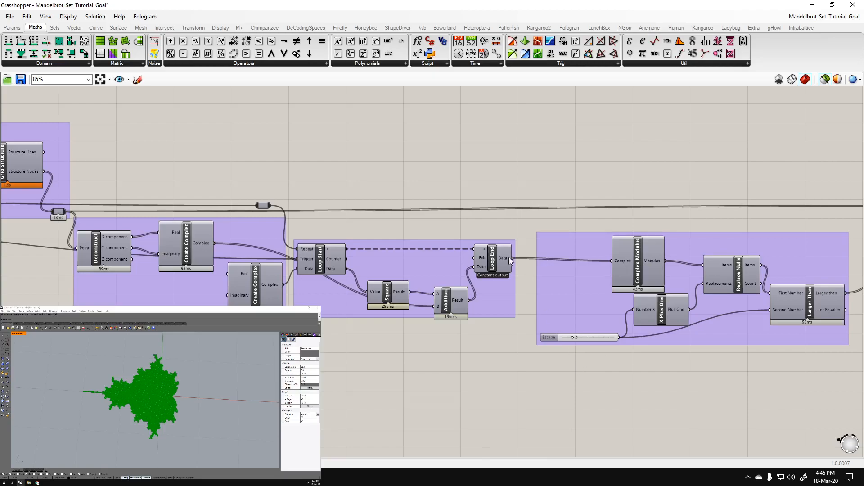
{"action": "mouse_move", "coordinate": [504, 256]}
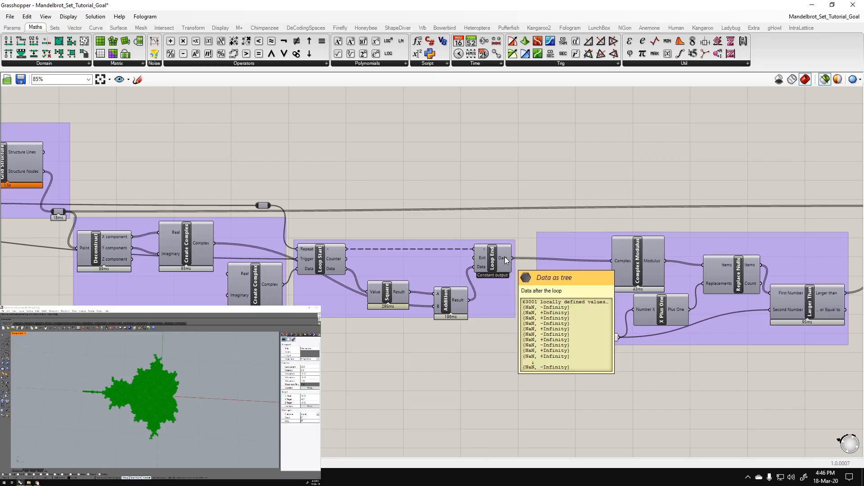
{"action": "right_click_drag", "start_coordinate": [717, 359], "coordinate": [604, 357]}
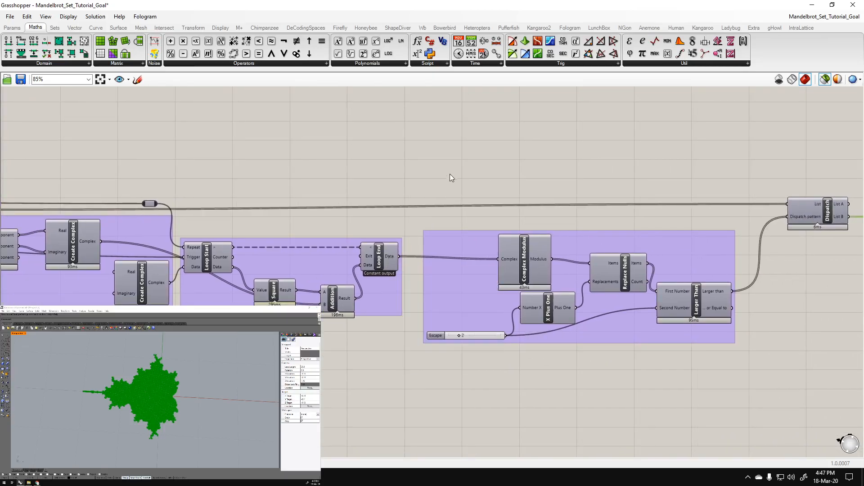
Inspect Loop End's Data output and trace back to the Iterations slider among the input controls.
{"action": "right_click_drag", "start_coordinate": [450, 179], "coordinate": [454, 190]}
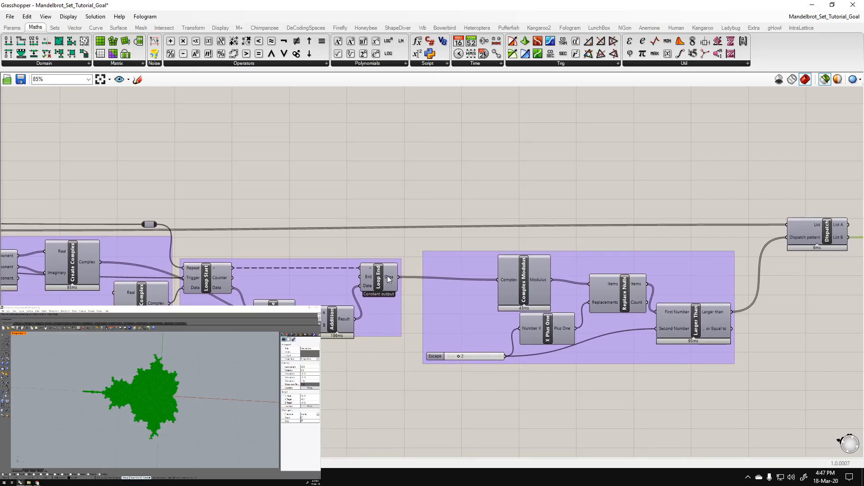
{"action": "mouse_move", "coordinate": [389, 279]}
{"action": "right_click_drag", "start_coordinate": [144, 193], "coordinate": [807, 229]}
{"action": "scroll", "coordinate": [217, 261], "scroll_direction": "up", "scroll_amount": 3}
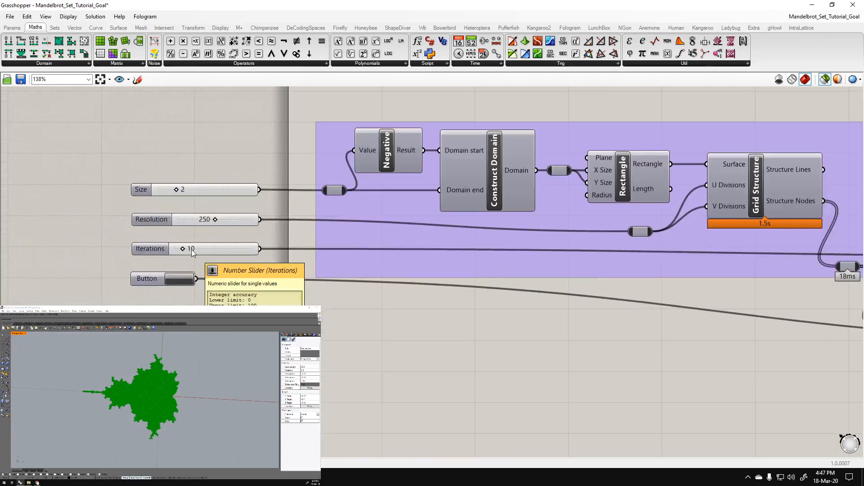
Examine the Mandelbrot point grid in the Rhino viewport, both close up and as a whole.
{"action": "scroll", "coordinate": [206, 410], "scroll_direction": "up", "scroll_amount": 5}
{"action": "scroll", "coordinate": [207, 408], "scroll_direction": "up", "scroll_amount": 2}
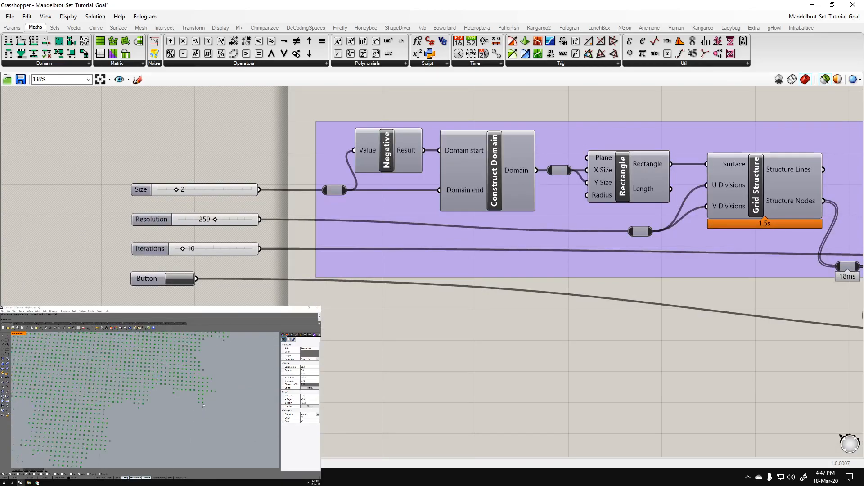
{"action": "scroll", "coordinate": [138, 397], "scroll_direction": "down", "scroll_amount": 7}
{"action": "scroll", "coordinate": [144, 401], "scroll_direction": "up", "scroll_amount": 2}
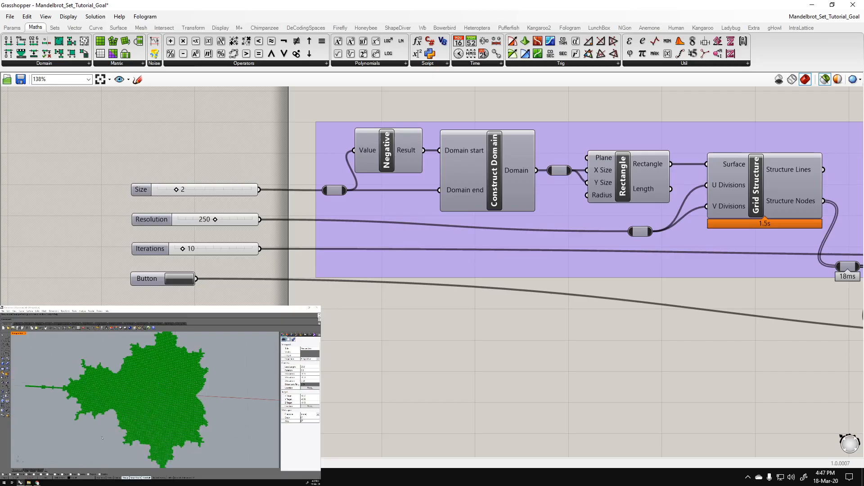
{"action": "scroll", "coordinate": [130, 405], "scroll_direction": "down", "scroll_amount": 3}
{"action": "right_click_drag", "start_coordinate": [100, 432], "coordinate": [114, 441]}
{"action": "scroll", "coordinate": [114, 442], "scroll_direction": "up", "scroll_amount": 2}
{"action": "right_click_drag", "start_coordinate": [194, 434], "coordinate": [182, 431]}
{"action": "scroll", "coordinate": [162, 436], "scroll_direction": "down", "scroll_amount": 1}
{"action": "scroll", "coordinate": [150, 441], "scroll_direction": "up", "scroll_amount": 1}
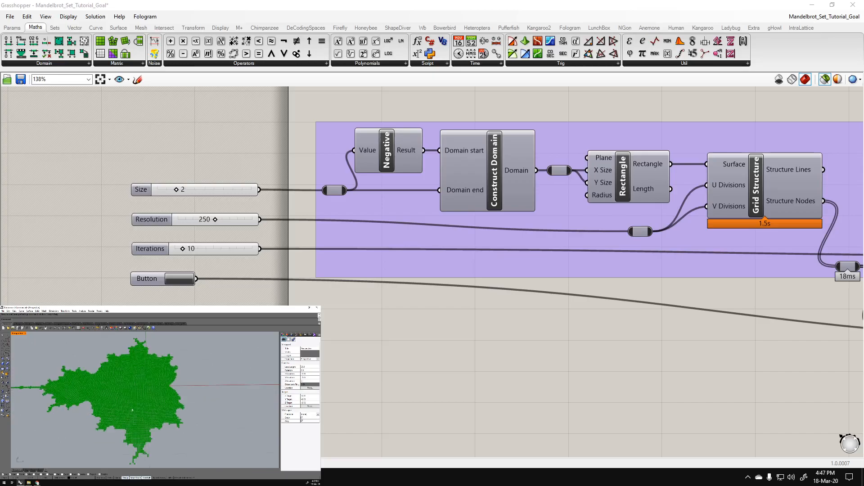
Follow the wires from the input controls through the loop and highlight the Escape slider in the group after it.
{"action": "right_click_drag", "start_coordinate": [478, 361], "coordinate": [145, 304]}
{"action": "scroll", "coordinate": [145, 302], "scroll_direction": "down", "scroll_amount": 3}
{"action": "right_click_drag", "start_coordinate": [586, 362], "coordinate": [443, 359]}
{"action": "right_click_drag", "start_coordinate": [637, 375], "coordinate": [571, 375]}
{"action": "scroll", "coordinate": [562, 334], "scroll_direction": "up", "scroll_amount": 2}
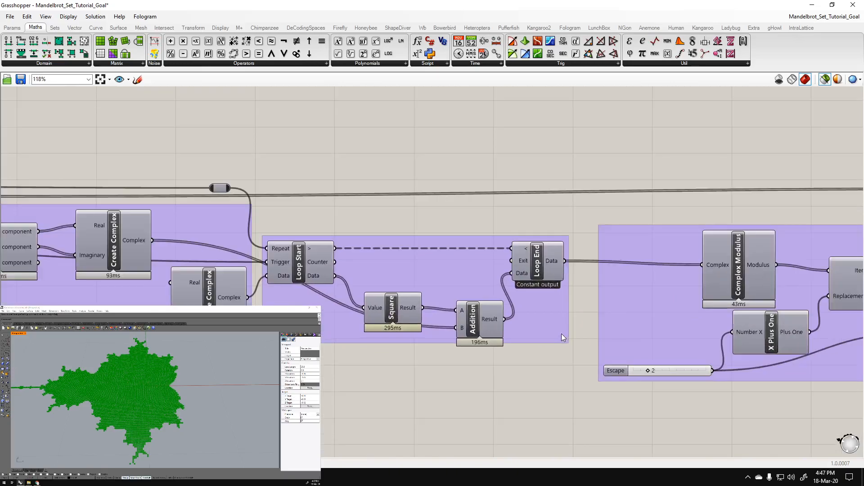
{"action": "right_click_drag", "start_coordinate": [586, 318], "coordinate": [459, 336]}
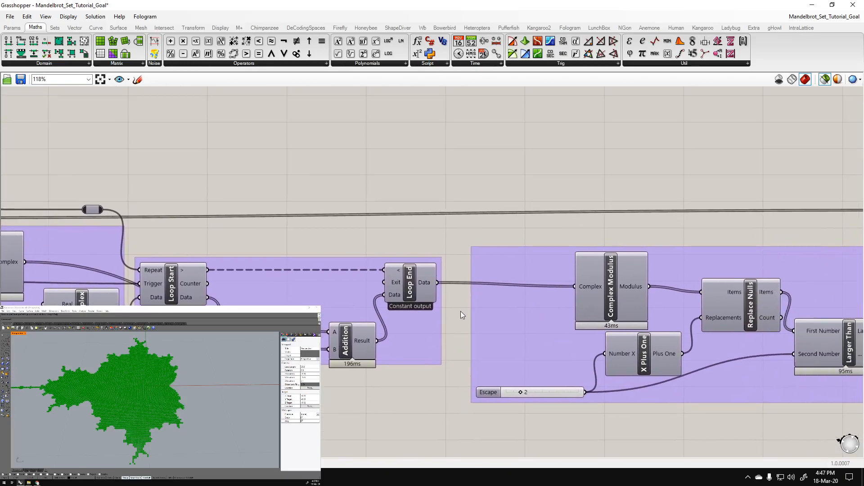
{"action": "right_click_drag", "start_coordinate": [624, 214], "coordinate": [507, 218]}
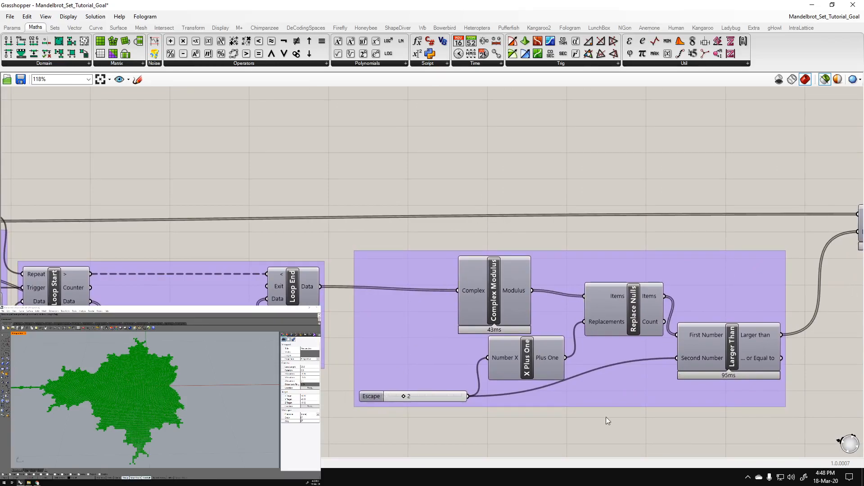
{"action": "right_click_drag", "start_coordinate": [440, 413], "coordinate": [387, 378]}
{"action": "left_click", "coordinate": [377, 362]}
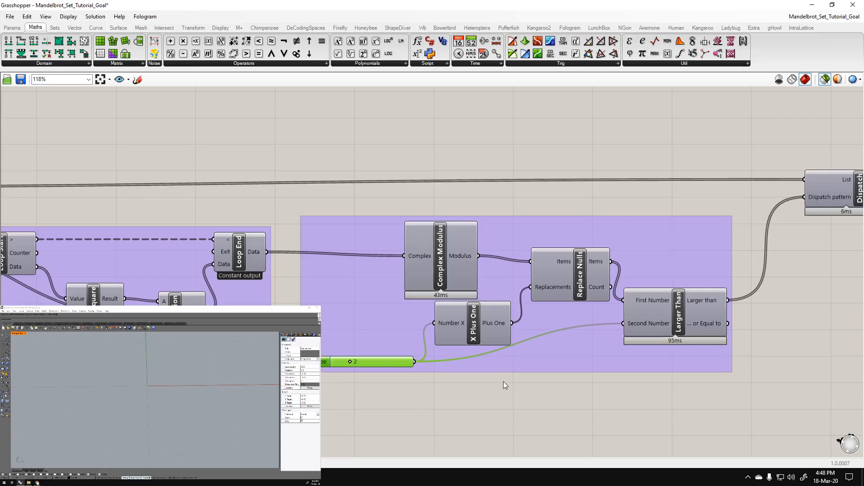
Highlight the Complex Modulus component and the Loop End component that feeds it.
{"action": "right_click_drag", "start_coordinate": [253, 315], "coordinate": [359, 306]}
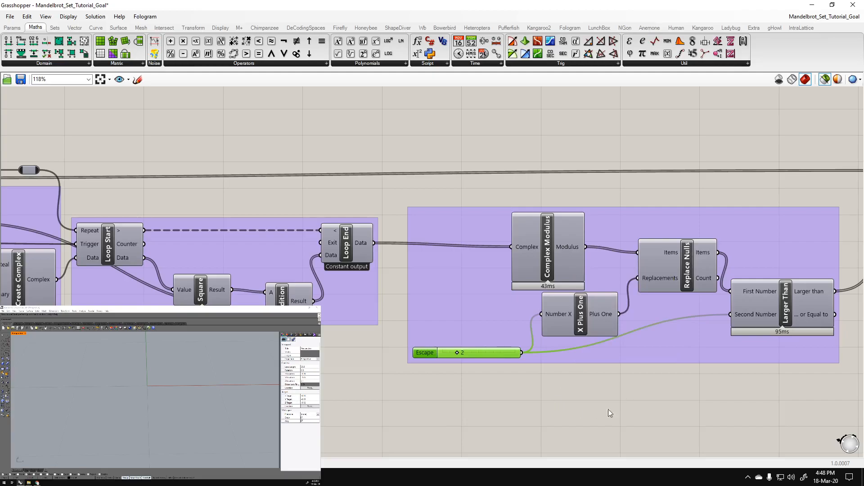
{"action": "right_click_drag", "start_coordinate": [643, 393], "coordinate": [611, 404]}
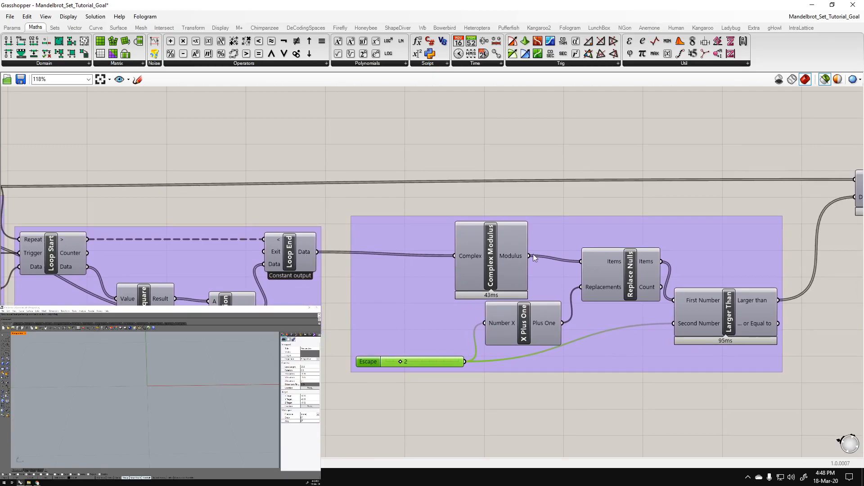
{"action": "left_click", "coordinate": [501, 261]}
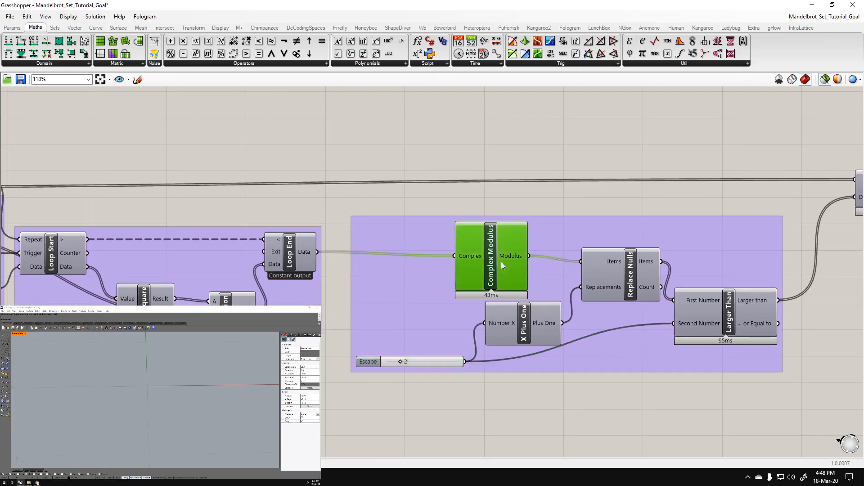
{"action": "left_click", "coordinate": [301, 252]}
Compare the output values of Loop End, Complex Modulus and Replace Nulls.
{"action": "mouse_move", "coordinate": [509, 256]}
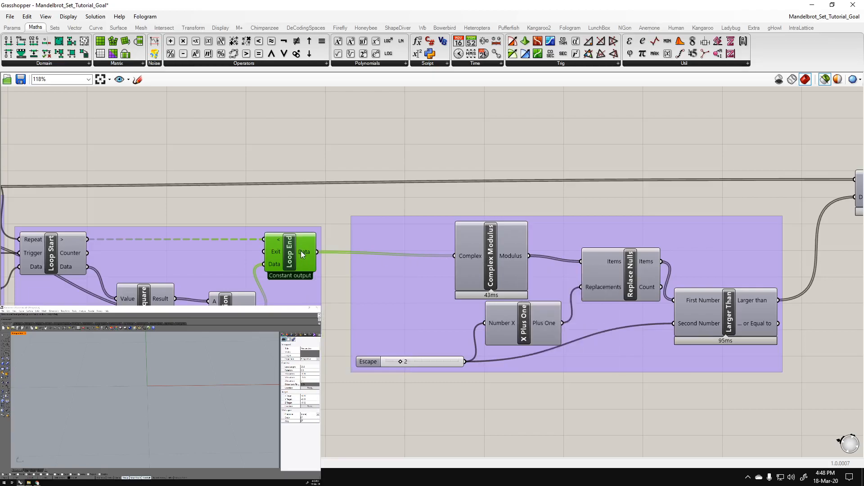
{"action": "right_click_drag", "start_coordinate": [279, 280], "coordinate": [515, 275]}
{"action": "right_click_drag", "start_coordinate": [721, 318], "coordinate": [449, 313]}
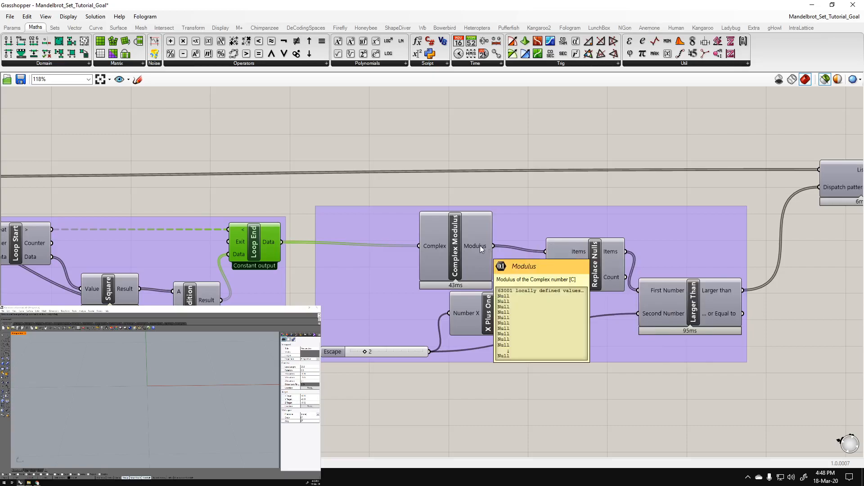
{"action": "mouse_move", "coordinate": [270, 242]}
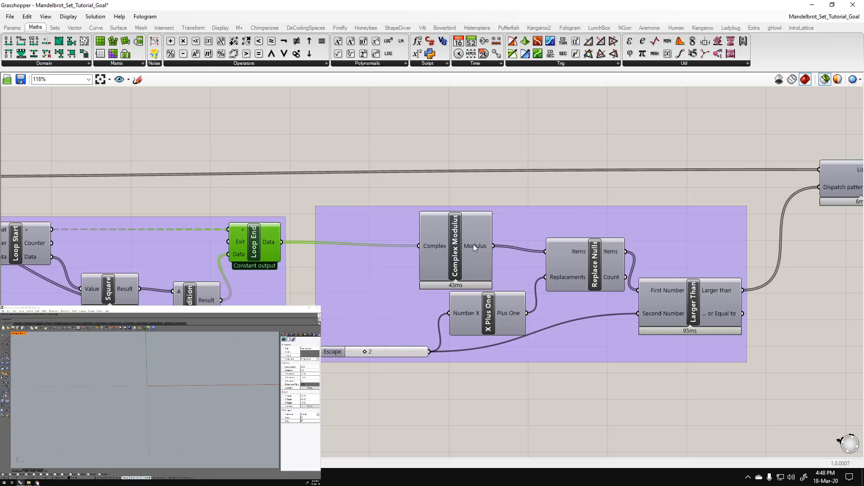
{"action": "mouse_move", "coordinate": [474, 247]}
{"action": "mouse_move", "coordinate": [612, 253]}
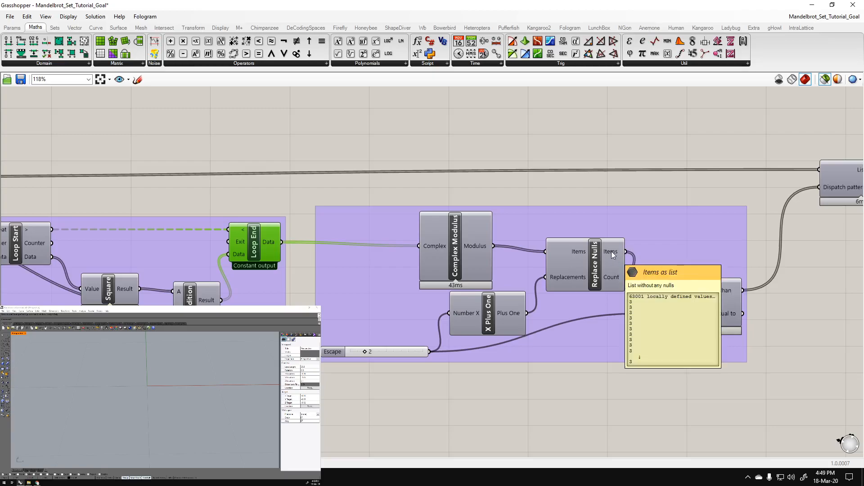
Add a Panel connected to Replace Nulls' Items output and place it above the Larger Than component.
{"action": "double_click", "coordinate": [672, 178]}
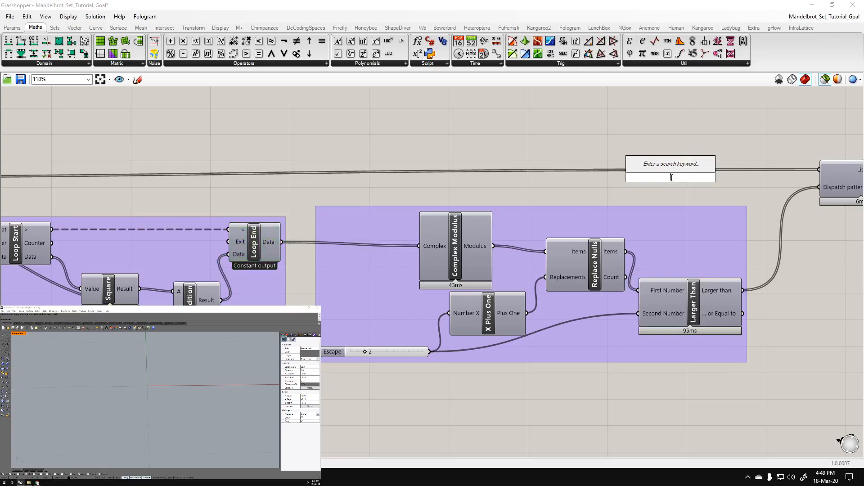
{"action": "type", "text": "//"}
{"action": "key", "text": "Return"}
{"action": "left_click_drag", "start_coordinate": [626, 251], "coordinate": [630, 185]}
{"action": "right_click_drag", "start_coordinate": [737, 199], "coordinate": [620, 250]}
{"action": "left_click_drag", "start_coordinate": [579, 223], "coordinate": [616, 116]}
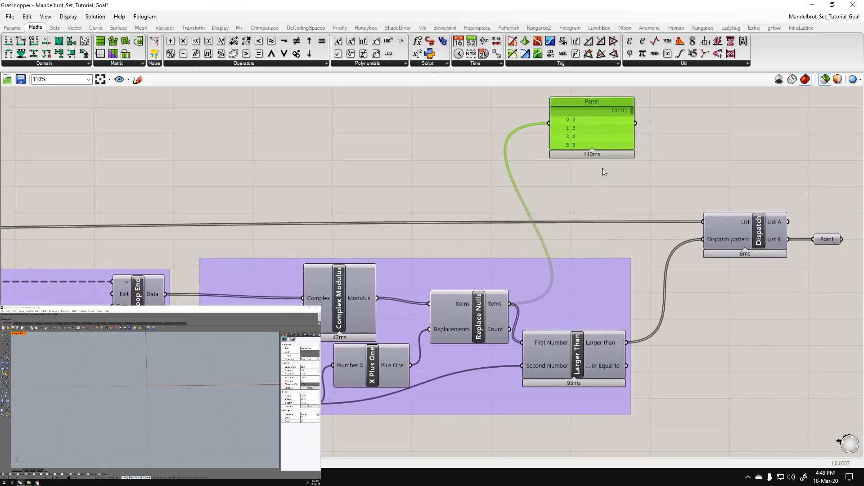
Enlarge the panel and scroll through the modulus values listed after null replacement.
{"action": "left_click_drag", "start_coordinate": [616, 149], "coordinate": [615, 415]}
{"action": "left_click_drag", "start_coordinate": [633, 112], "coordinate": [633, 118]}
{"action": "left_click_drag", "start_coordinate": [622, 202], "coordinate": [670, 131]}
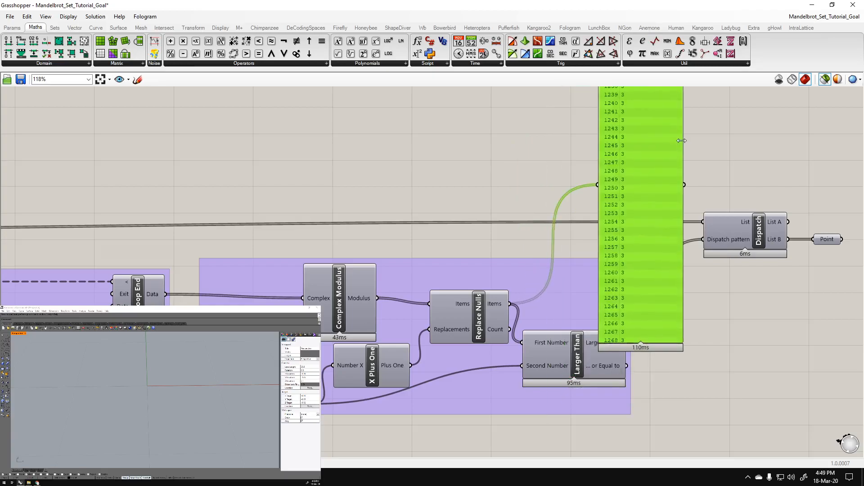
{"action": "right_click_drag", "start_coordinate": [676, 135], "coordinate": [641, 224]}
{"action": "left_click_drag", "start_coordinate": [646, 134], "coordinate": [649, 144]}
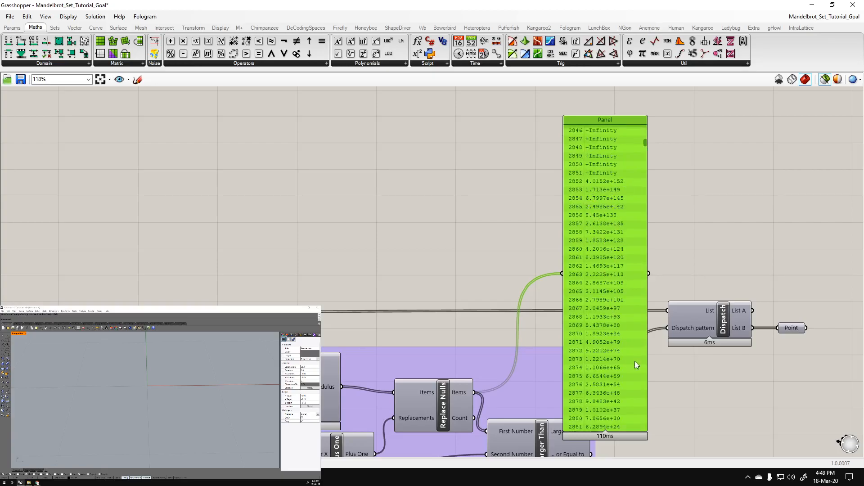
{"action": "scroll", "coordinate": [611, 354], "scroll_direction": "down", "scroll_amount": 2}
{"action": "scroll", "coordinate": [606, 250], "scroll_direction": "up", "scroll_amount": 1}
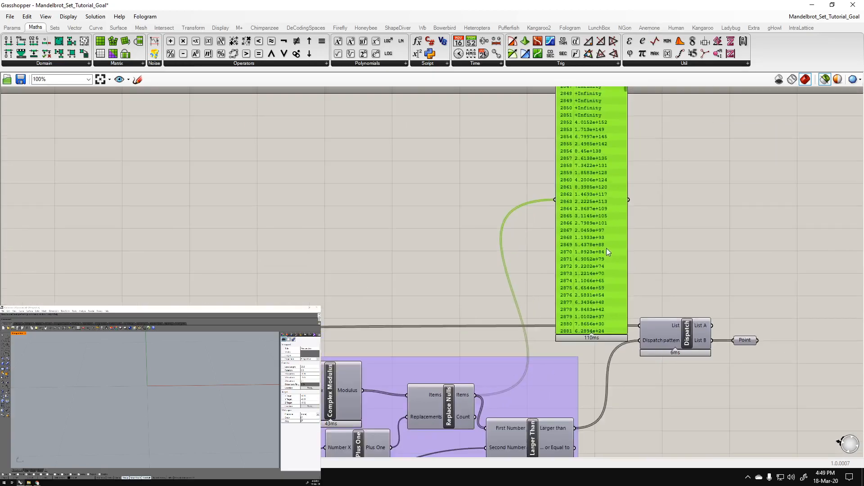
{"action": "right_click_drag", "start_coordinate": [595, 294], "coordinate": [590, 217]}
{"action": "scroll", "coordinate": [495, 370], "scroll_direction": "up", "scroll_amount": 1}
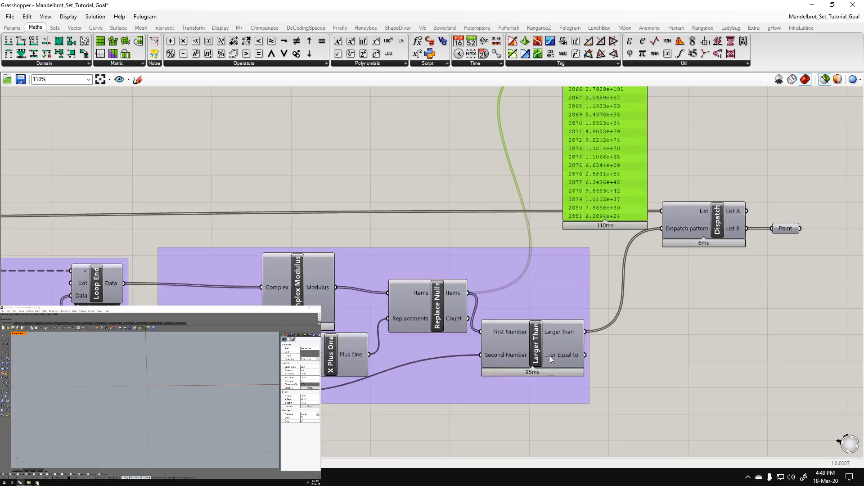
Highlight the Larger Than component and the Dispatch component that uses its result as the dispatch pattern.
{"action": "left_click", "coordinate": [525, 352]}
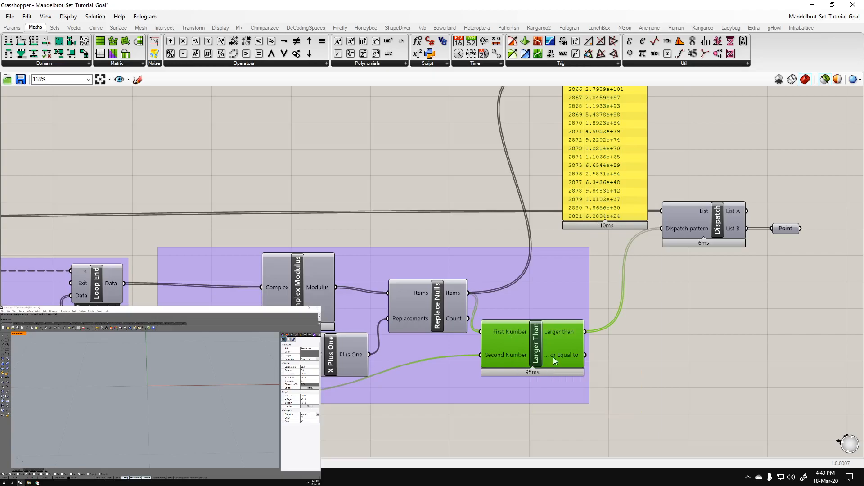
{"action": "right_click_drag", "start_coordinate": [641, 322], "coordinate": [566, 377]}
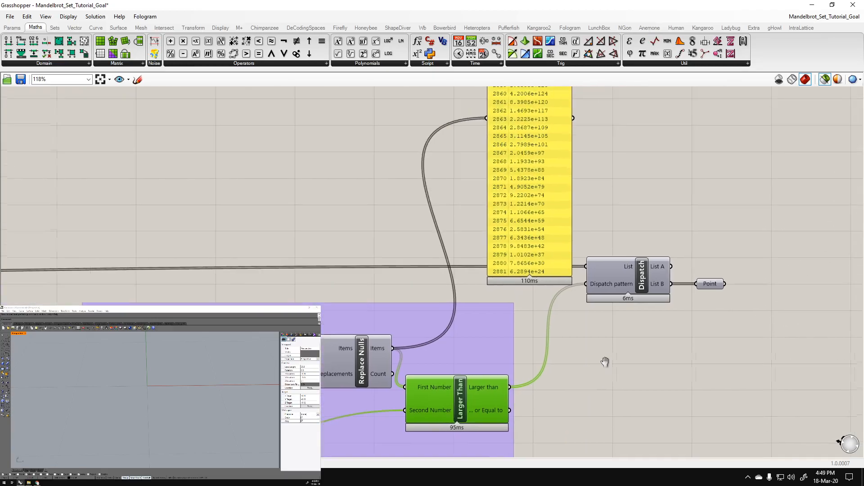
{"action": "left_click", "coordinate": [621, 287]}
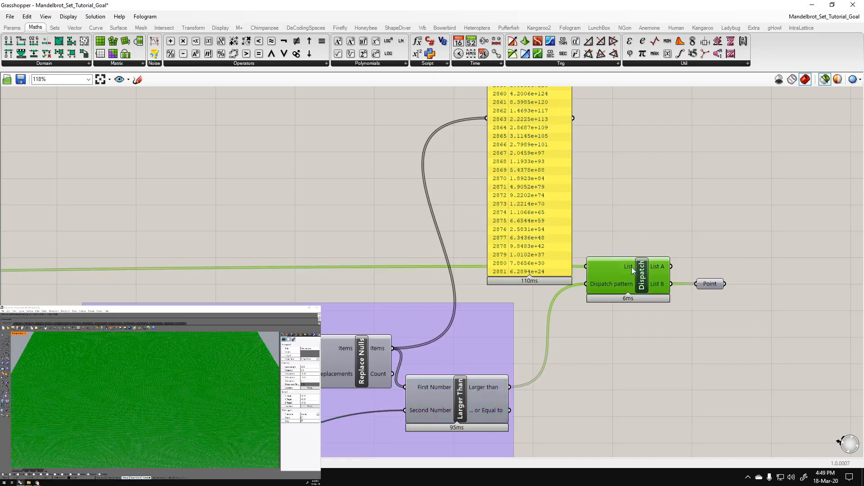
{"action": "mouse_move", "coordinate": [620, 284]}
Show Dispatch's List B points in Rhino through the Point parameter, and delete the panel of Replace Nulls values.
{"action": "left_click", "coordinate": [710, 284]}
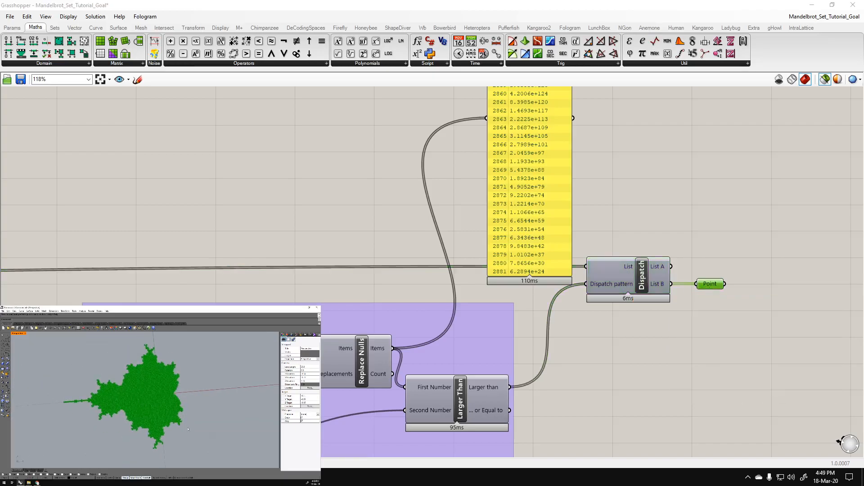
{"action": "left_click", "coordinate": [557, 170]}
{"action": "key", "text": "Delete"}
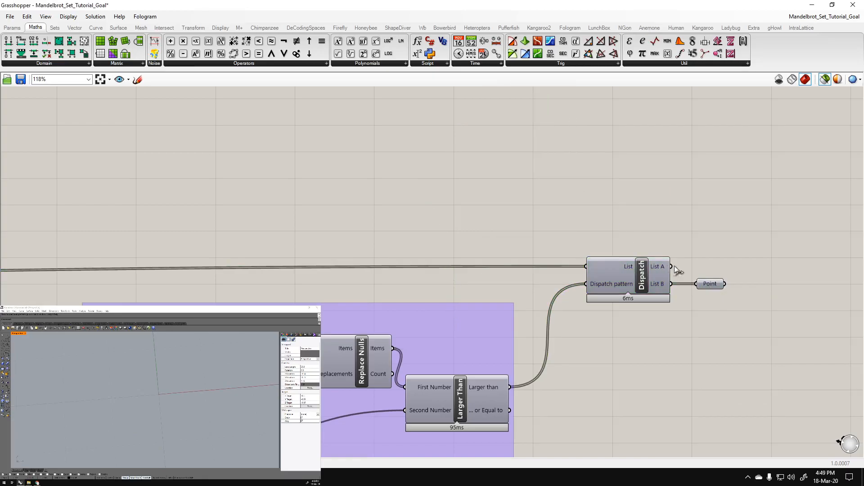
Review the whole definition from Dispatch back to the grid, complex-number and loop groups.
{"action": "scroll", "coordinate": [718, 218], "scroll_direction": "down", "scroll_amount": 2}
{"action": "scroll", "coordinate": [719, 217], "scroll_direction": "down", "scroll_amount": 2}
{"action": "right_click_drag", "start_coordinate": [220, 306], "coordinate": [477, 329]}
{"action": "scroll", "coordinate": [357, 333], "scroll_direction": "down", "scroll_amount": 1}
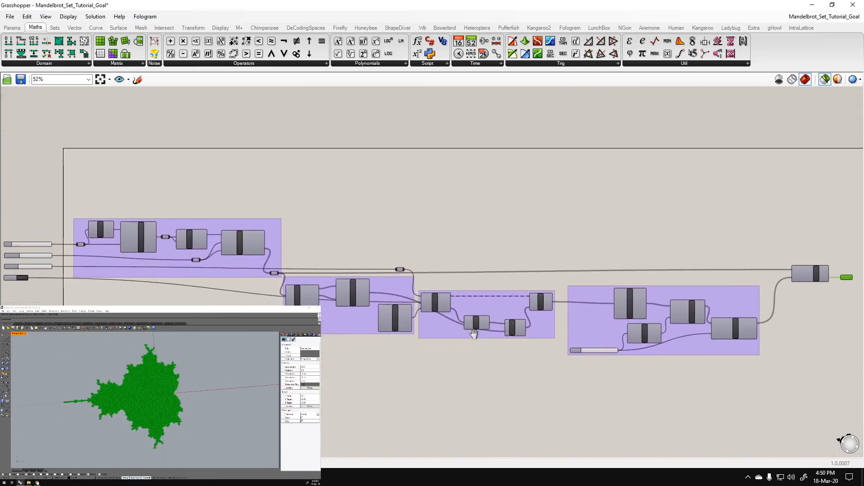
{"action": "scroll", "coordinate": [517, 337], "scroll_direction": "up", "scroll_amount": 5}
{"action": "right_click_drag", "start_coordinate": [302, 350], "coordinate": [514, 355]}
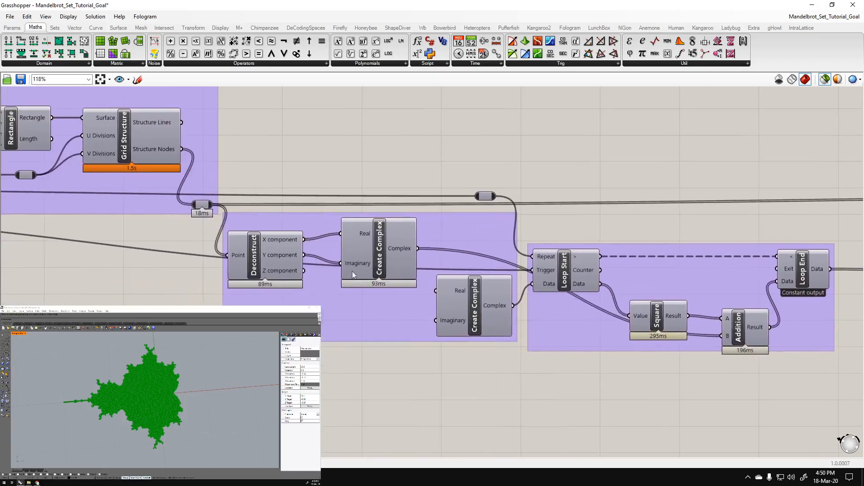
{"action": "scroll", "coordinate": [365, 264], "scroll_direction": "down", "scroll_amount": 1}
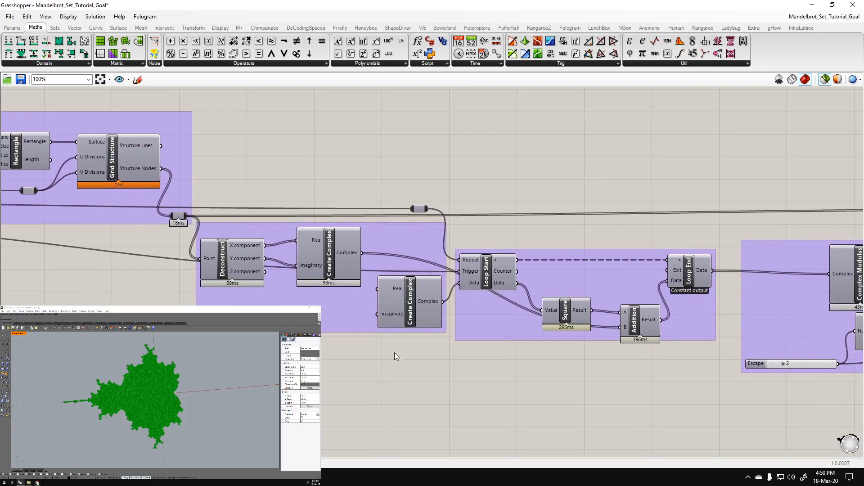
{"action": "right_click_drag", "start_coordinate": [587, 329], "coordinate": [468, 314]}
Highlight the loop group from Loop Start to Loop End, and the grid and complex-number groups that precede it.
{"action": "left_click_drag", "start_coordinate": [618, 353], "coordinate": [337, 201]}
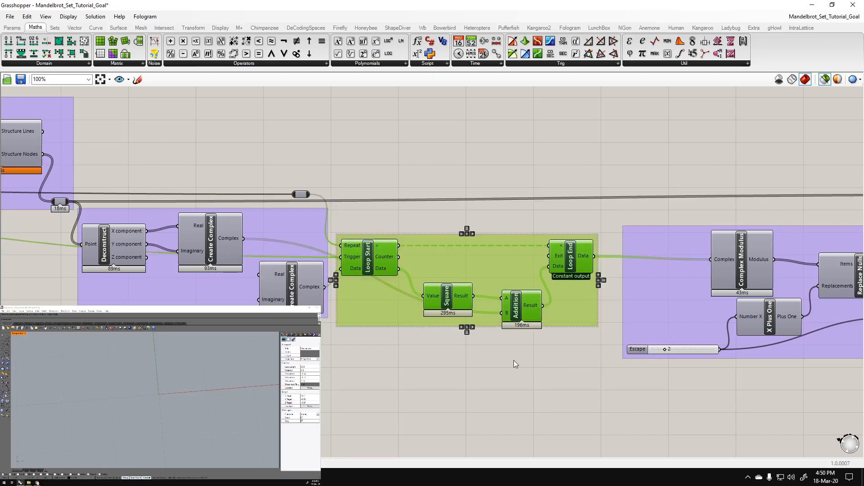
{"action": "scroll", "coordinate": [459, 351], "scroll_direction": "down", "scroll_amount": 1}
{"action": "right_click_drag", "start_coordinate": [502, 346], "coordinate": [376, 328]}
{"action": "right_click_drag", "start_coordinate": [315, 328], "coordinate": [620, 349]}
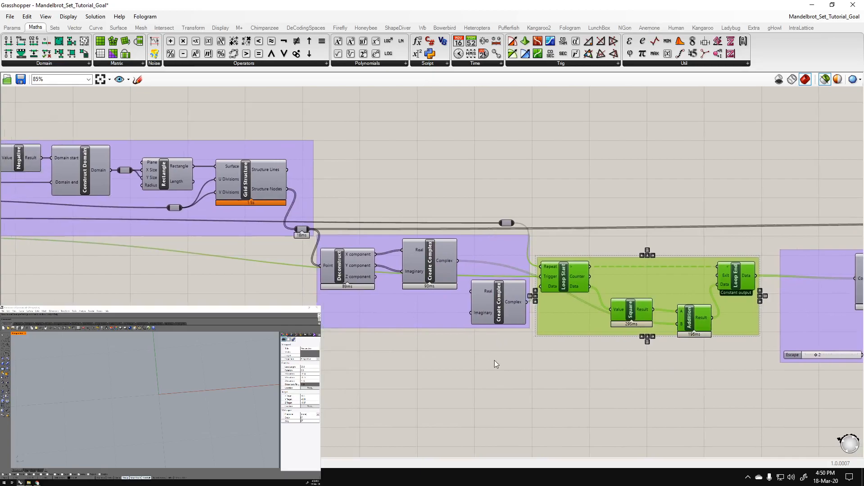
{"action": "scroll", "coordinate": [511, 343], "scroll_direction": "down", "scroll_amount": 1}
{"action": "right_click_drag", "start_coordinate": [511, 346], "coordinate": [530, 347]}
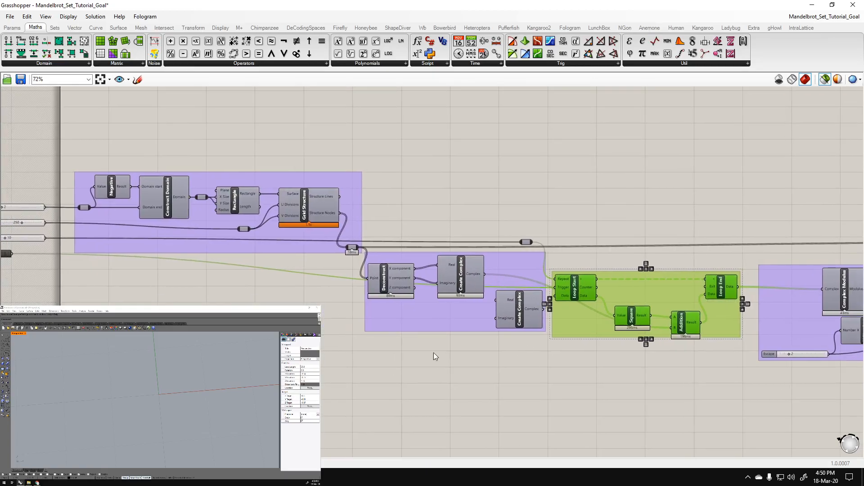
{"action": "left_click_drag", "start_coordinate": [545, 352], "coordinate": [72, 143]}
Highlight the escape-test group with Dispatch, and show the resulting points in Rhino by selecting the Point parameter.
{"action": "right_click_drag", "start_coordinate": [671, 424], "coordinate": [247, 373]}
{"action": "left_click_drag", "start_coordinate": [609, 365], "coordinate": [320, 172]}
{"action": "left_click_drag", "start_coordinate": [795, 381], "coordinate": [319, 131]}
{"action": "left_click", "coordinate": [715, 207]}
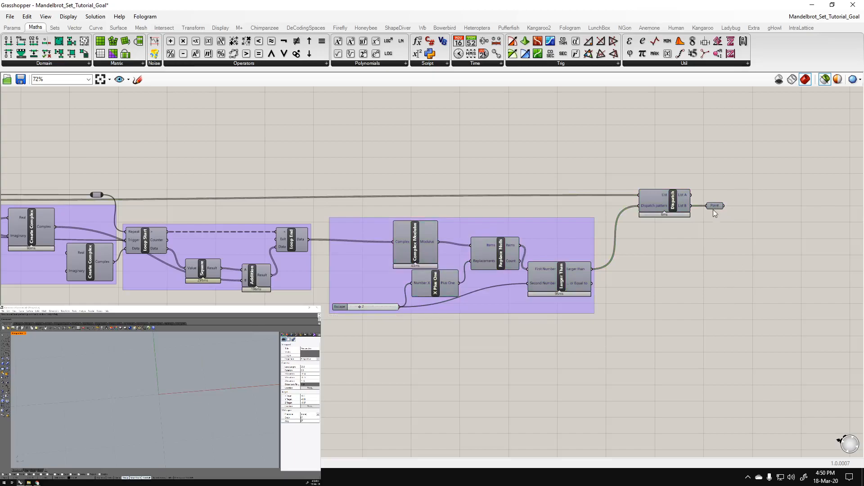
{"action": "right_click_drag", "start_coordinate": [270, 311], "coordinate": [445, 322]}
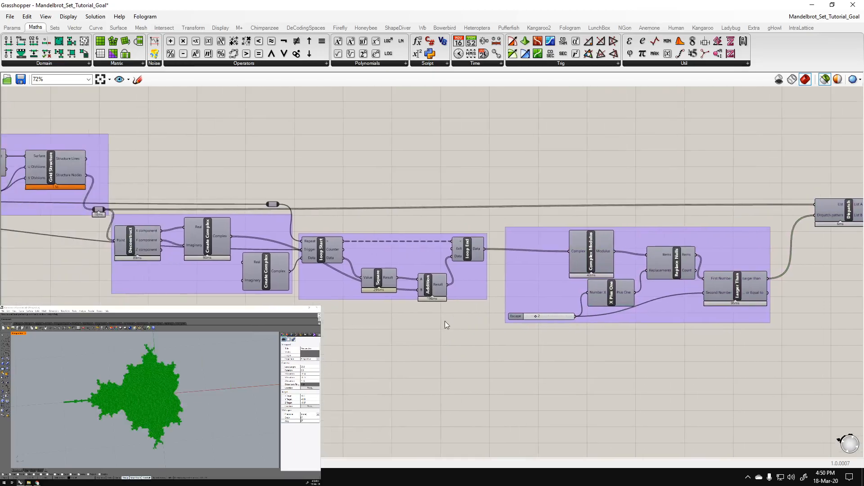
Highlight the loop group from Loop Start to Loop End, and single out its Square component.
{"action": "scroll", "coordinate": [389, 268], "scroll_direction": "up", "scroll_amount": 1}
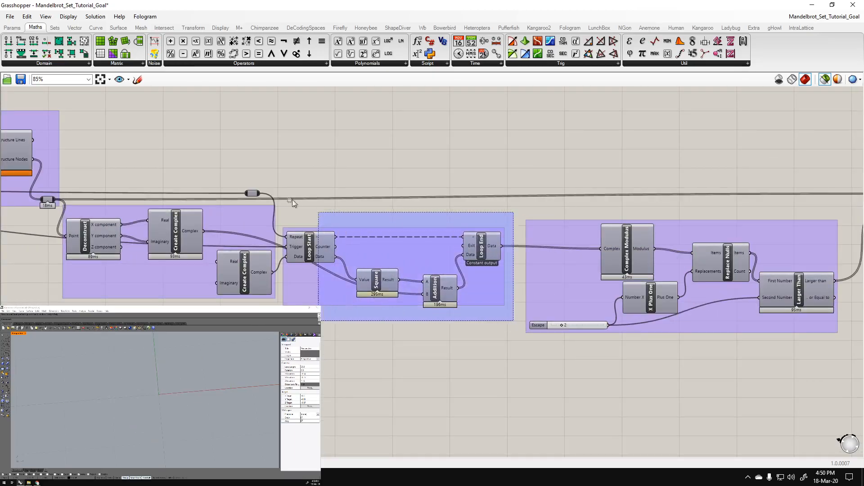
{"action": "left_click", "coordinate": [337, 229]}
{"action": "left_click_drag", "start_coordinate": [407, 258], "coordinate": [413, 255]}
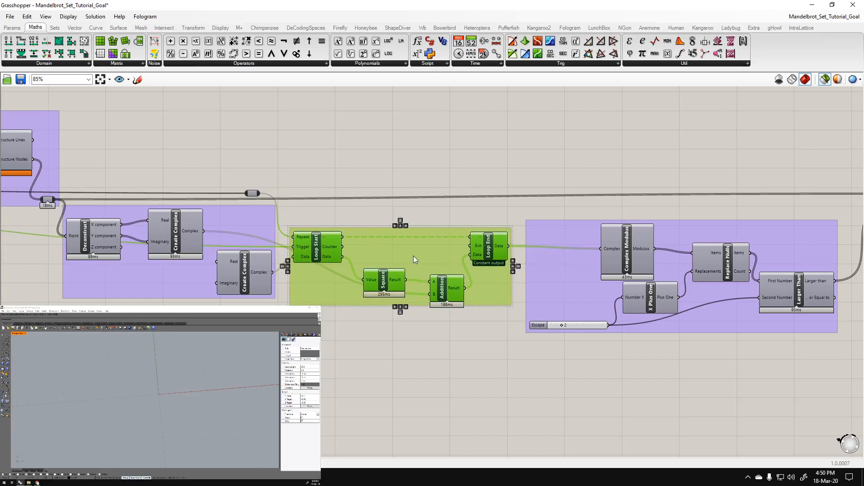
{"action": "scroll", "coordinate": [487, 343], "scroll_direction": "down", "scroll_amount": 4}
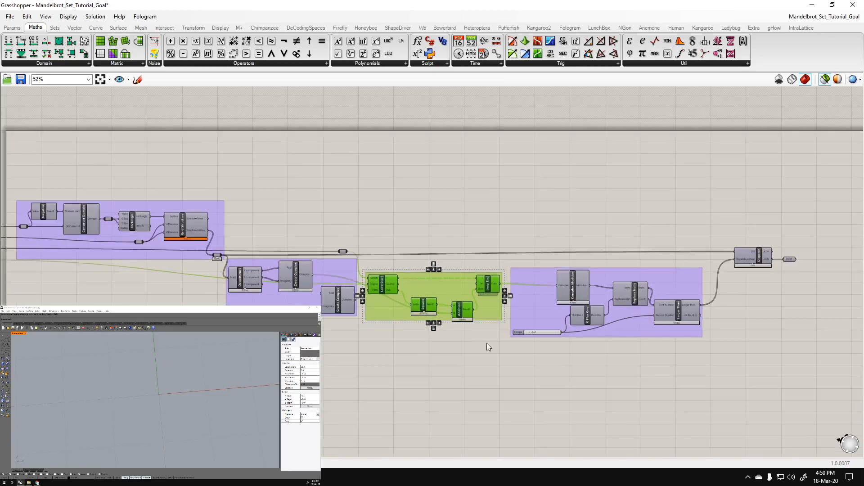
{"action": "scroll", "coordinate": [455, 294], "scroll_direction": "up", "scroll_amount": 8}
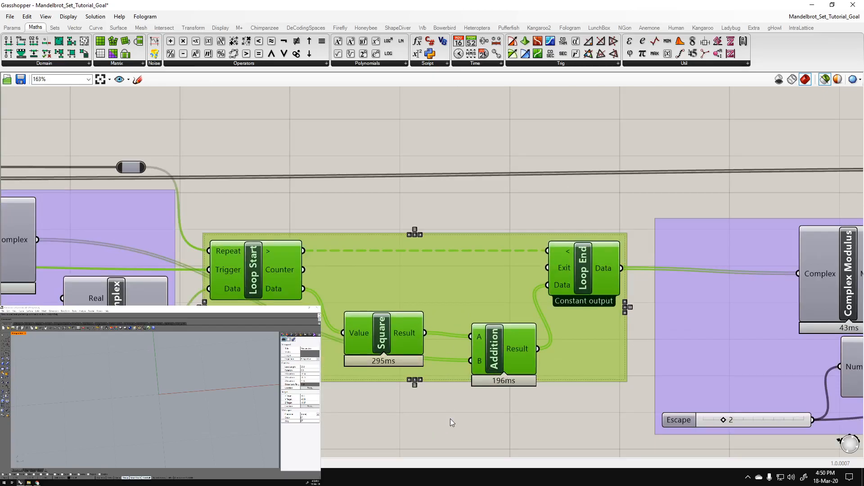
{"action": "scroll", "coordinate": [414, 400], "scroll_direction": "down", "scroll_amount": 2}
{"action": "left_click", "coordinate": [447, 379]}
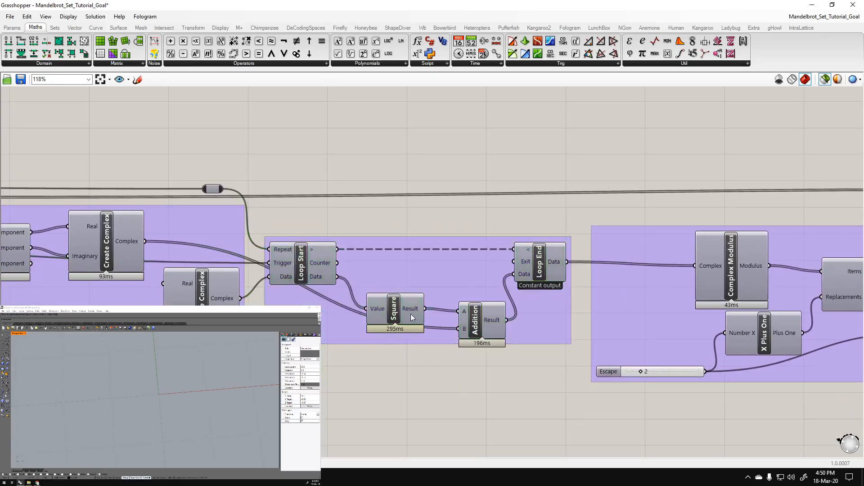
{"action": "left_click", "coordinate": [381, 309]}
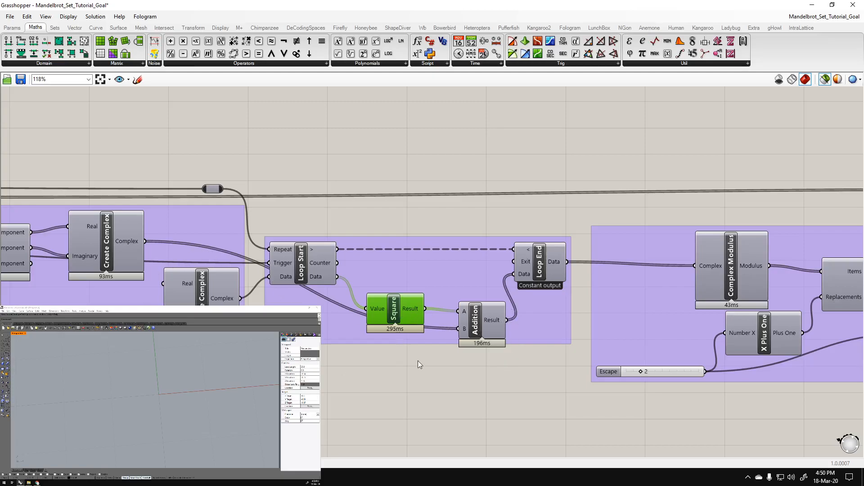
Show the Dispatch List B points in Rhino by selecting their Point parameter, and examine the fractal's outline from several views.
{"action": "scroll", "coordinate": [417, 315], "scroll_direction": "down", "scroll_amount": 1}
{"action": "scroll", "coordinate": [417, 315], "scroll_direction": "down", "scroll_amount": 1}
{"action": "right_click_drag", "start_coordinate": [771, 397], "coordinate": [386, 379]}
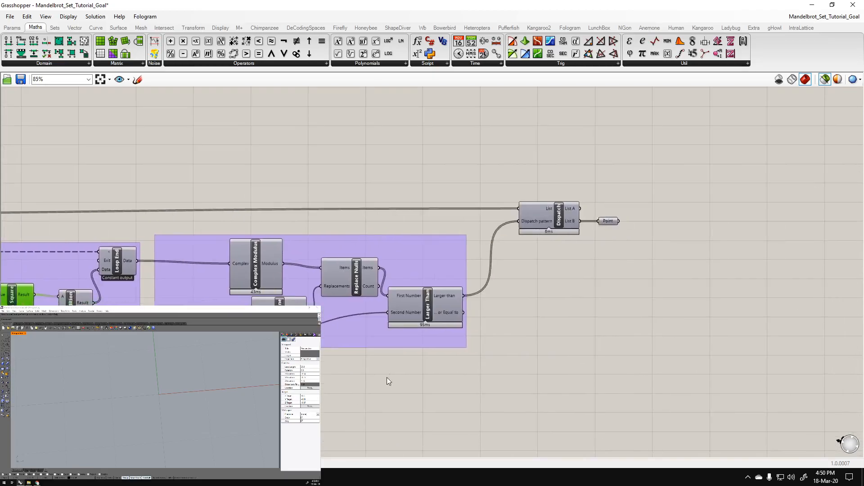
{"action": "left_click", "coordinate": [608, 221]}
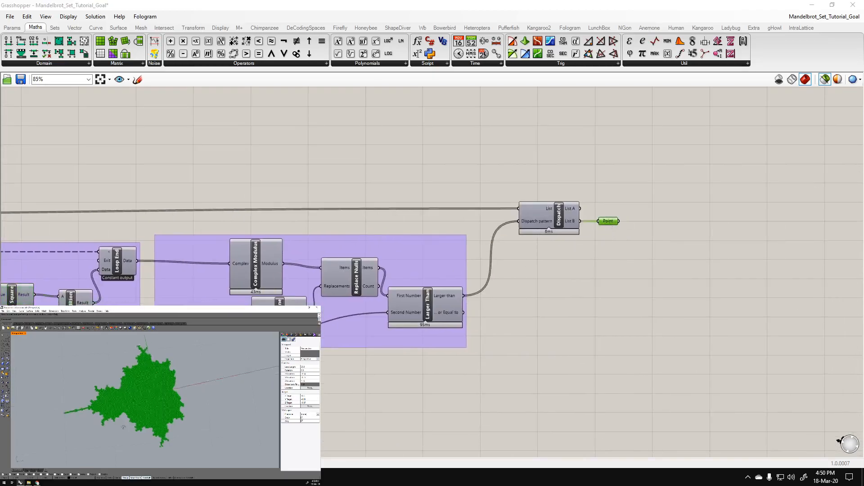
{"action": "right_click_drag", "start_coordinate": [165, 446], "coordinate": [162, 405]}
{"action": "scroll", "coordinate": [147, 416], "scroll_direction": "down", "scroll_amount": 4}
{"action": "scroll", "coordinate": [144, 411], "scroll_direction": "up", "scroll_amount": 4}
{"action": "scroll", "coordinate": [163, 404], "scroll_direction": "up", "scroll_amount": 3}
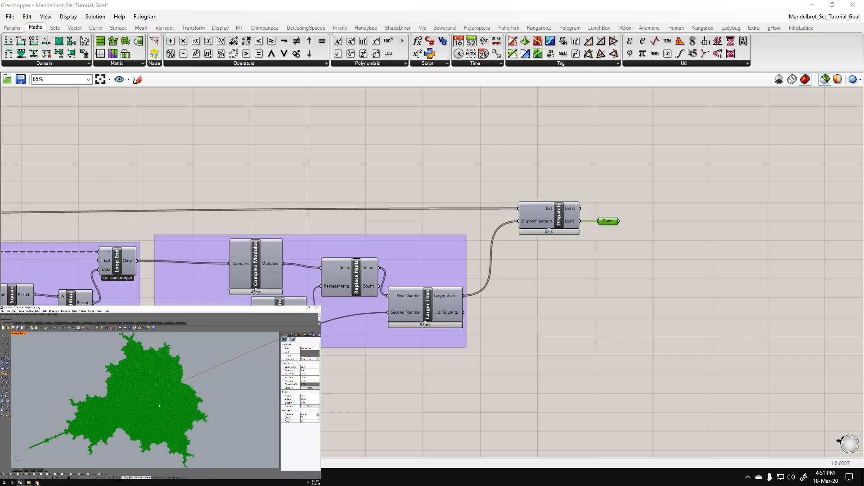
{"action": "scroll", "coordinate": [160, 399], "scroll_direction": "down", "scroll_amount": 2}
{"action": "left_click", "coordinate": [663, 273]}
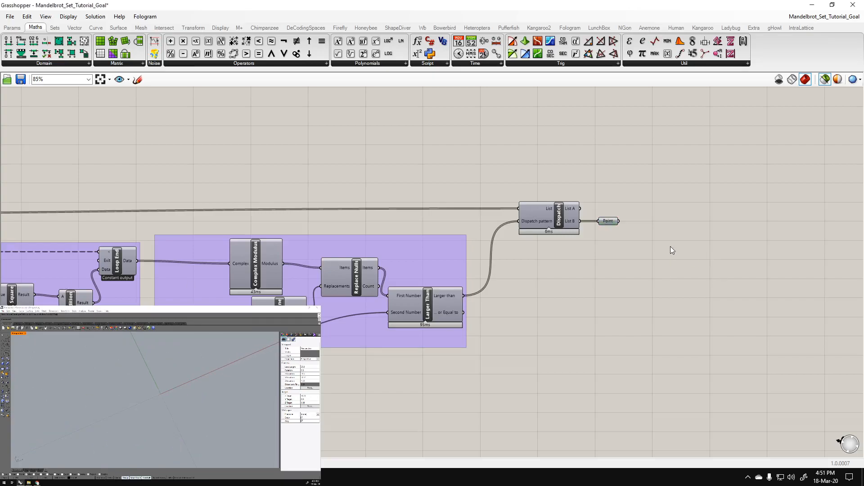
{"action": "left_click", "coordinate": [608, 221]}
{"action": "scroll", "coordinate": [683, 265], "scroll_direction": "down", "scroll_amount": 4}
{"action": "right_click_drag", "start_coordinate": [254, 208], "coordinate": [518, 213]}
{"action": "scroll", "coordinate": [209, 223], "scroll_direction": "up", "scroll_amount": 4}
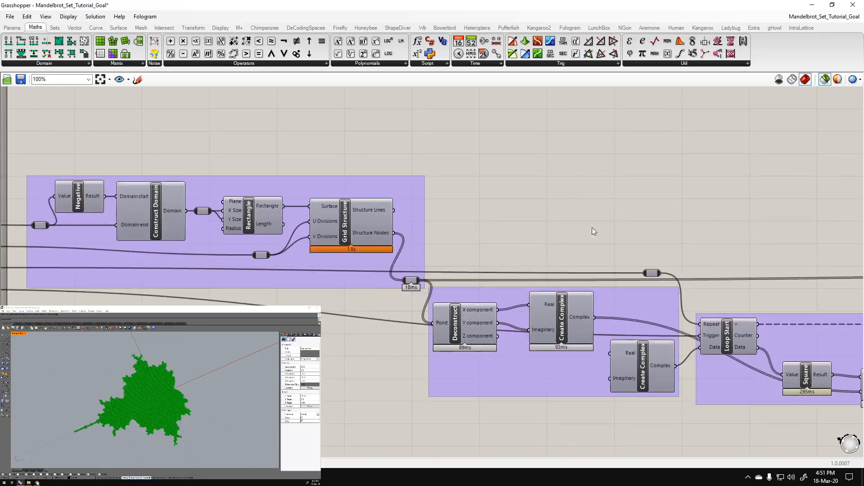
{"action": "double_click", "coordinate": [639, 216]}
{"action": "right_click", "coordinate": [639, 216]}
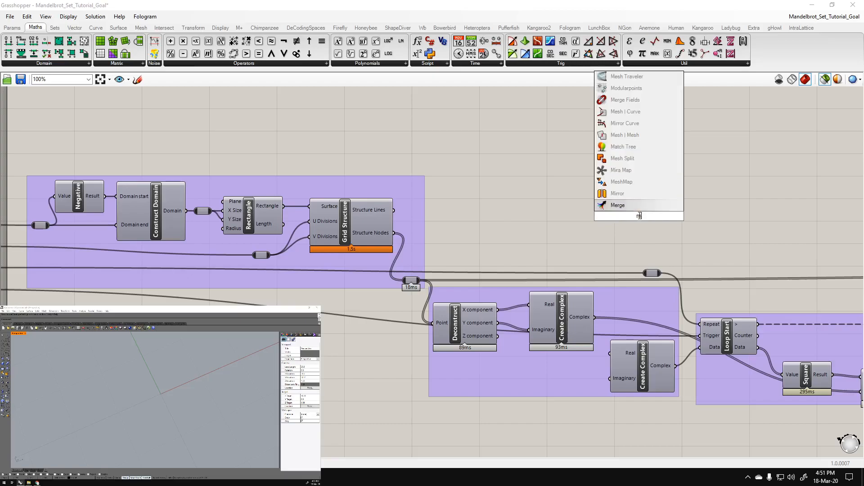
{"action": "left_click", "coordinate": [597, 245]}
Add a Delaunay Mesh component and place it beyond Dispatch's outputs at the end of the definition.
{"action": "left_click", "coordinate": [140, 28]}
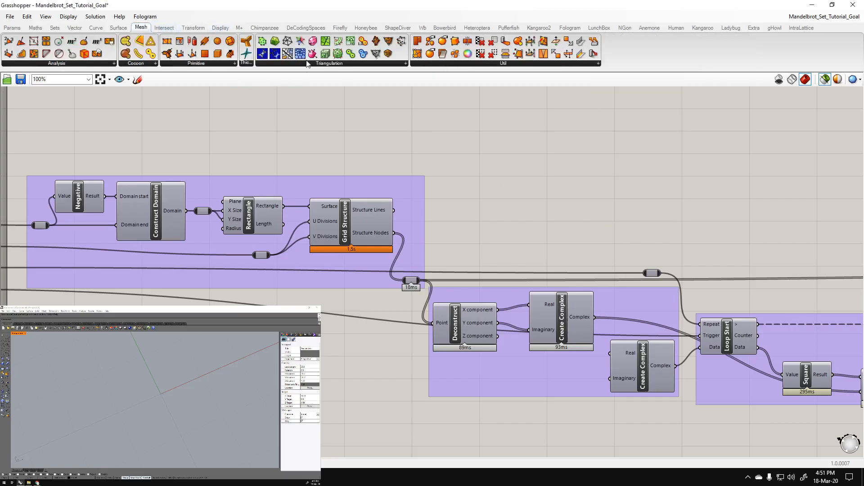
{"action": "left_click_drag", "start_coordinate": [274, 41], "coordinate": [732, 144]}
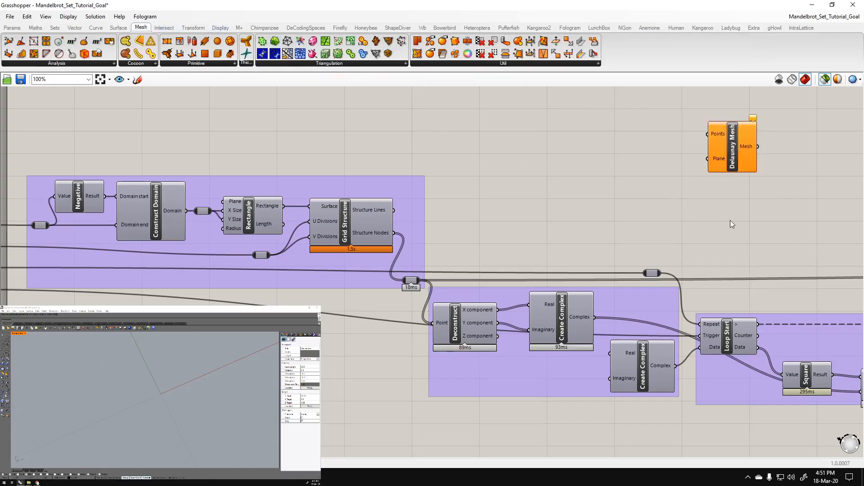
{"action": "right_click_drag", "start_coordinate": [729, 222], "coordinate": [235, 215]}
{"action": "scroll", "coordinate": [261, 189], "scroll_direction": "down", "scroll_amount": 3}
{"action": "left_click_drag", "start_coordinate": [248, 176], "coordinate": [768, 222]}
{"action": "scroll", "coordinate": [718, 293], "scroll_direction": "up", "scroll_amount": 3}
{"action": "right_click_drag", "start_coordinate": [718, 293], "coordinate": [500, 309]}
{"action": "left_click", "coordinate": [523, 239]}
Add a second Point parameter and connect it to Dispatch's List A output.
{"action": "double_click", "coordinate": [503, 230]}
{"action": "type", "text": "poi"}
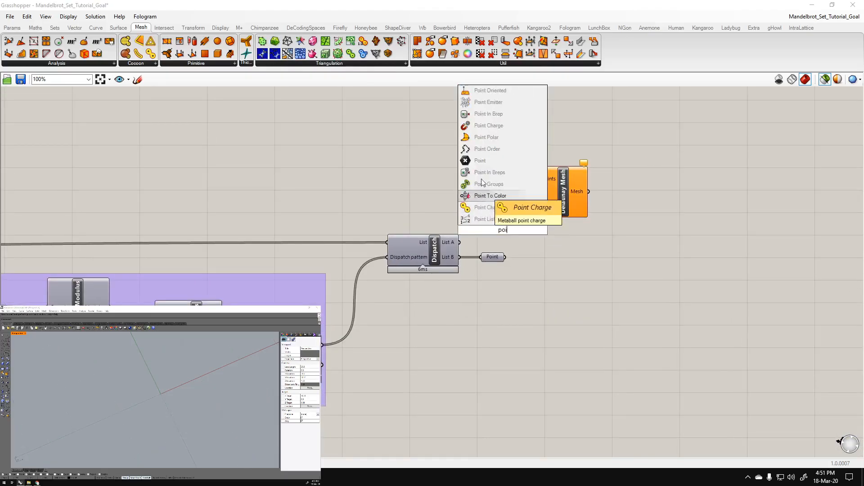
{"action": "left_click", "coordinate": [485, 161]}
{"action": "left_click_drag", "start_coordinate": [501, 230], "coordinate": [491, 241]}
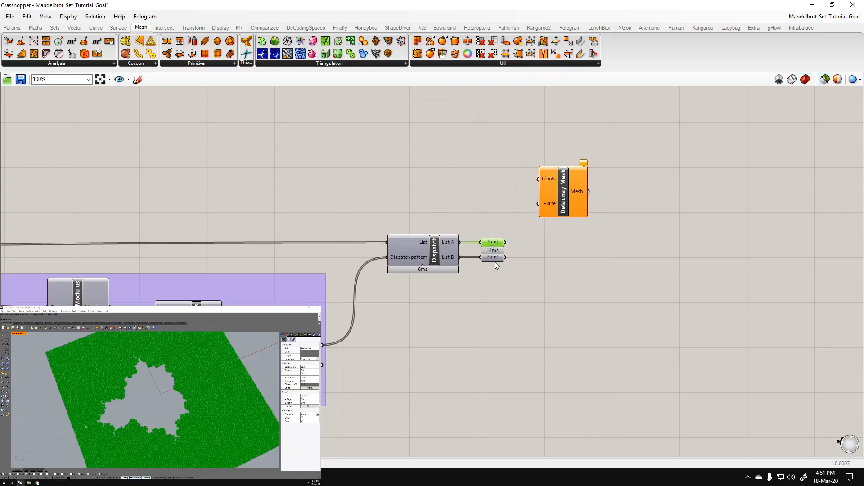
Compare the List A and List B points in Rhino by selecting each Point parameter in turn.
{"action": "mouse_move", "coordinate": [493, 263]}
{"action": "scroll", "coordinate": [530, 245], "scroll_direction": "up", "scroll_amount": 3}
{"action": "left_click", "coordinate": [507, 285]}
{"action": "left_click", "coordinate": [470, 240]}
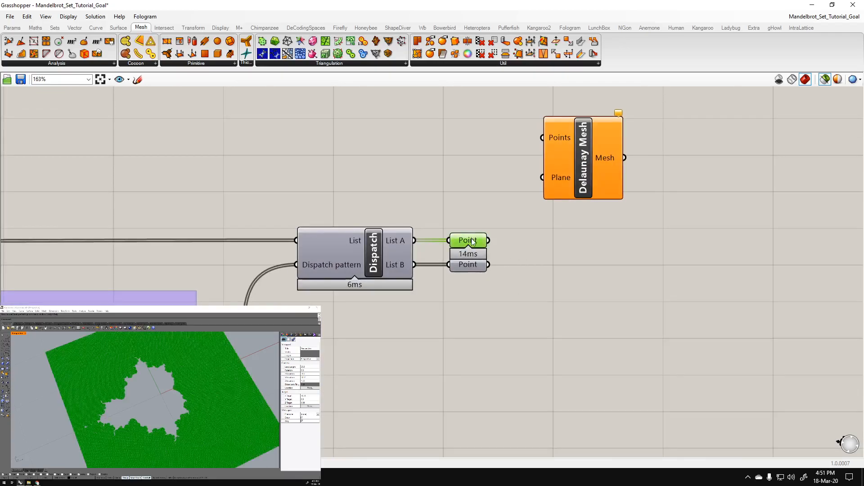
{"action": "left_click", "coordinate": [471, 266]}
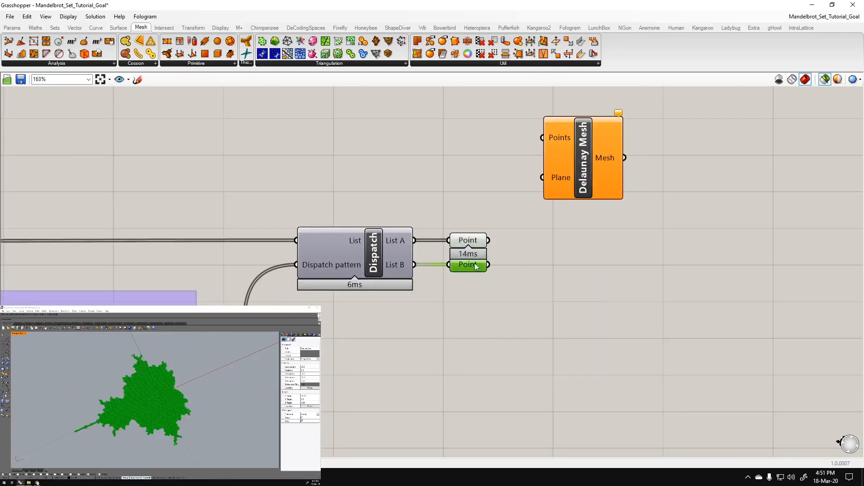
Move Delaunay Mesh farther from the Point parameters, and turn off the preview of the List A Point parameter.
{"action": "left_click_drag", "start_coordinate": [589, 179], "coordinate": [632, 236]}
{"action": "left_click", "coordinate": [558, 330]}
{"action": "left_click", "coordinate": [461, 239]}
{"action": "middle_click", "coordinate": [461, 241]}
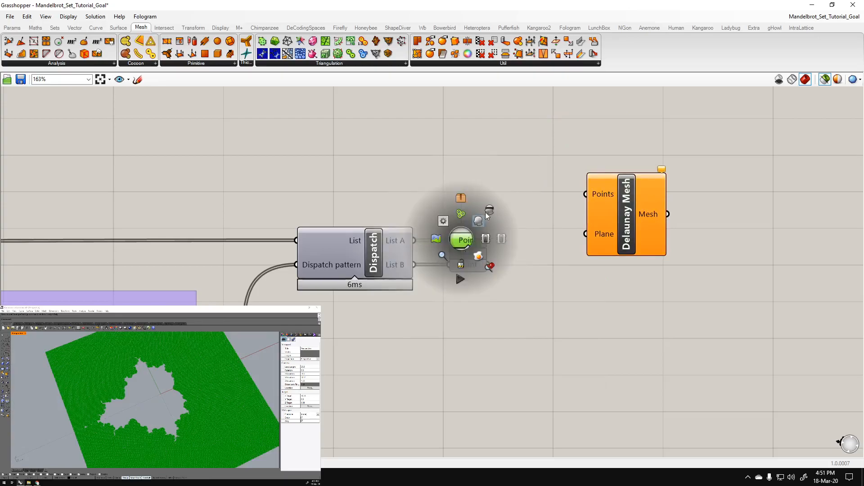
{"action": "left_click", "coordinate": [516, 165]}
{"action": "right_click_drag", "start_coordinate": [634, 221], "coordinate": [557, 219]}
{"action": "left_click", "coordinate": [538, 350]}
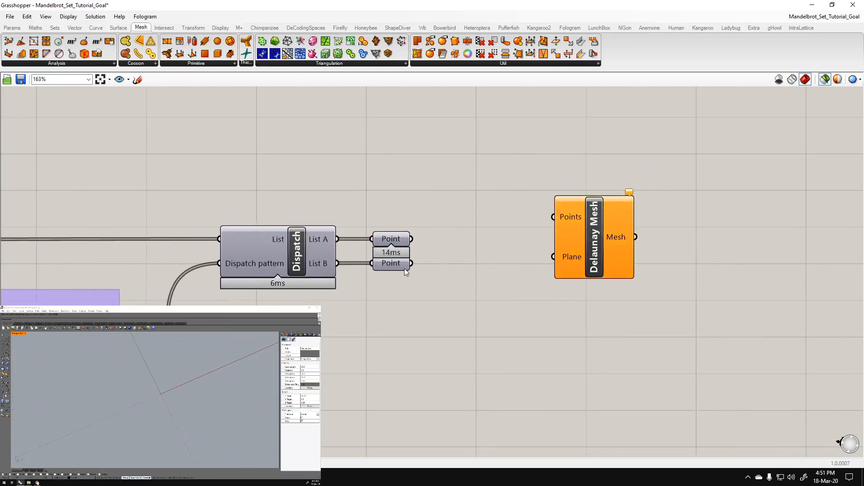
Merge the two Point parameters through D1 and D2 of a Merge component, and feed its Result into Delaunay Mesh's Points.
{"action": "scroll", "coordinate": [467, 235], "scroll_direction": "down", "scroll_amount": 2}
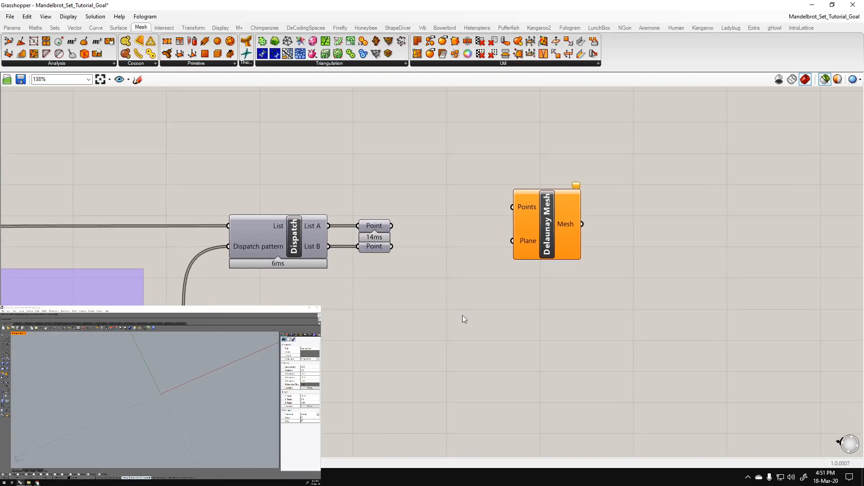
{"action": "double_click", "coordinate": [451, 246]}
{"action": "type", "text": "merge"}
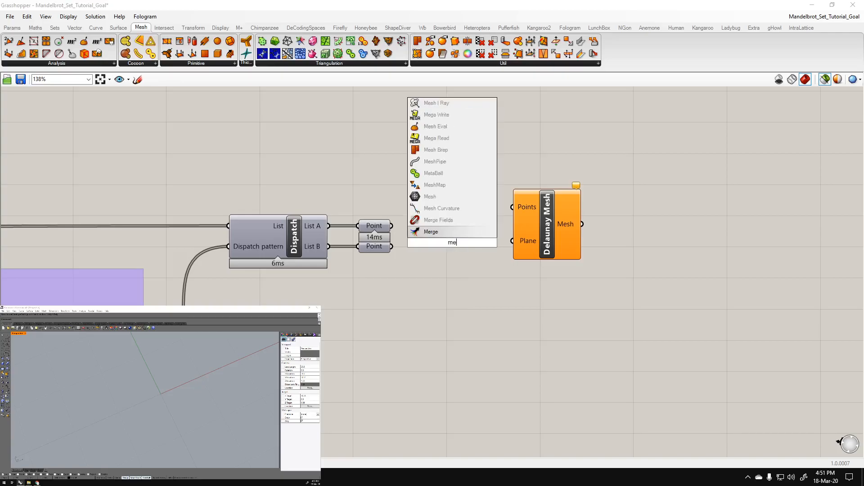
{"action": "left_click", "coordinate": [436, 230]}
{"action": "left_click_drag", "start_coordinate": [392, 225], "coordinate": [416, 250]}
{"action": "left_click_drag", "start_coordinate": [489, 242], "coordinate": [514, 207]}
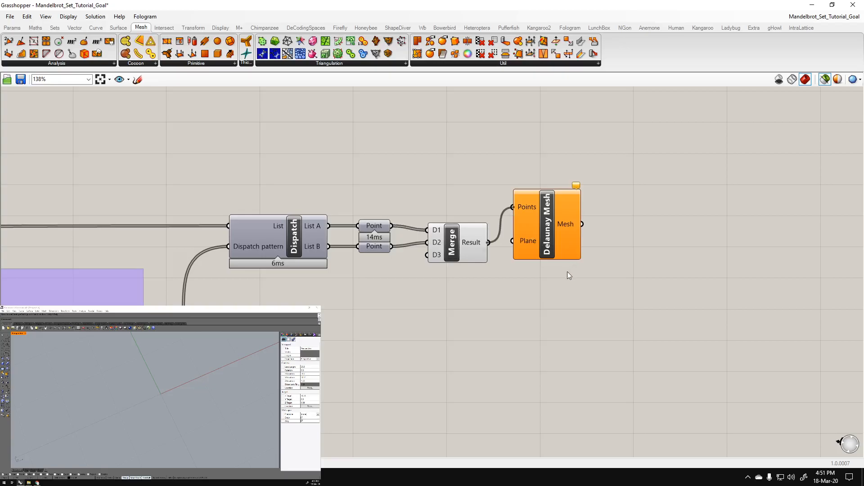
Examine the Delaunay mesh in Rhino by selecting its component, and leave extra room after Merge.
{"action": "left_click_drag", "start_coordinate": [532, 255], "coordinate": [566, 272]}
{"action": "left_click", "coordinate": [581, 333]}
{"action": "left_click", "coordinate": [585, 253]}
{"action": "scroll", "coordinate": [174, 416], "scroll_direction": "down", "scroll_amount": 6}
{"action": "right_click_drag", "start_coordinate": [180, 421], "coordinate": [157, 420]}
{"action": "left_click", "coordinate": [699, 357]}
{"action": "left_click_drag", "start_coordinate": [586, 247], "coordinate": [724, 241]}
{"action": "left_click", "coordinate": [603, 370]}
{"action": "left_click", "coordinate": [557, 354]}
Add a Deconstruct Mesh component fed by Delaunay Mesh's output, and line both components up after Merge.
{"action": "double_click", "coordinate": [512, 343]}
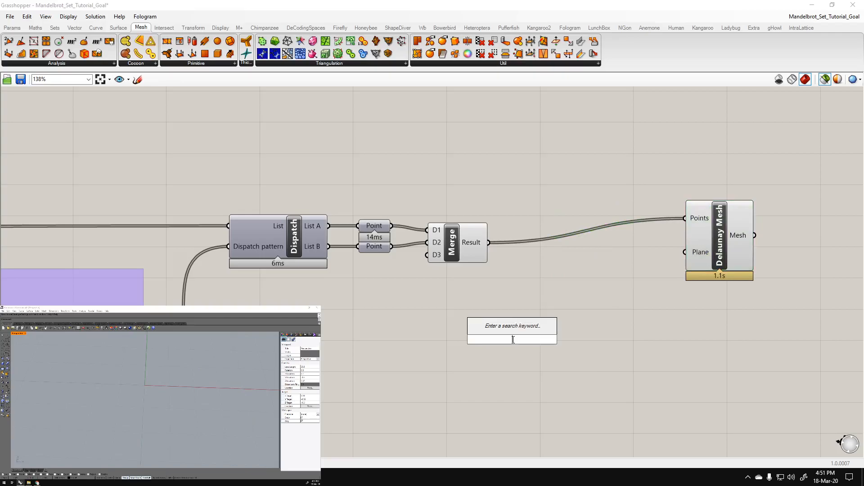
{"action": "left_click", "coordinate": [9, 53]}
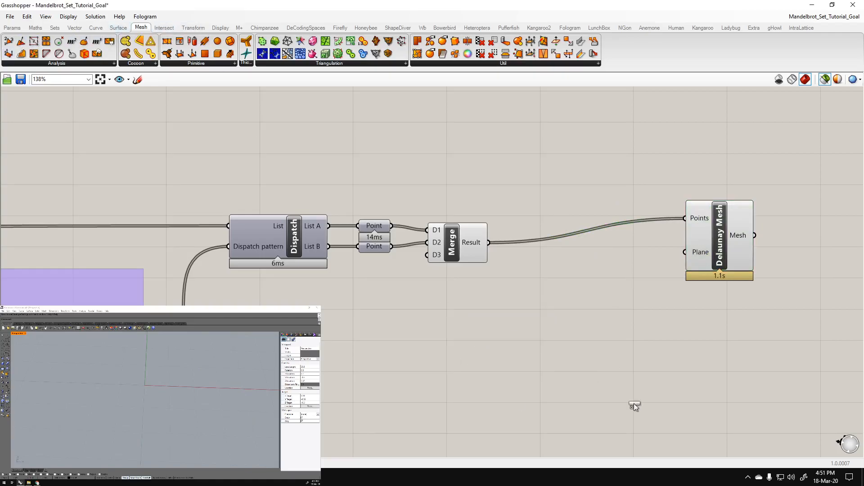
{"action": "left_click", "coordinate": [693, 418]}
{"action": "left_click_drag", "start_coordinate": [714, 249], "coordinate": [557, 273]}
{"action": "left_click", "coordinate": [615, 335]}
{"action": "right_click_drag", "start_coordinate": [616, 337], "coordinate": [595, 293]}
{"action": "left_click_drag", "start_coordinate": [690, 377], "coordinate": [700, 321]}
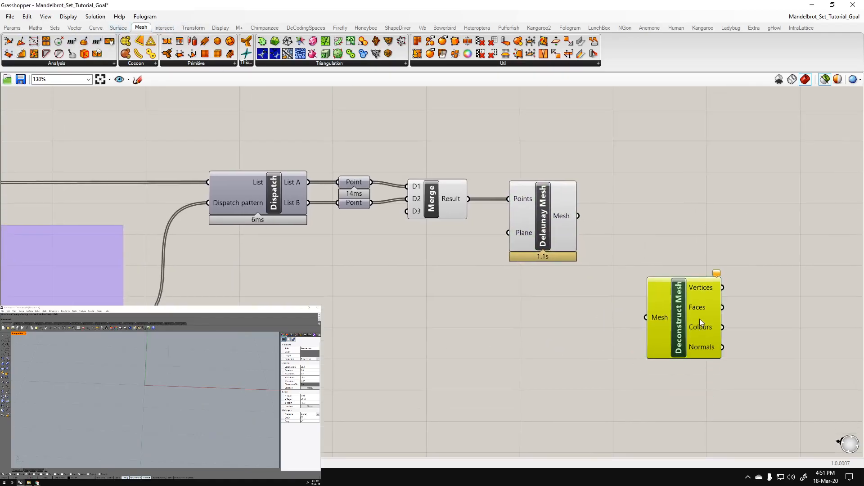
{"action": "left_click_drag", "start_coordinate": [578, 215], "coordinate": [635, 228]}
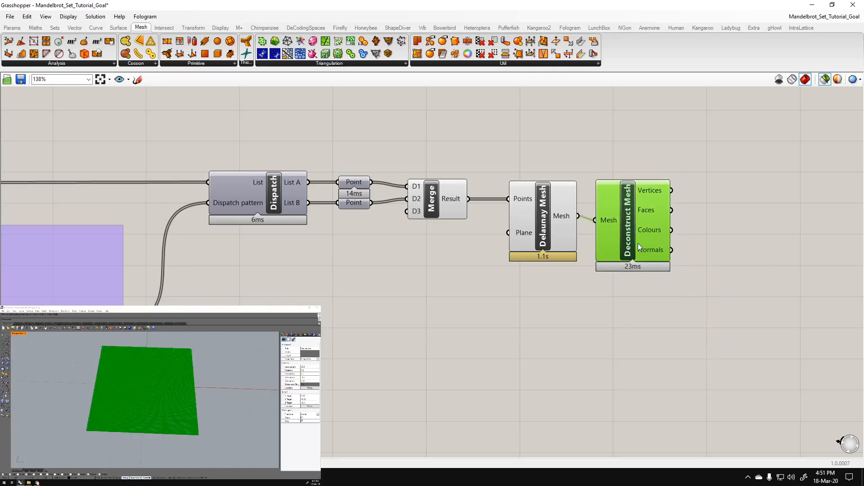
{"action": "left_click", "coordinate": [640, 356]}
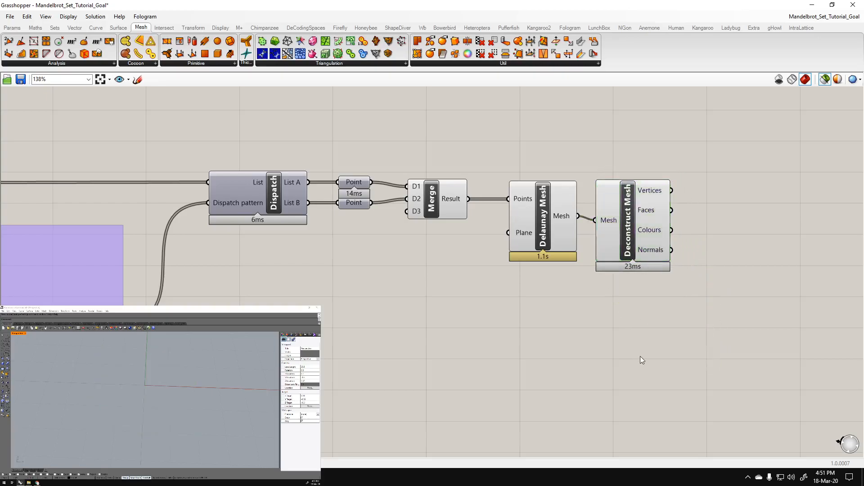
Select the List B Point parameter again and view the Mandelbrot points close up in Rhino.
{"action": "double_click", "coordinate": [452, 334]}
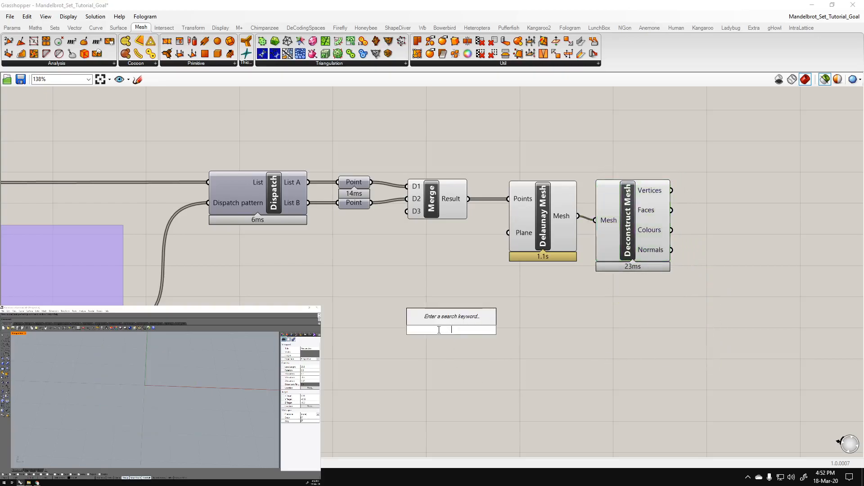
{"action": "left_click", "coordinate": [352, 204]}
{"action": "right_click_drag", "start_coordinate": [145, 388], "coordinate": [156, 392]}
{"action": "scroll", "coordinate": [156, 396], "scroll_direction": "up", "scroll_amount": 3}
{"action": "right_click_drag", "start_coordinate": [337, 284], "coordinate": [466, 313]}
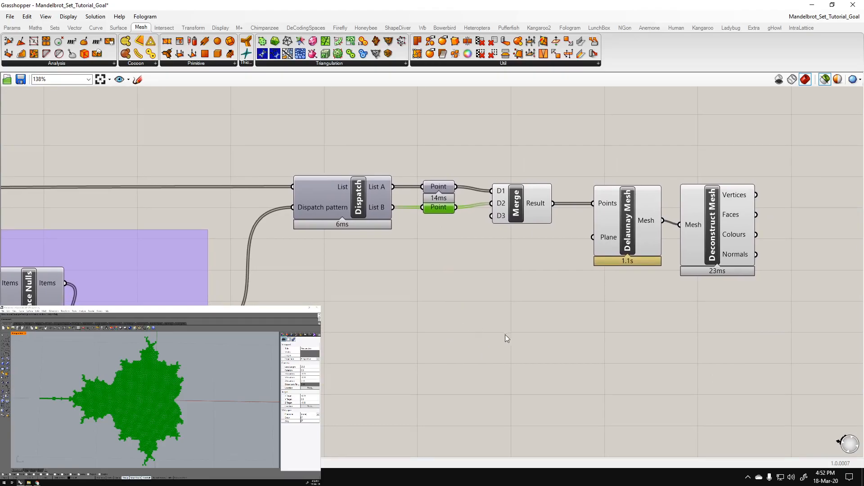
Review the definition between the loop group, the escape test with Larger Than, and the new mesh components.
{"action": "right_click_drag", "start_coordinate": [329, 335], "coordinate": [629, 328]}
{"action": "scroll", "coordinate": [630, 327], "scroll_direction": "down", "scroll_amount": 3}
{"action": "right_click_drag", "start_coordinate": [270, 349], "coordinate": [424, 334]}
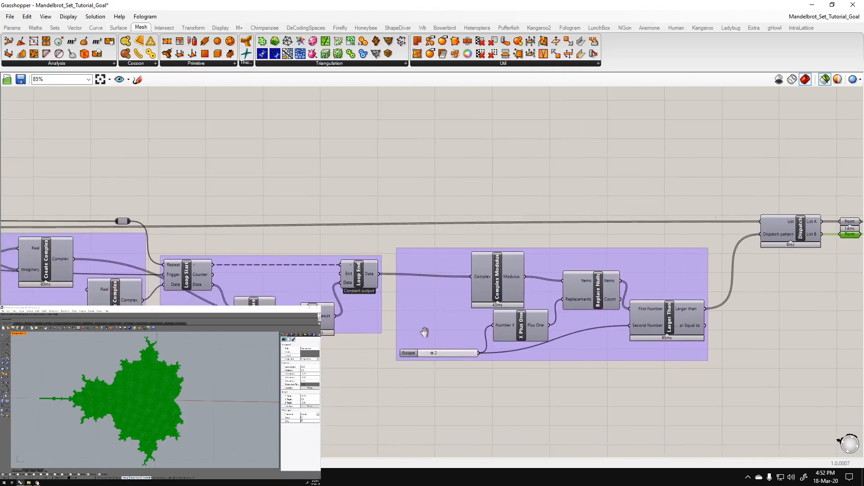
{"action": "right_click_drag", "start_coordinate": [525, 300], "coordinate": [318, 287]}
{"action": "scroll", "coordinate": [320, 273], "scroll_direction": "up", "scroll_amount": 2}
{"action": "right_click_drag", "start_coordinate": [671, 352], "coordinate": [472, 344]}
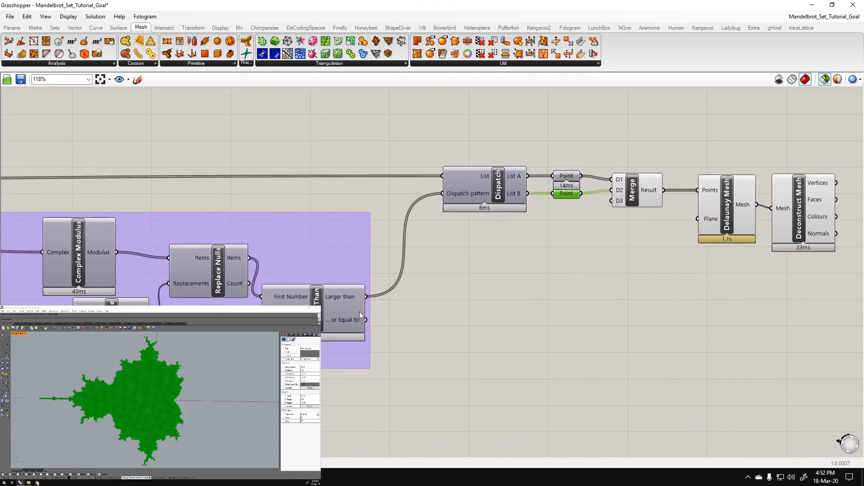
{"action": "right_click_drag", "start_coordinate": [331, 307], "coordinate": [420, 311]}
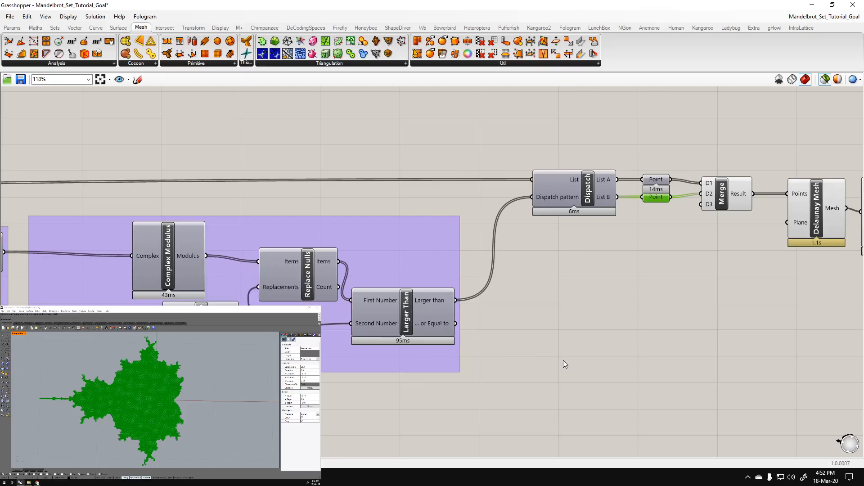
Add a Remap Numbers component below the escape-test group.
{"action": "right_click_drag", "start_coordinate": [563, 360], "coordinate": [535, 350]}
{"action": "double_click", "coordinate": [414, 398]}
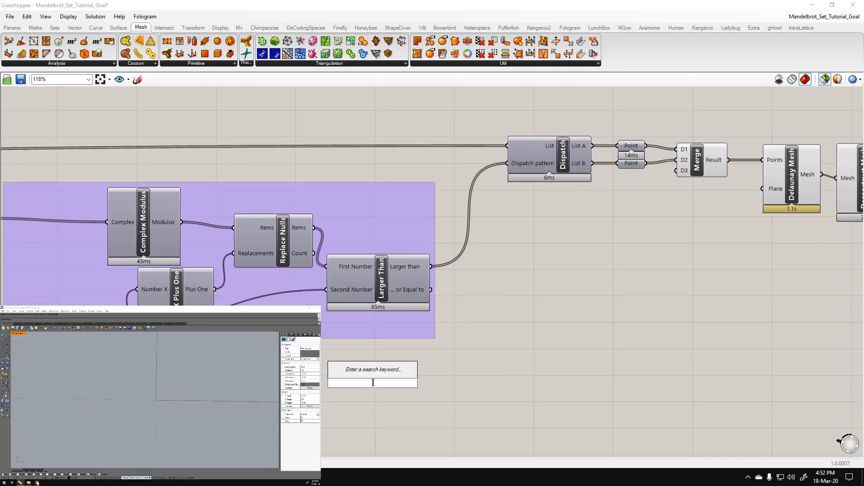
{"action": "type", "text": "remap"}
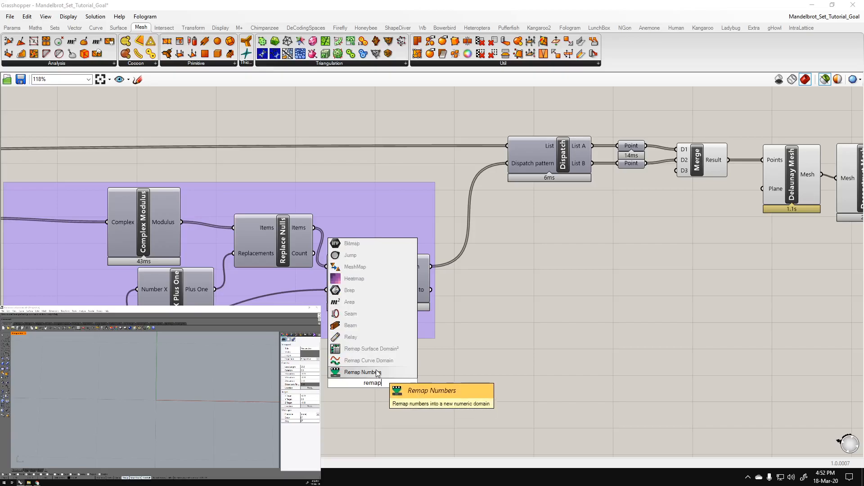
{"action": "key", "text": "Return"}
{"action": "right_click_drag", "start_coordinate": [189, 226], "coordinate": [234, 209]}
{"action": "left_click", "coordinate": [252, 207]}
{"action": "double_click", "coordinate": [252, 207]}
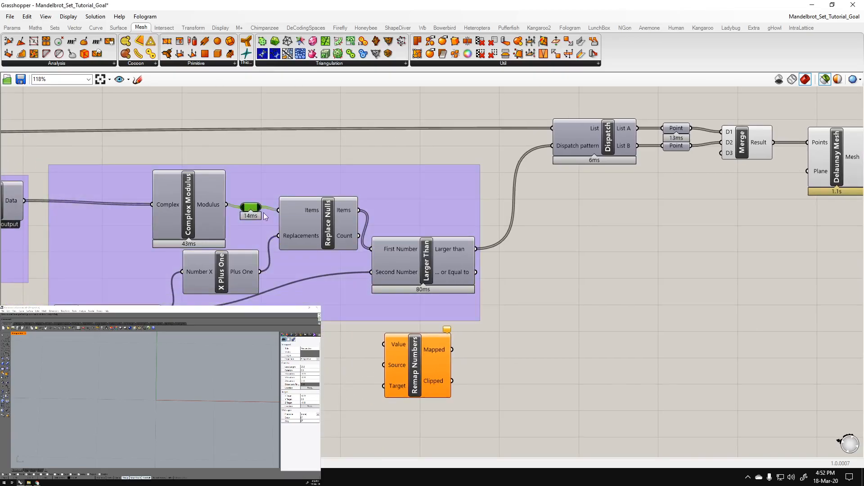
{"action": "left_click_drag", "start_coordinate": [376, 339], "coordinate": [387, 344]}
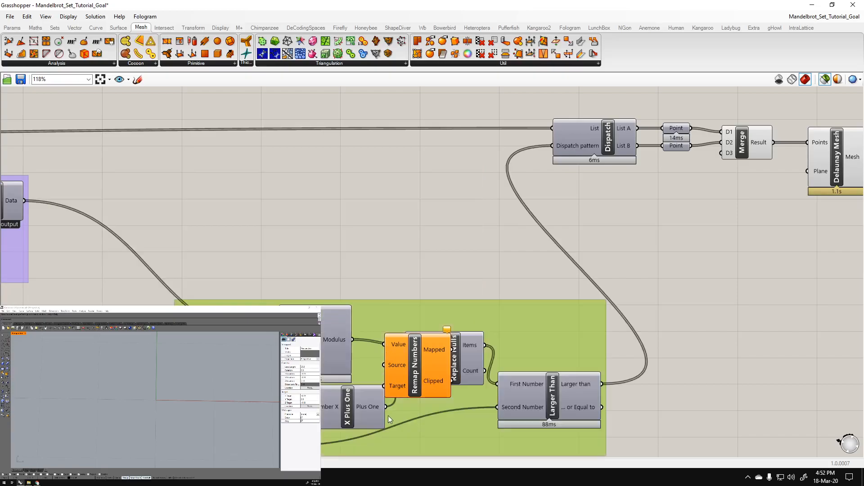
{"action": "key", "text": "ctrl+z"}
{"action": "key", "text": "ctrl+z"}
Insert a relay between Complex Modulus and Replace Nulls, connect it to Remap Numbers' Value, and shift Remap Numbers away from the group.
{"action": "left_click", "coordinate": [251, 206]}
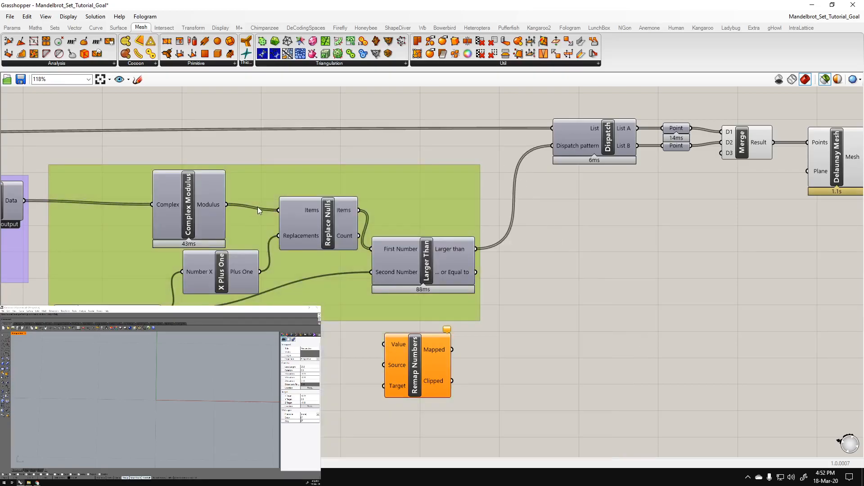
{"action": "double_click", "coordinate": [250, 207]}
{"action": "left_click_drag", "start_coordinate": [261, 206], "coordinate": [384, 344]}
{"action": "left_click_drag", "start_coordinate": [430, 375], "coordinate": [563, 363]}
{"action": "left_click", "coordinate": [614, 328]}
{"action": "right_click_drag", "start_coordinate": [621, 333], "coordinate": [472, 334]}
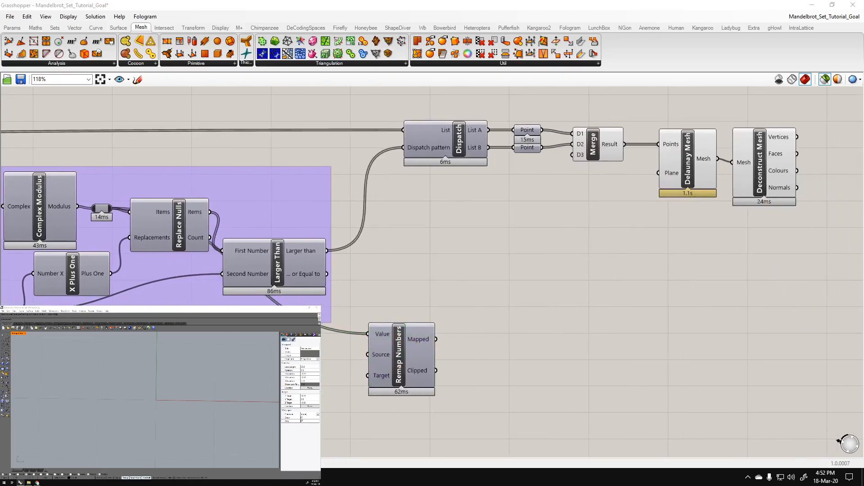
Add a Bounds component fed by a new relay on the Value wire, and arrange it before Remap Numbers.
{"action": "type", "text": "bound"}
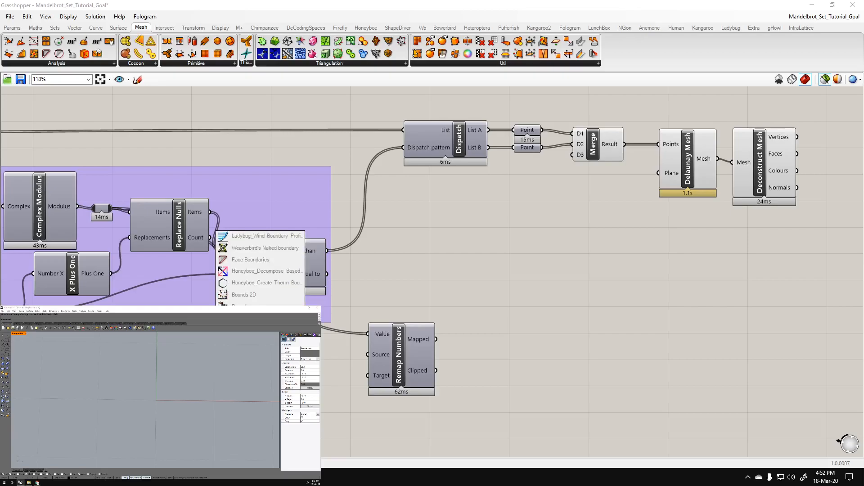
{"action": "left_click", "coordinate": [261, 309]}
{"action": "double_click", "coordinate": [325, 330]}
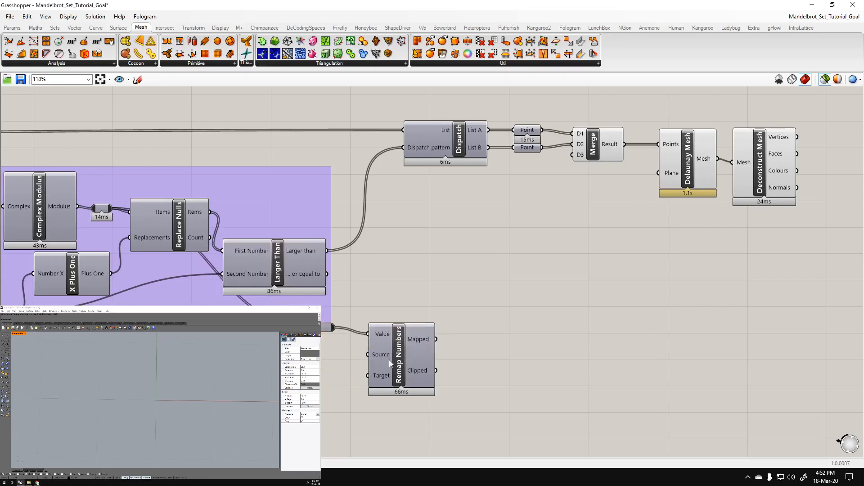
{"action": "left_click_drag", "start_coordinate": [388, 360], "coordinate": [422, 360]}
{"action": "left_click_drag", "start_coordinate": [331, 329], "coordinate": [325, 335]}
{"action": "left_click_drag", "start_coordinate": [288, 378], "coordinate": [363, 384]}
{"action": "left_click_drag", "start_coordinate": [331, 335], "coordinate": [311, 384]}
{"action": "left_click_drag", "start_coordinate": [447, 365], "coordinate": [486, 365]}
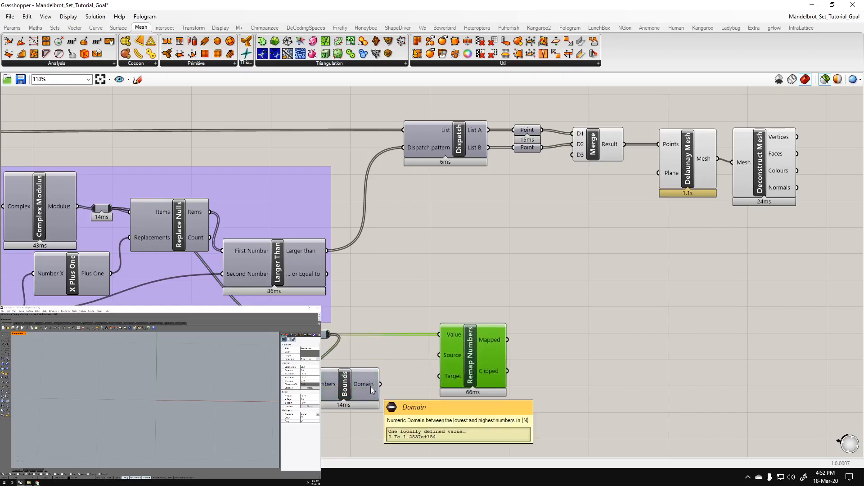
{"action": "left_click_drag", "start_coordinate": [360, 386], "coordinate": [389, 360]}
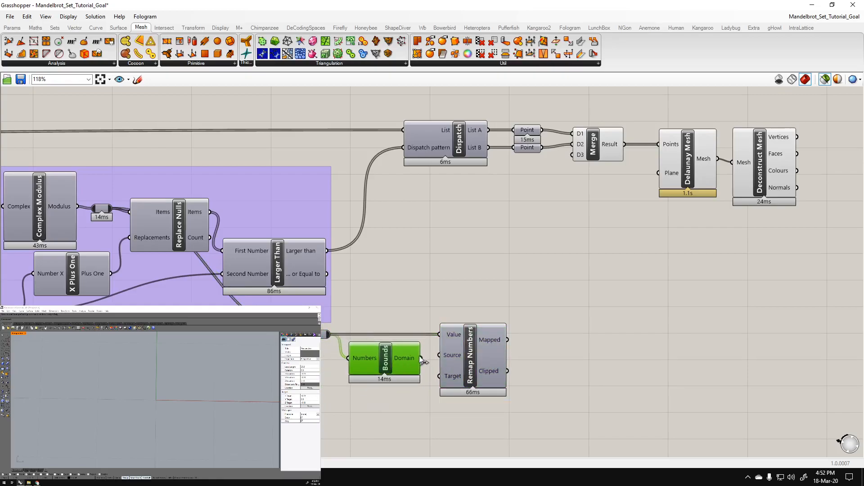
Feed the remap relay from Replace Nulls' Items output, and connect Bounds' Domain to Remap Numbers' Source.
{"action": "right_click_drag", "start_coordinate": [221, 232], "coordinate": [275, 211]}
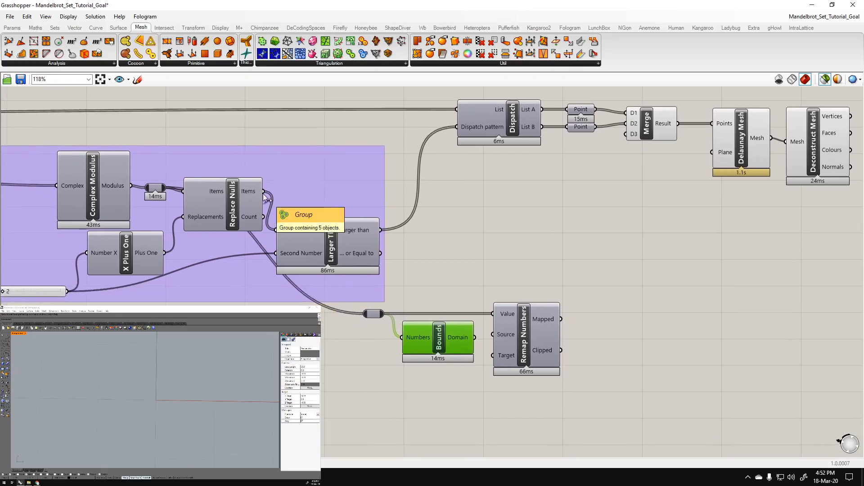
{"action": "left_click_drag", "start_coordinate": [264, 191], "coordinate": [366, 313]}
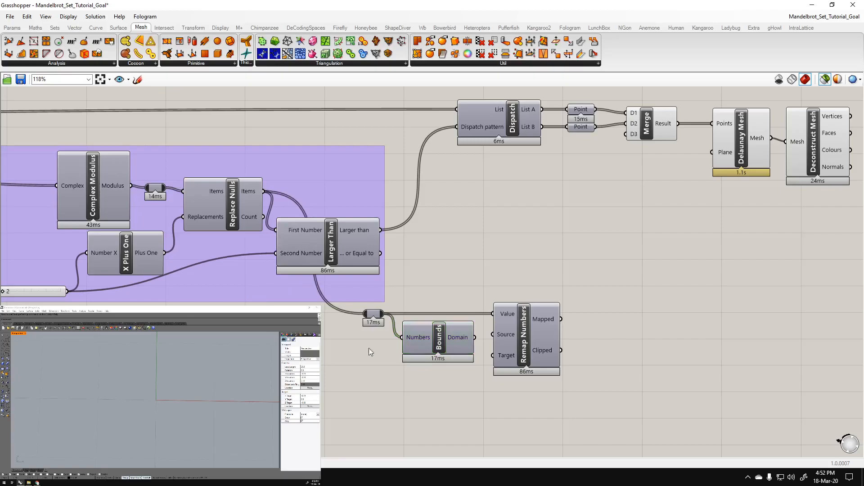
{"action": "mouse_move", "coordinate": [459, 343]}
{"action": "left_click_drag", "start_coordinate": [529, 344], "coordinate": [532, 349]}
{"action": "left_click", "coordinate": [458, 410]}
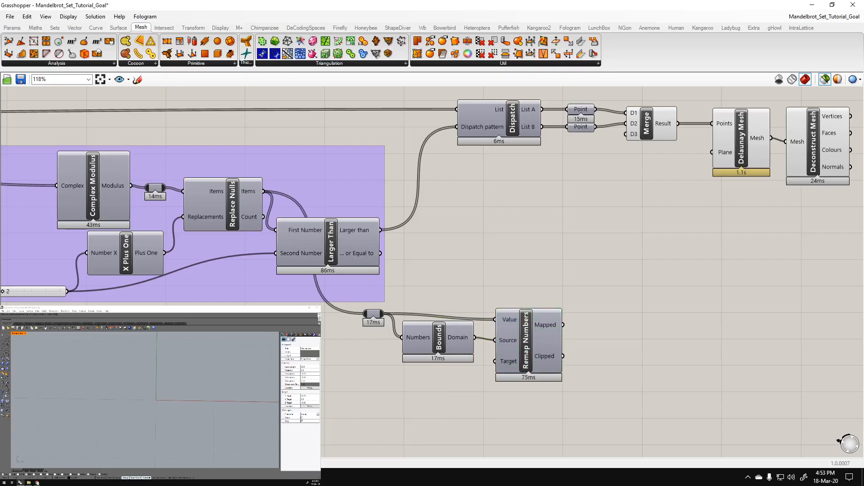
Add a Construct Domain component with a 255 slider as Domain end, and connect its output to Remap Numbers' Target.
{"action": "left_click", "coordinate": [35, 27]}
{"action": "left_click_drag", "start_coordinate": [43, 60], "coordinate": [406, 398]}
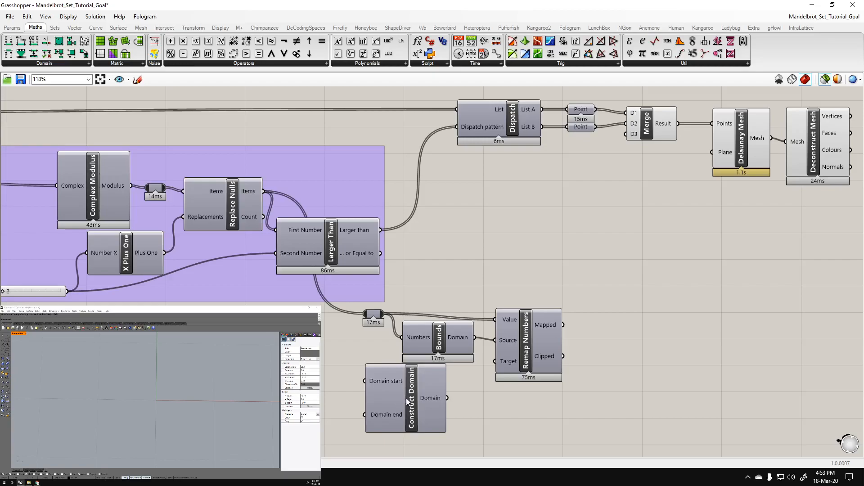
{"action": "left_click", "coordinate": [448, 417]}
{"action": "right_click_drag", "start_coordinate": [446, 417], "coordinate": [444, 374]}
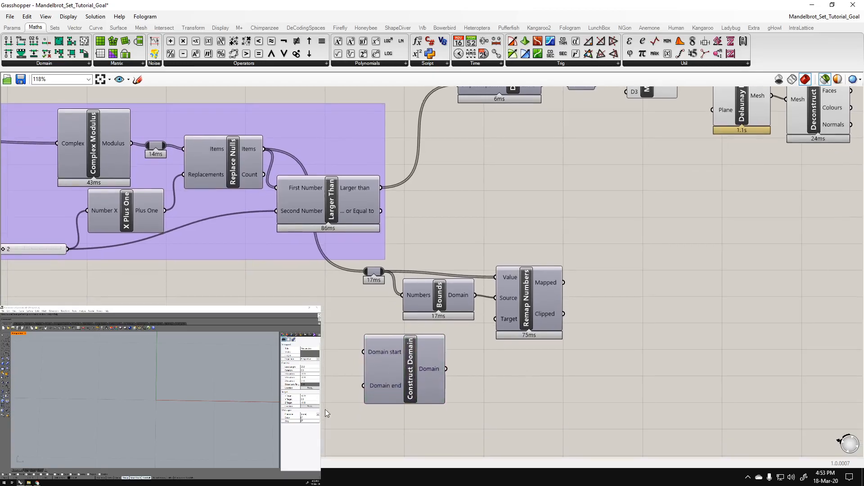
{"action": "right_click", "coordinate": [379, 393]}
{"action": "key", "text": "Escape"}
{"action": "left_click_drag", "start_coordinate": [315, 392], "coordinate": [365, 386]}
{"action": "left_click_drag", "start_coordinate": [445, 369], "coordinate": [496, 319]}
Check the Mapped values, then rewire the 255 slider to Domain start and keep Construct Domain connected to Remap Numbers' Target.
{"action": "right_click_drag", "start_coordinate": [643, 285], "coordinate": [537, 362]}
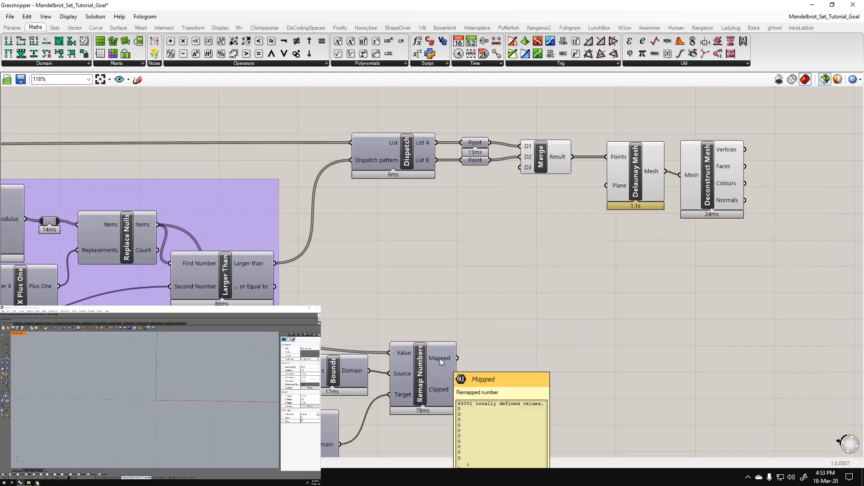
{"action": "right_click_drag", "start_coordinate": [439, 359], "coordinate": [431, 300]}
{"action": "mouse_move", "coordinate": [431, 301]}
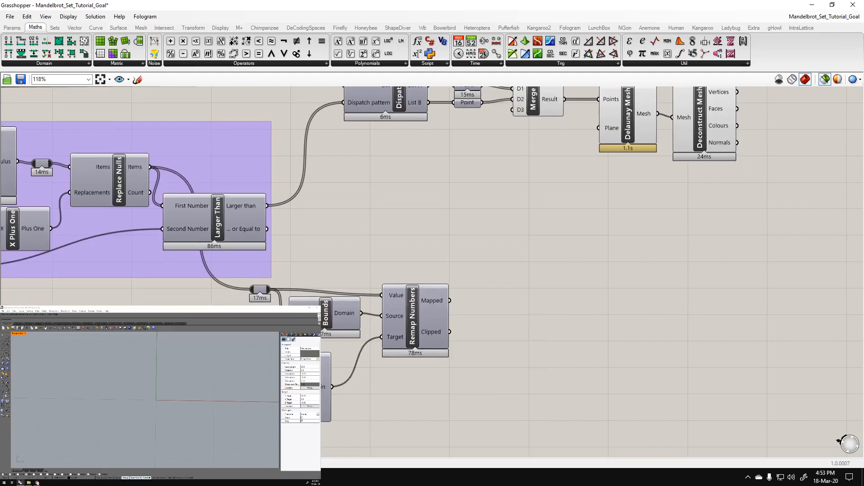
{"action": "key", "text": "ctrl+z"}
{"action": "left_click_drag", "start_coordinate": [333, 386], "coordinate": [381, 337]}
Add a Colour RGB component after Remap Numbers and connect the Mapped output to its Red input.
{"action": "scroll", "coordinate": [473, 249], "scroll_direction": "down", "scroll_amount": 2}
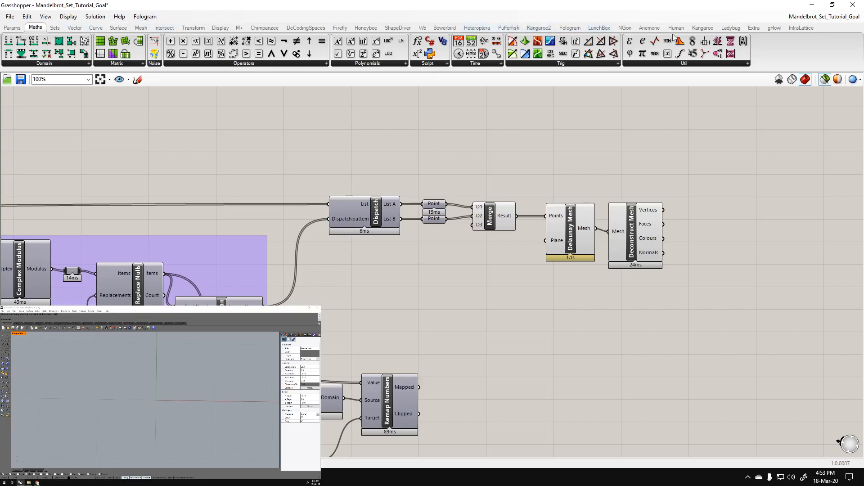
{"action": "left_click", "coordinate": [221, 28]}
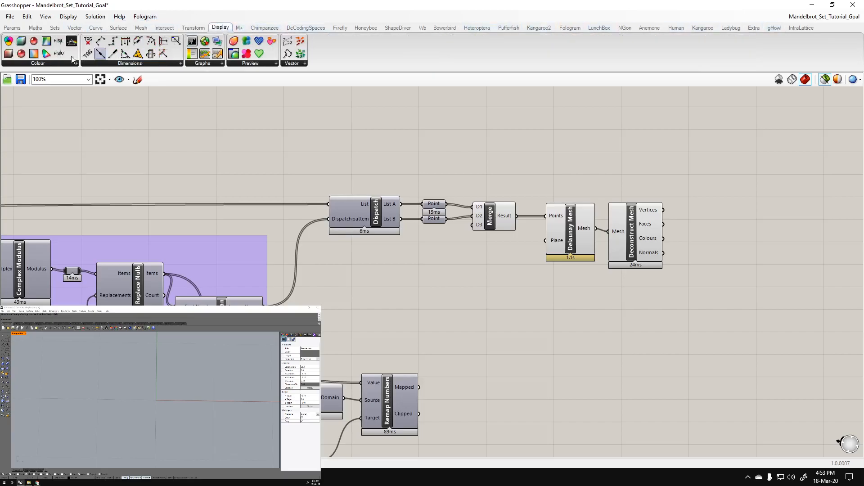
{"action": "left_click", "coordinate": [39, 64]}
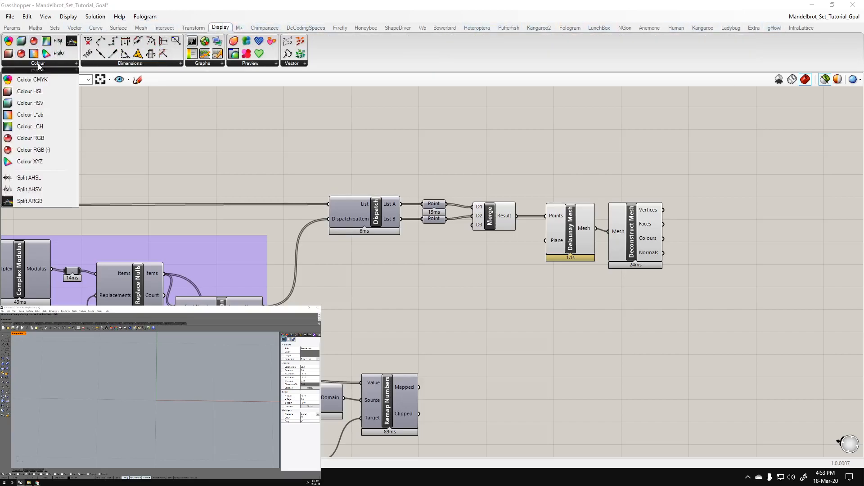
{"action": "left_click", "coordinate": [44, 141]}
{"action": "left_click", "coordinate": [489, 419]}
{"action": "right_click_drag", "start_coordinate": [456, 399], "coordinate": [459, 329]}
{"action": "scroll", "coordinate": [408, 369], "scroll_direction": "up", "scroll_amount": 1}
{"action": "left_click_drag", "start_coordinate": [424, 309], "coordinate": [518, 287]}
{"action": "left_click", "coordinate": [625, 225]}
Add a Construct Mesh component after Deconstruct Mesh and connect the Vertices output to its Vertices input.
{"action": "right_click_drag", "start_coordinate": [625, 225], "coordinate": [581, 292]}
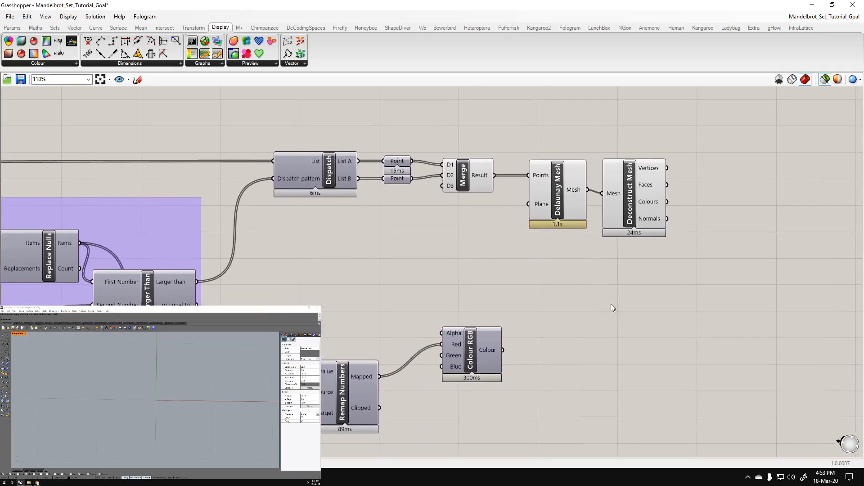
{"action": "right_click_drag", "start_coordinate": [623, 330], "coordinate": [488, 321]}
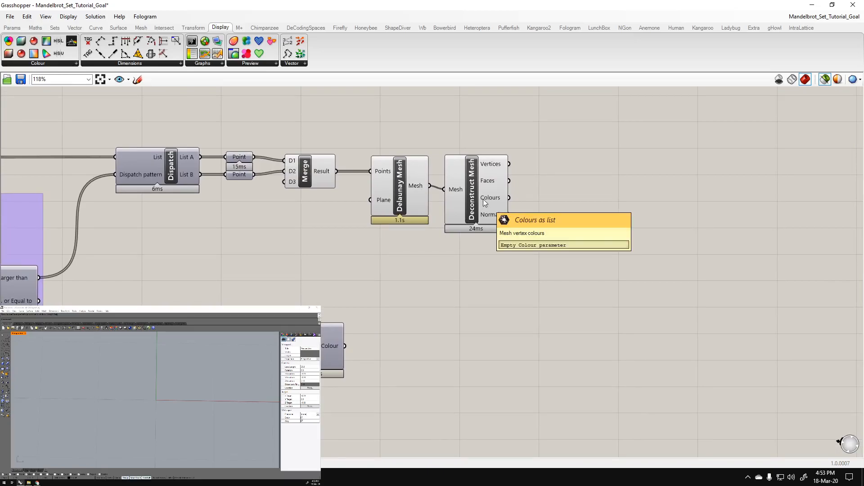
{"action": "left_click", "coordinate": [140, 29]}
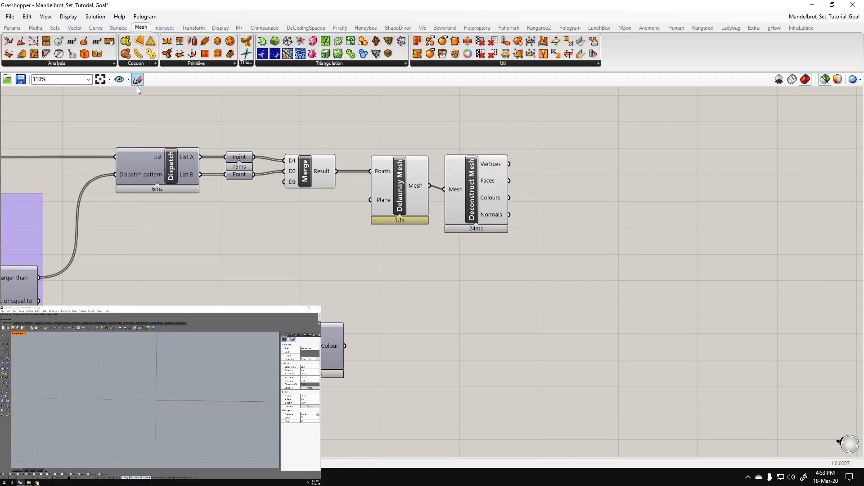
{"action": "left_click_drag", "start_coordinate": [169, 45], "coordinate": [641, 302]}
{"action": "left_click_drag", "start_coordinate": [541, 187], "coordinate": [612, 275]}
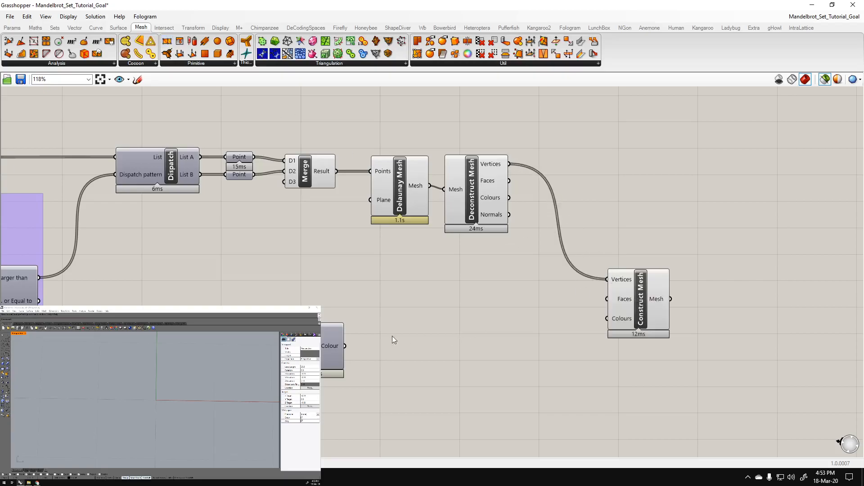
Connect Colour RGB's output to Construct Mesh's Colours, and Deconstruct Mesh's Faces to its Faces input.
{"action": "left_click_drag", "start_coordinate": [342, 345], "coordinate": [431, 327]}
{"action": "right_click_drag", "start_coordinate": [388, 410], "coordinate": [544, 309]}
{"action": "right_click_drag", "start_coordinate": [363, 194], "coordinate": [365, 226]}
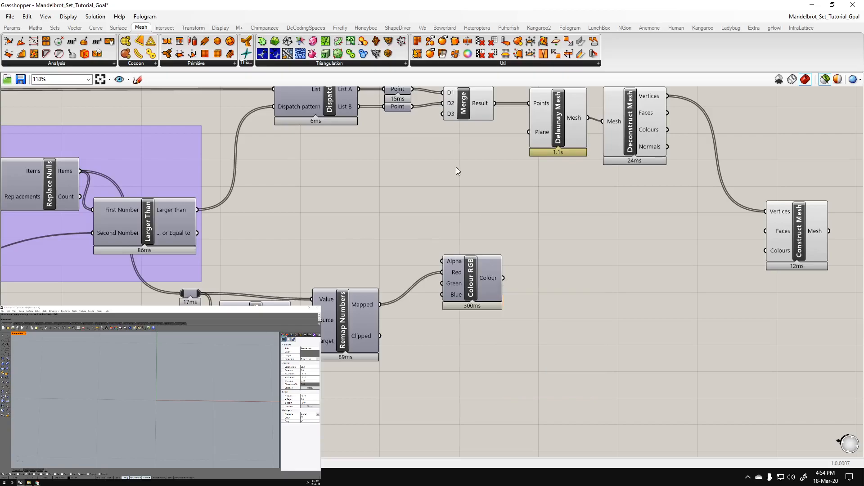
{"action": "right_click_drag", "start_coordinate": [456, 167], "coordinate": [441, 204]}
{"action": "mouse_move", "coordinate": [336, 146]}
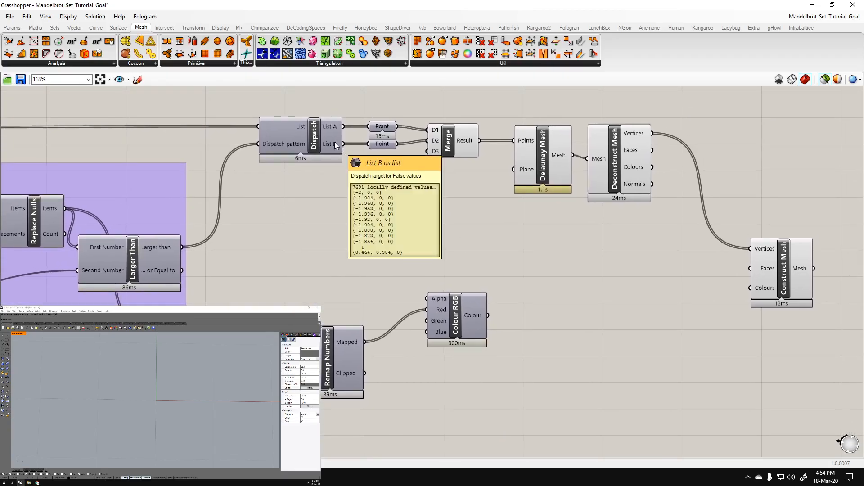
{"action": "left_click_drag", "start_coordinate": [488, 315], "coordinate": [750, 288]}
{"action": "left_click_drag", "start_coordinate": [651, 151], "coordinate": [790, 263]}
Select Construct Mesh and examine the coloured mesh in the Rhino viewport.
{"action": "right_click_drag", "start_coordinate": [676, 335], "coordinate": [595, 332]}
{"action": "scroll", "coordinate": [103, 388], "scroll_direction": "down", "scroll_amount": 8}
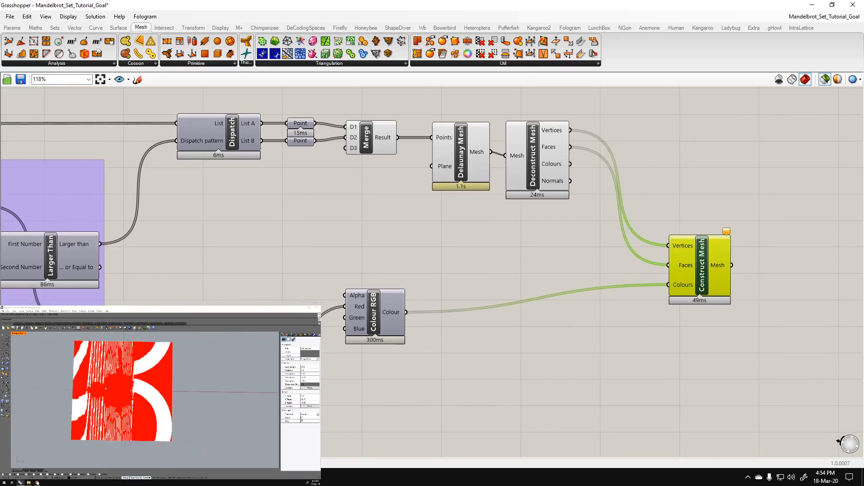
{"action": "scroll", "coordinate": [106, 388], "scroll_direction": "up", "scroll_amount": 5}
{"action": "scroll", "coordinate": [106, 389], "scroll_direction": "down", "scroll_amount": 3}
{"action": "right_click_drag", "start_coordinate": [130, 391], "coordinate": [148, 400], "text": "shift"}
{"action": "left_click", "coordinate": [697, 372]}
{"action": "left_click", "coordinate": [691, 265]}
{"action": "left_click", "coordinate": [537, 360]}
{"action": "left_click", "coordinate": [708, 261]}
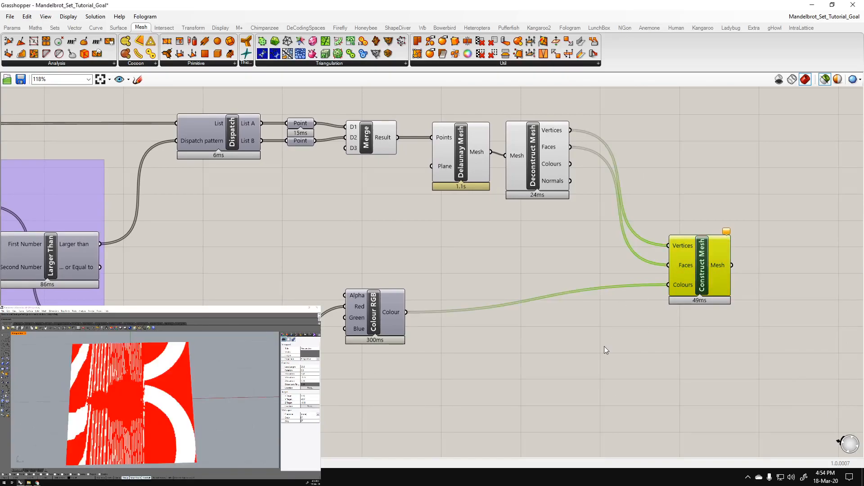
Disconnect Colour RGB from Construct Mesh's Colours and trace the remapped values back to Replace Nulls and Complex Modulus.
{"action": "left_click_drag", "start_coordinate": [666, 285], "coordinate": [406, 312], "text": "ctrl"}
{"action": "right_click_drag", "start_coordinate": [376, 337], "coordinate": [484, 309]}
{"action": "left_click", "coordinate": [484, 310]}
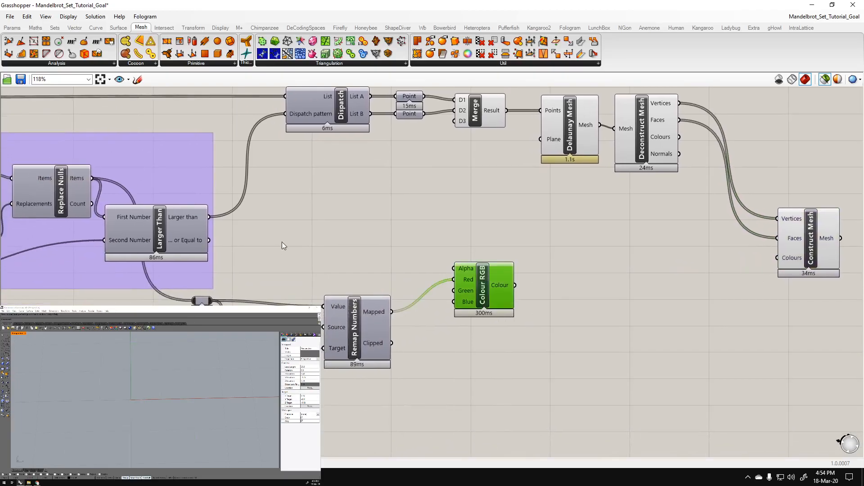
{"action": "right_click_drag", "start_coordinate": [280, 245], "coordinate": [343, 293]}
{"action": "right_click_drag", "start_coordinate": [404, 287], "coordinate": [591, 260]}
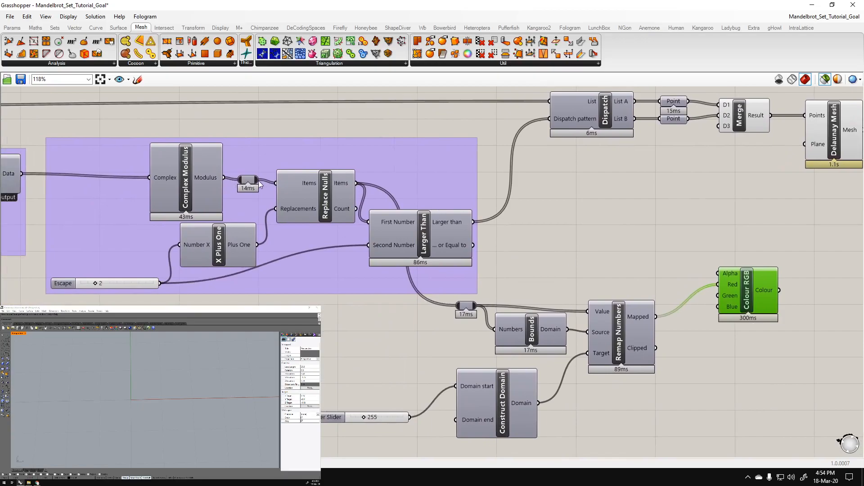
Feed the remap relay from the relay after Complex Modulus, and reconnect Colour RGB to Construct Mesh's Colours.
{"action": "right_click_drag", "start_coordinate": [756, 257], "coordinate": [366, 284]}
{"action": "left_click_drag", "start_coordinate": [390, 317], "coordinate": [652, 290]}
{"action": "left_click", "coordinate": [531, 335]}
{"action": "right_click_drag", "start_coordinate": [429, 351], "coordinate": [750, 322]}
{"action": "mouse_move", "coordinate": [666, 283]}
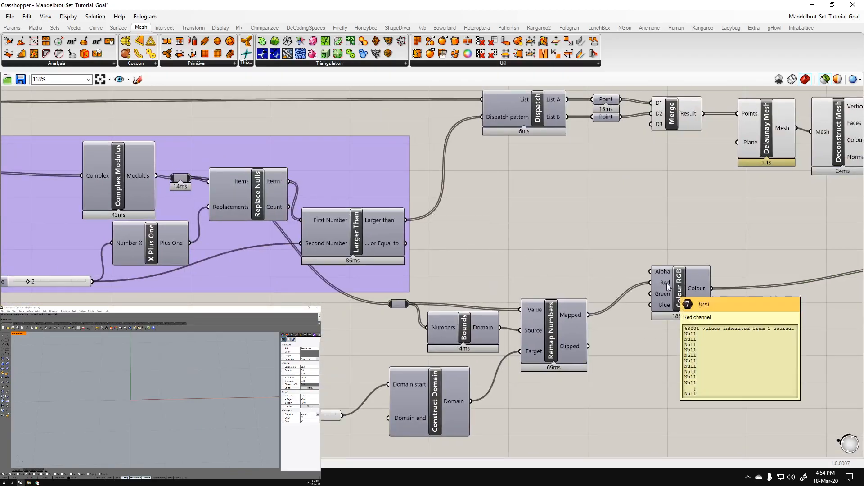
Delete the Construct Domain component feeding Remap Numbers' Target and the Colour RGB component after it.
{"action": "right_click_drag", "start_coordinate": [722, 290], "coordinate": [587, 310]}
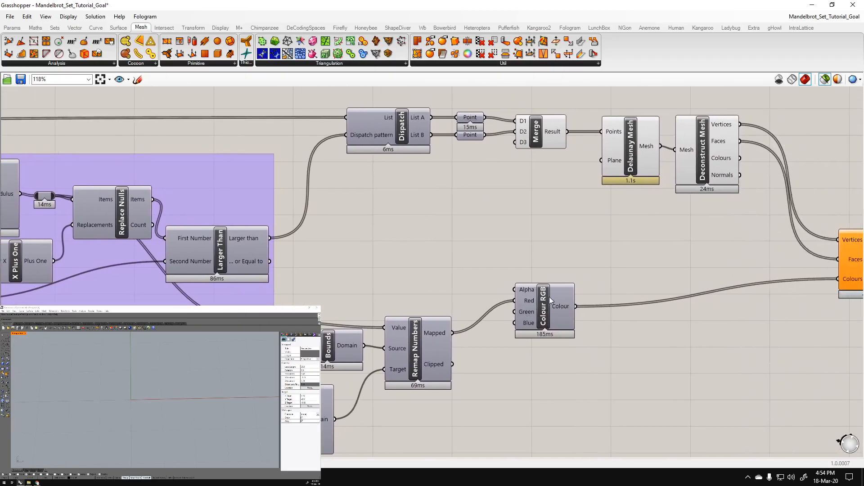
{"action": "right_click_drag", "start_coordinate": [231, 178], "coordinate": [299, 106]}
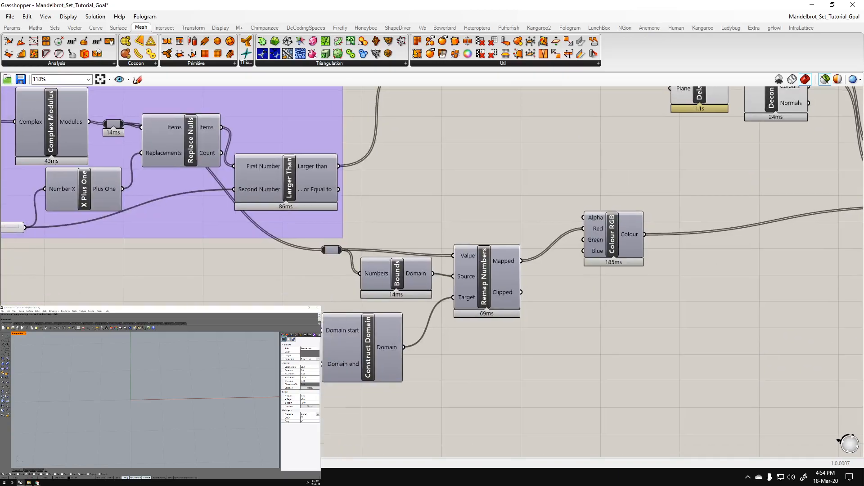
{"action": "left_click", "coordinate": [384, 379]}
{"action": "key", "text": "Delete"}
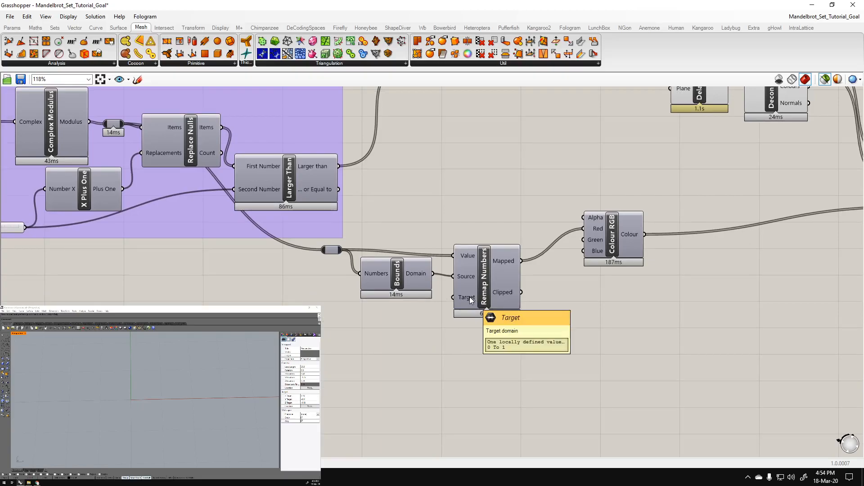
{"action": "left_click", "coordinate": [615, 250]}
{"action": "right_click_drag", "start_coordinate": [650, 290], "coordinate": [447, 313]}
{"action": "key", "text": "Delete"}
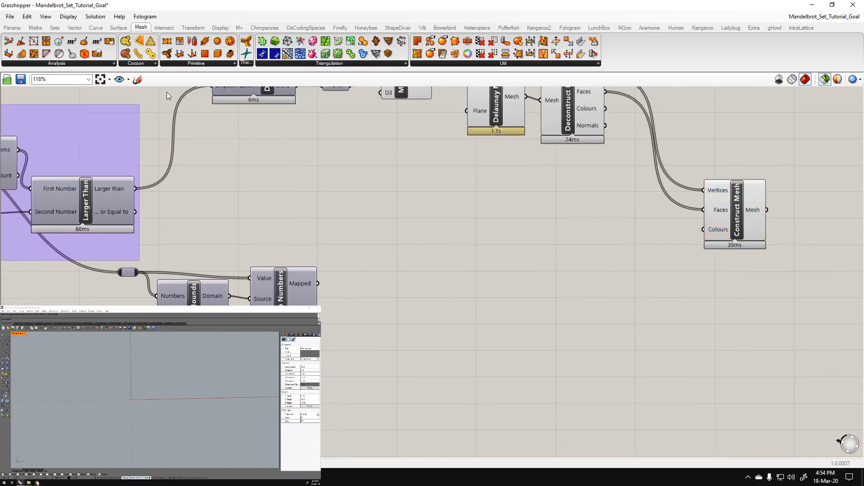
Add a Colour HSL component, feeding Remap Numbers' Mapped into Hue and its Colour into Construct Mesh's Colours, and preview the mesh.
{"action": "left_click", "coordinate": [221, 28]}
{"action": "left_click", "coordinate": [65, 64]}
{"action": "left_click_drag", "start_coordinate": [29, 91], "coordinate": [436, 336]}
{"action": "left_click_drag", "start_coordinate": [318, 283], "coordinate": [428, 290]}
{"action": "left_click", "coordinate": [516, 310]}
{"action": "left_click_drag", "start_coordinate": [481, 284], "coordinate": [701, 230]}
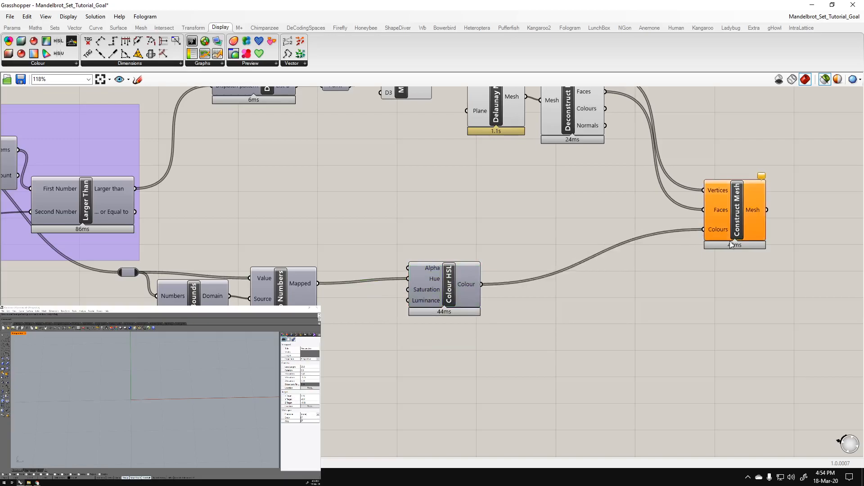
{"action": "left_click", "coordinate": [729, 217]}
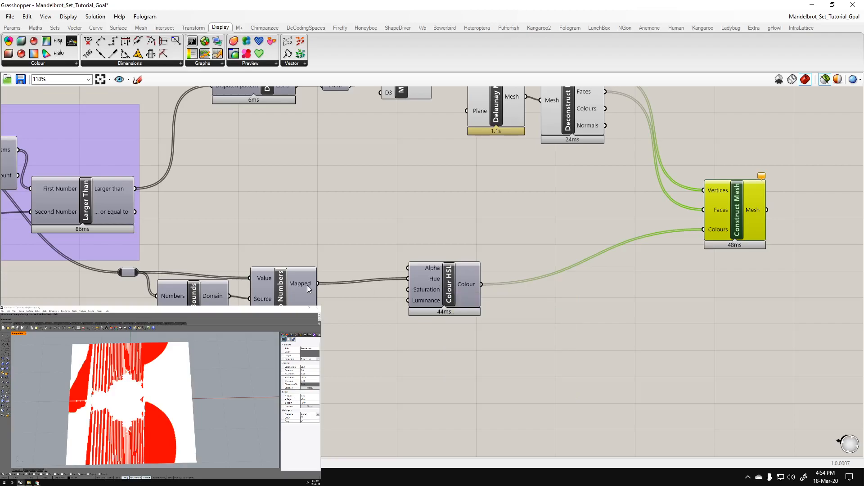
Feed the remap relay from Replace Nulls' Items output and deselect Construct Mesh.
{"action": "right_click_drag", "start_coordinate": [355, 292], "coordinate": [618, 324]}
{"action": "left_click_drag", "start_coordinate": [280, 182], "coordinate": [382, 306]}
{"action": "right_click_drag", "start_coordinate": [704, 375], "coordinate": [599, 371]}
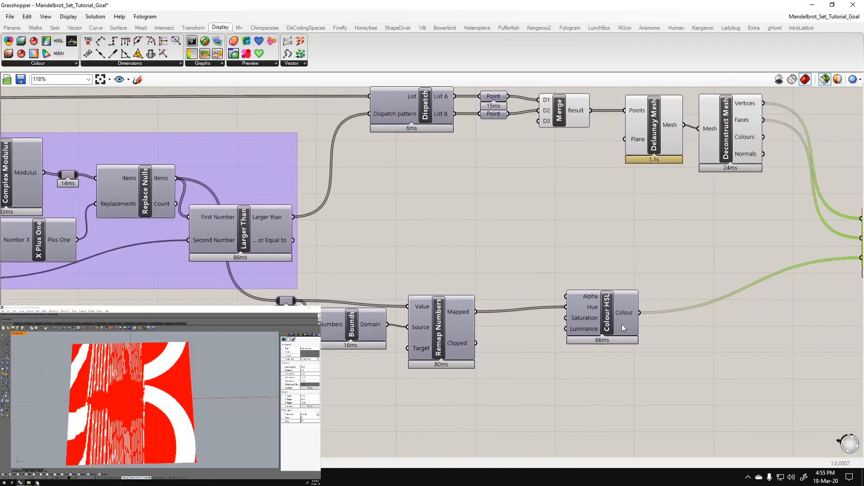
{"action": "right_click_drag", "start_coordinate": [704, 314], "coordinate": [573, 331]}
{"action": "left_click", "coordinate": [573, 329]}
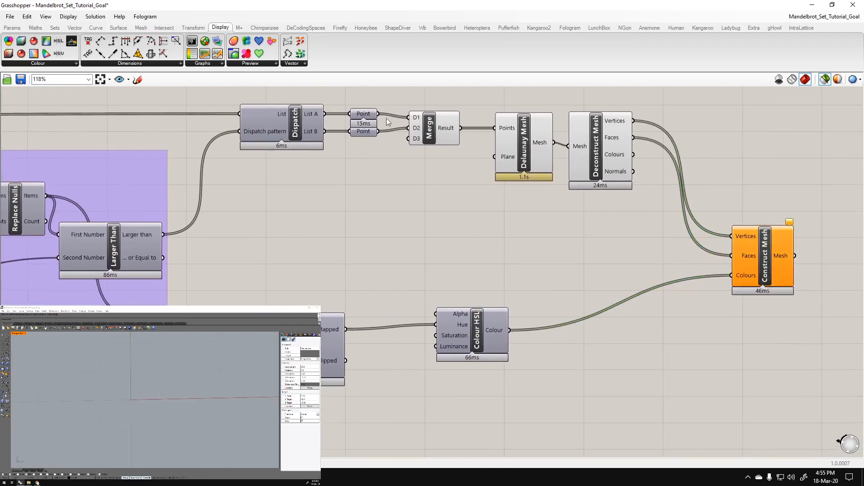
Switch to the Mandelbrot_Set definition and examine its mesh and colour groups and the coloured mesh in the Rhino viewport.
{"action": "scroll", "coordinate": [371, 239], "scroll_direction": "down", "scroll_amount": 3}
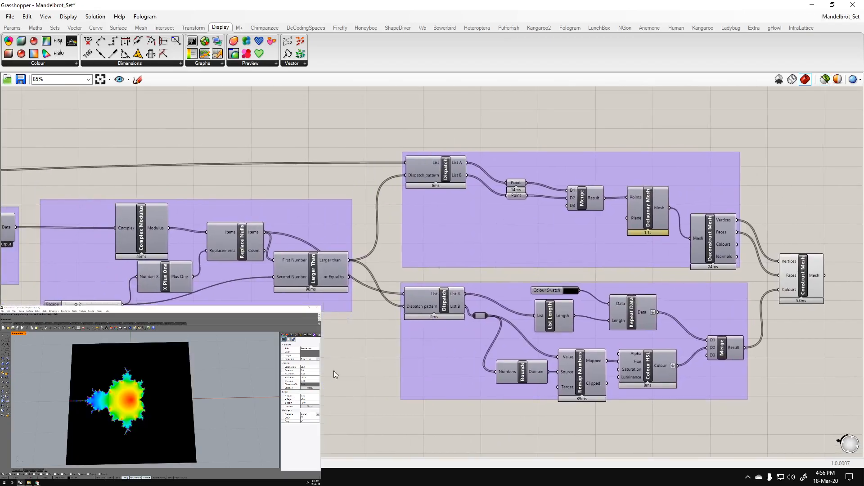
{"action": "right_click_drag", "start_coordinate": [515, 336], "coordinate": [411, 339]}
{"action": "right_click_drag", "start_coordinate": [630, 277], "coordinate": [579, 291]}
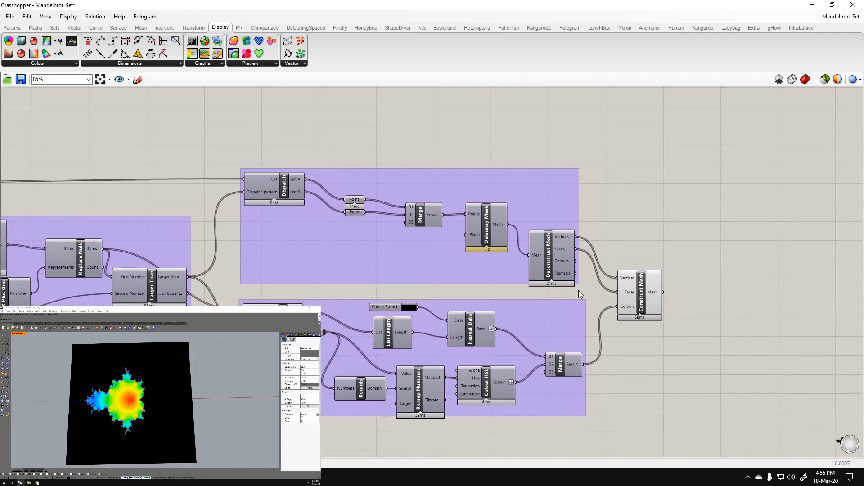
{"action": "scroll", "coordinate": [579, 290], "scroll_direction": "up", "scroll_amount": 3}
{"action": "right_click_drag", "start_coordinate": [301, 295], "coordinate": [422, 284]}
{"action": "right_click_drag", "start_coordinate": [454, 226], "coordinate": [346, 206]}
{"action": "scroll", "coordinate": [346, 206], "scroll_direction": "down", "scroll_amount": 2}
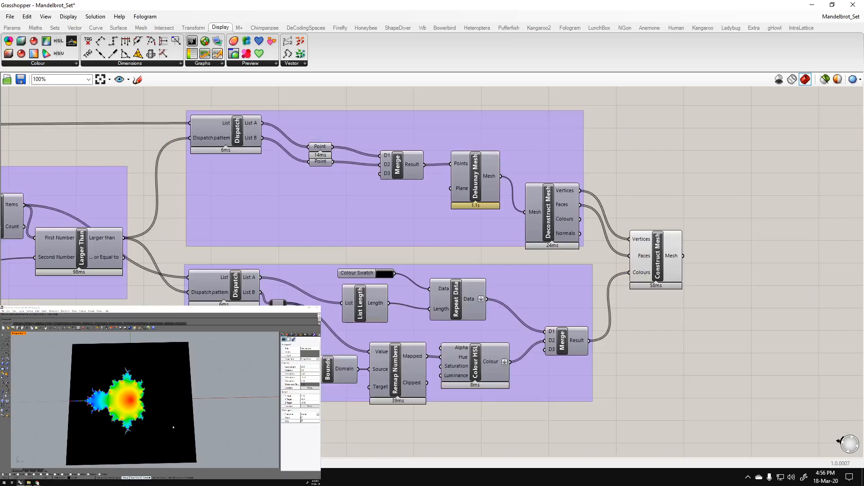
{"action": "right_click_drag", "start_coordinate": [165, 417], "coordinate": [157, 399]}
{"action": "scroll", "coordinate": [158, 399], "scroll_direction": "down", "scroll_amount": 4}
{"action": "scroll", "coordinate": [157, 399], "scroll_direction": "up", "scroll_amount": 5}
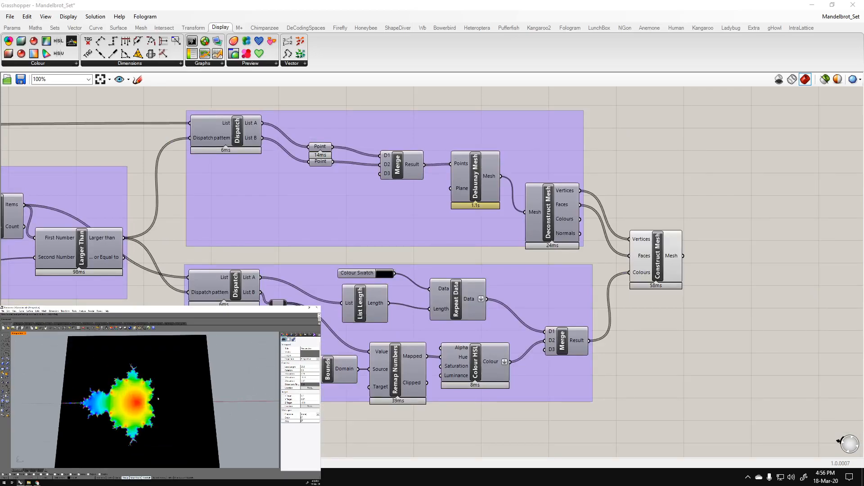
Select the Dispatch component in the mesh group and restrict the geometry preview to selected components only.
{"action": "right_click_drag", "start_coordinate": [372, 255], "coordinate": [474, 276]}
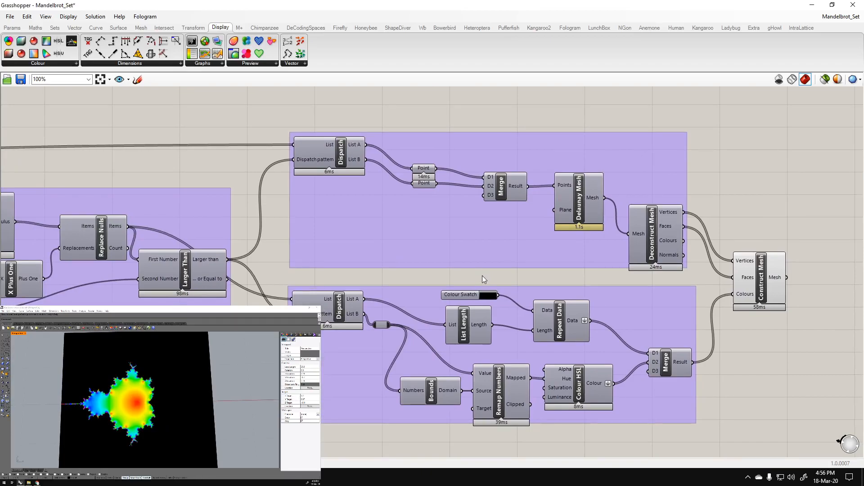
{"action": "right_click_drag", "start_coordinate": [483, 279], "coordinate": [551, 290]}
{"action": "left_click", "coordinate": [398, 161]}
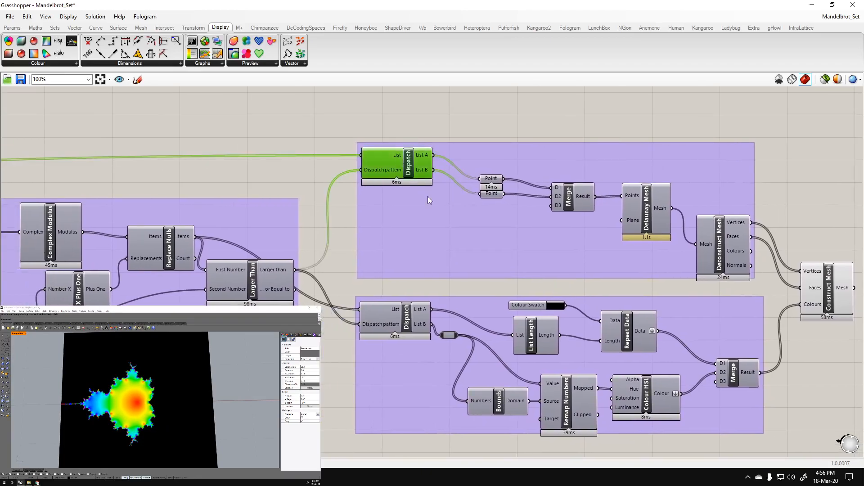
{"action": "right_click_drag", "start_coordinate": [424, 193], "coordinate": [310, 183]}
{"action": "left_click", "coordinate": [825, 79]}
{"action": "left_click", "coordinate": [801, 166]}
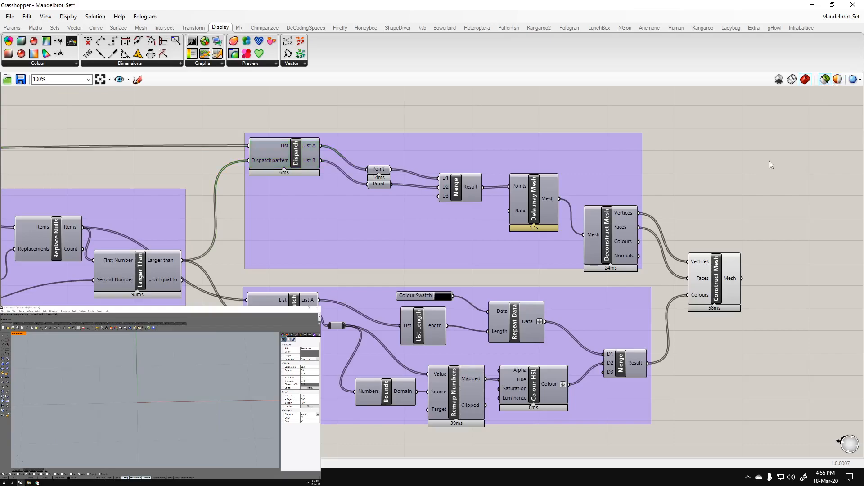
Preview the two Point parameters and the Delaunay Mesh one after another in the mesh group.
{"action": "left_click", "coordinate": [383, 170]}
{"action": "left_click", "coordinate": [382, 184]}
{"action": "left_click", "coordinate": [382, 169]}
{"action": "left_click", "coordinate": [381, 184]}
{"action": "left_click", "coordinate": [533, 194]}
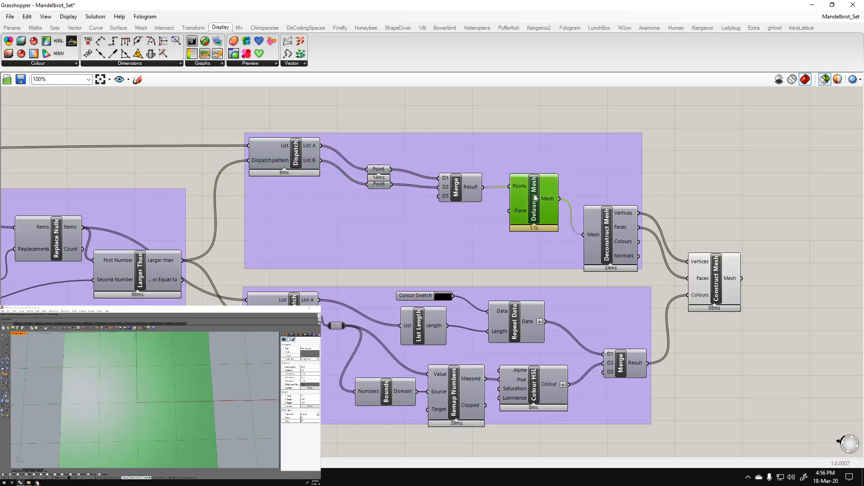
{"action": "left_click", "coordinate": [619, 249]}
Examine the colour group's Colour Swatch and the wiring between the Larger Than test and Construct Mesh.
{"action": "right_click_drag", "start_coordinate": [214, 357], "coordinate": [428, 320]}
{"action": "left_click", "coordinate": [504, 278]}
{"action": "right_click_drag", "start_coordinate": [378, 349], "coordinate": [278, 377]}
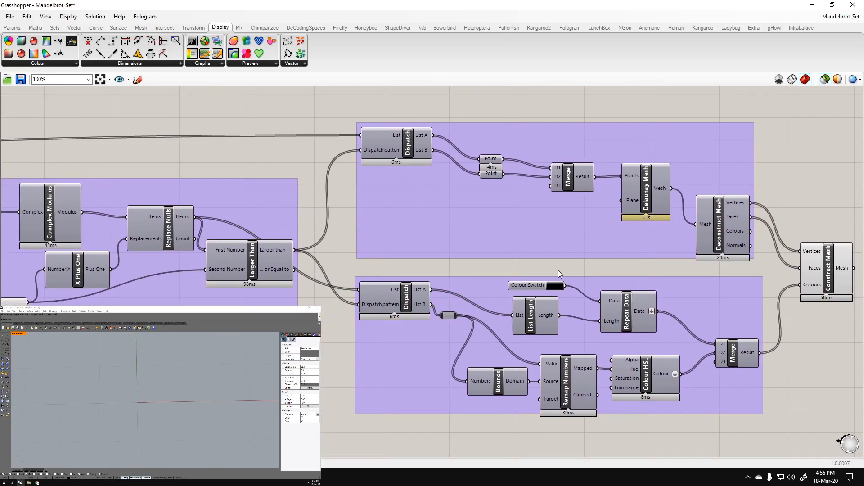
{"action": "left_click", "coordinate": [534, 286]}
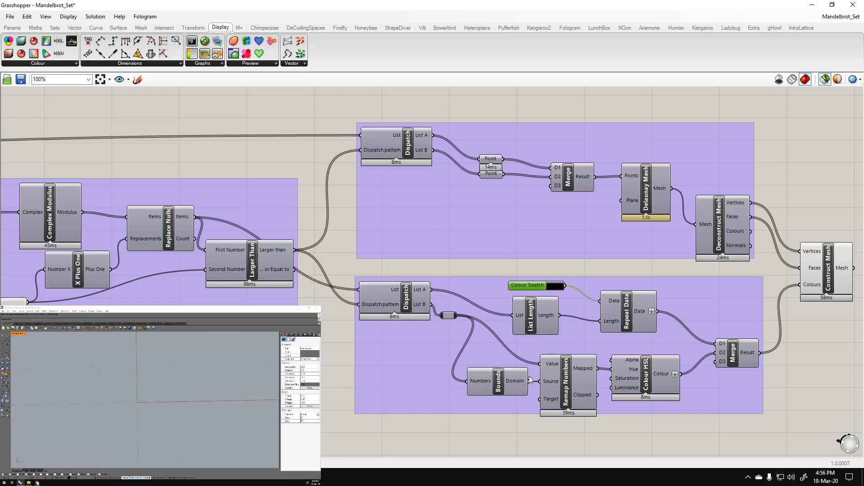
{"action": "right_click_drag", "start_coordinate": [287, 338], "coordinate": [370, 332]}
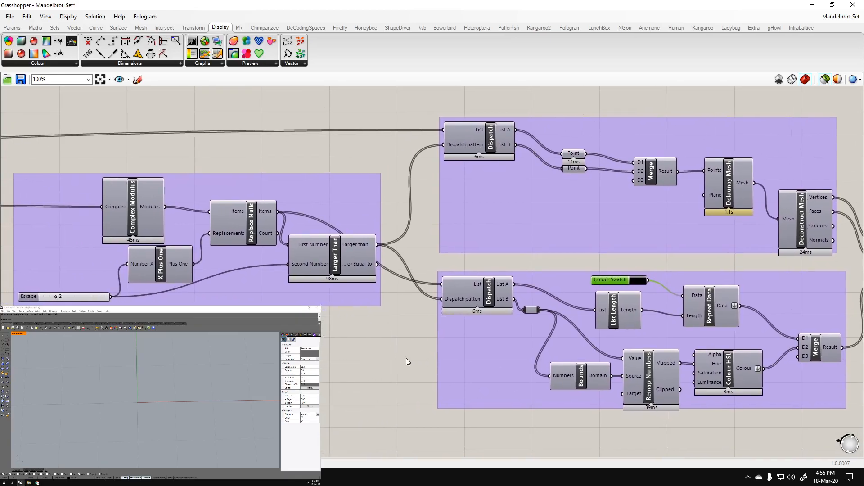
{"action": "right_click_drag", "start_coordinate": [513, 361], "coordinate": [359, 363]}
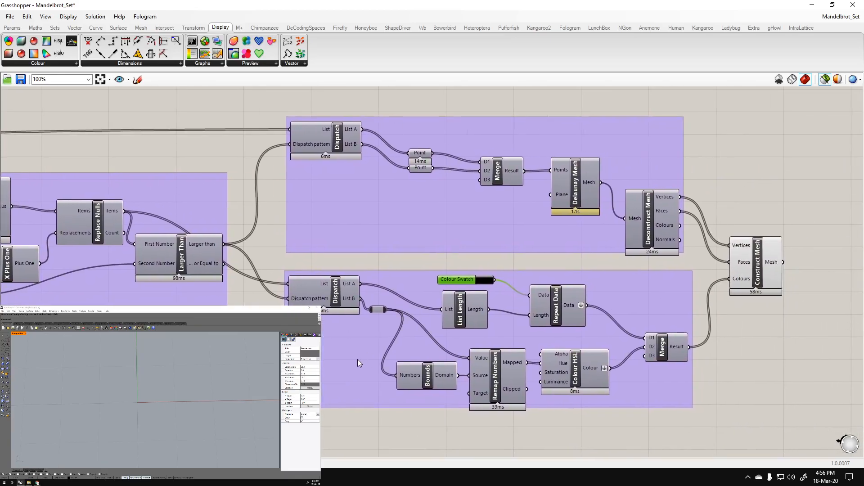
{"action": "right_click_drag", "start_coordinate": [170, 274], "coordinate": [247, 280]}
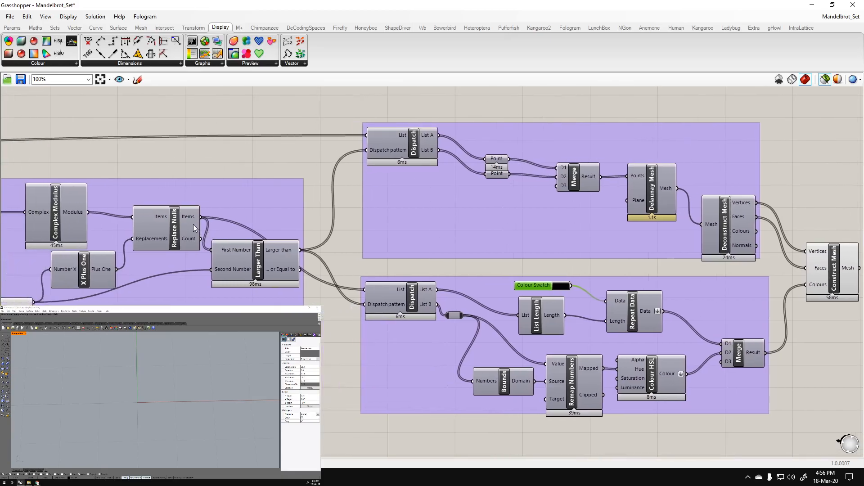
Inspect Replace Nulls' Items values, the colour group's Dispatch, and the List Length and Colour Swatch components it relates to.
{"action": "mouse_move", "coordinate": [189, 218]}
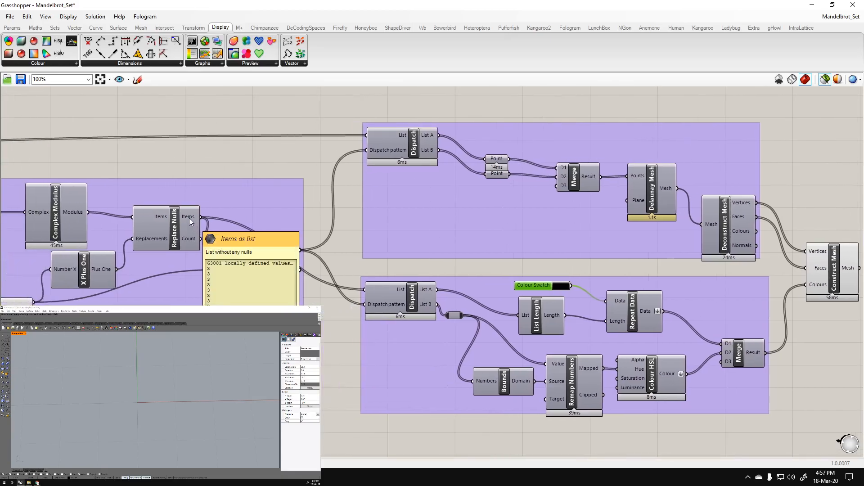
{"action": "left_click", "coordinate": [398, 299]}
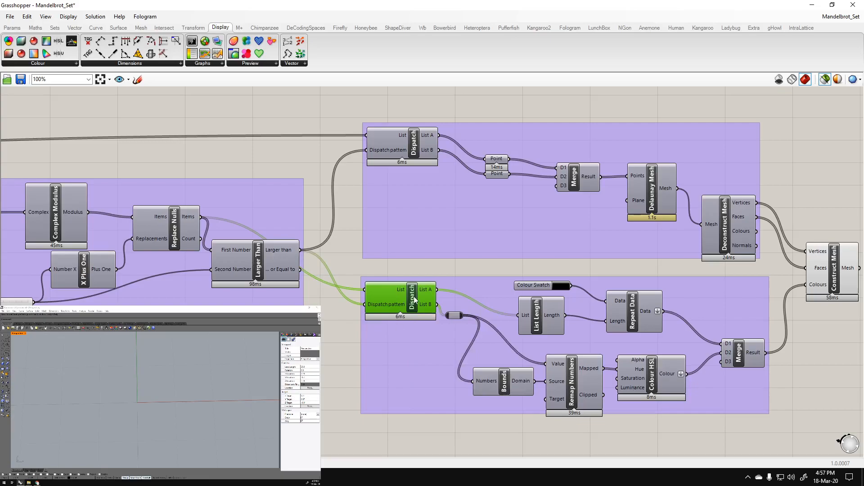
{"action": "mouse_move", "coordinate": [187, 217]}
{"action": "right_click_drag", "start_coordinate": [544, 320], "coordinate": [427, 312]}
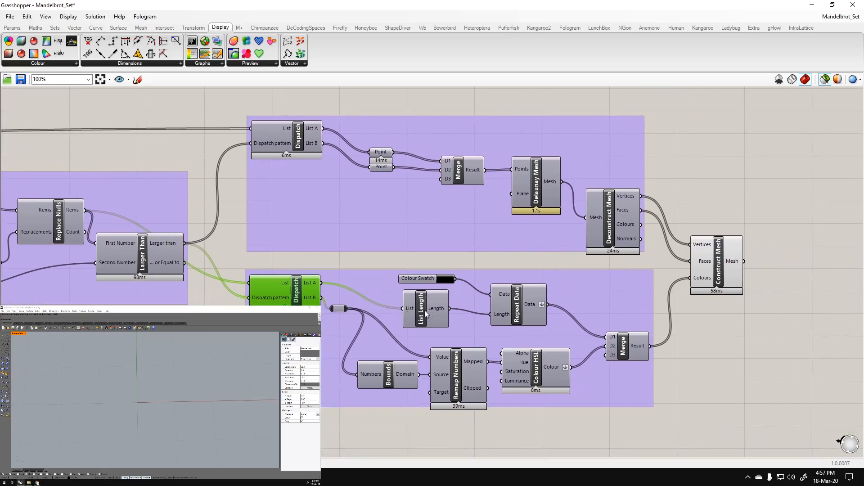
{"action": "left_click", "coordinate": [433, 309]}
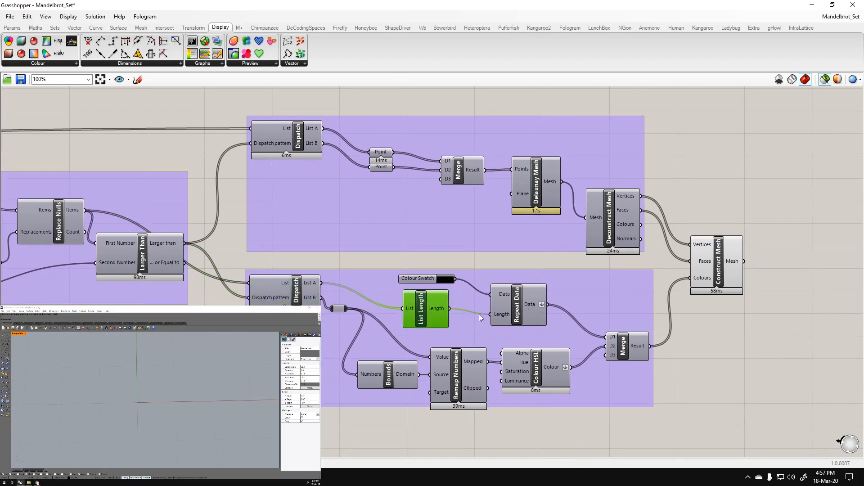
{"action": "left_click", "coordinate": [427, 281]}
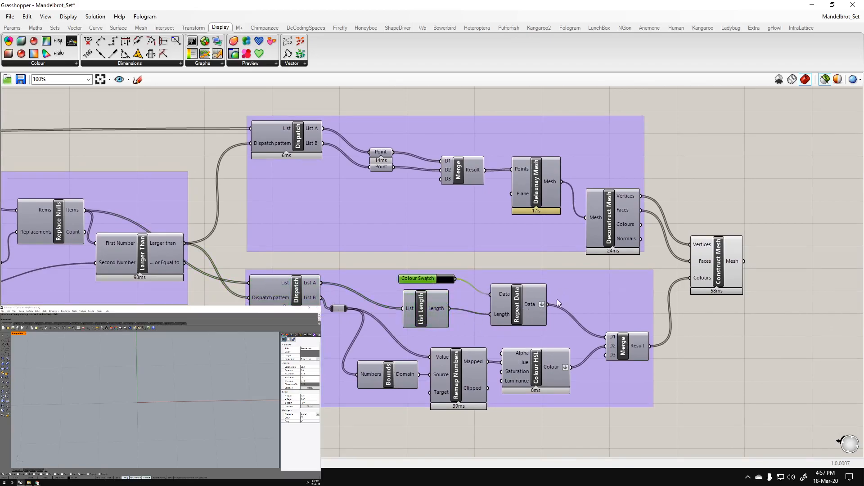
{"action": "mouse_move", "coordinate": [310, 285]}
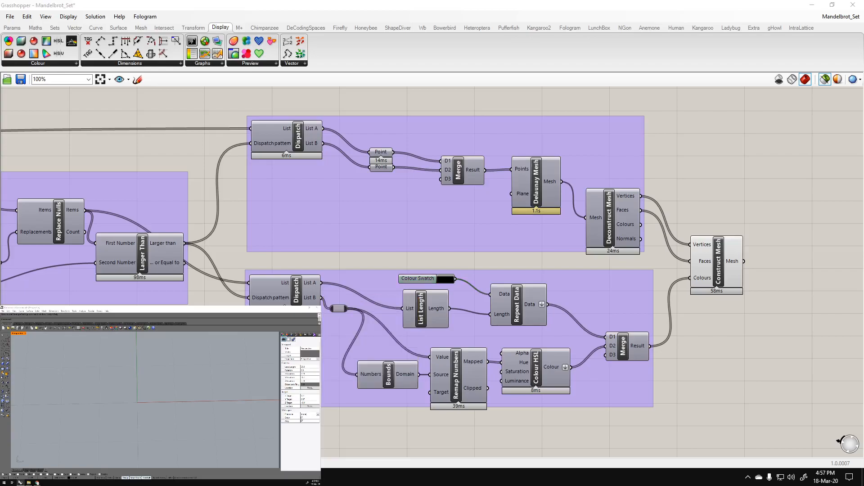
Wire the colour group's Dispatch List A output to an extra component and delete that component again.
{"action": "left_click_drag", "start_coordinate": [322, 283], "coordinate": [333, 309], "text": "shift"}
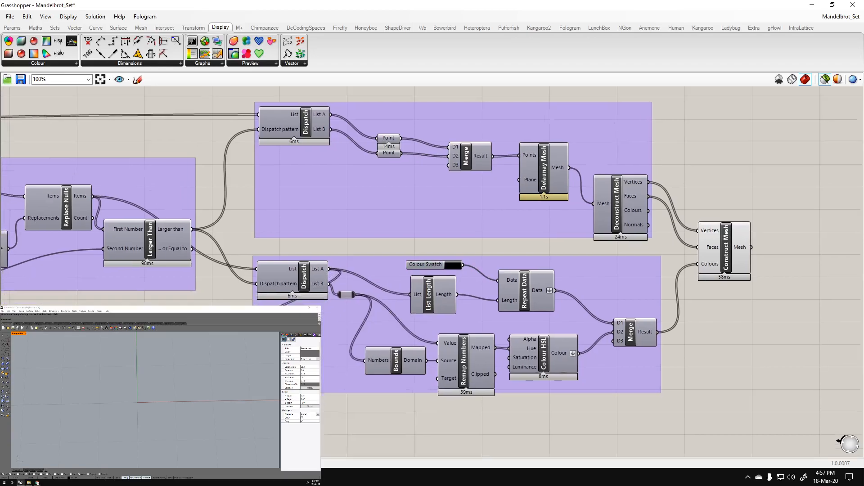
{"action": "right_click_drag", "start_coordinate": [204, 408], "coordinate": [246, 296]}
{"action": "left_click_drag", "start_coordinate": [247, 297], "coordinate": [250, 463]}
{"action": "left_click_drag", "start_coordinate": [273, 258], "coordinate": [275, 281]}
{"action": "key", "text": "Delete"}
Inspect how List Length and the black Colour Swatch supply Repeat Data's Length and Data inputs.
{"action": "right_click_drag", "start_coordinate": [489, 322], "coordinate": [408, 351]}
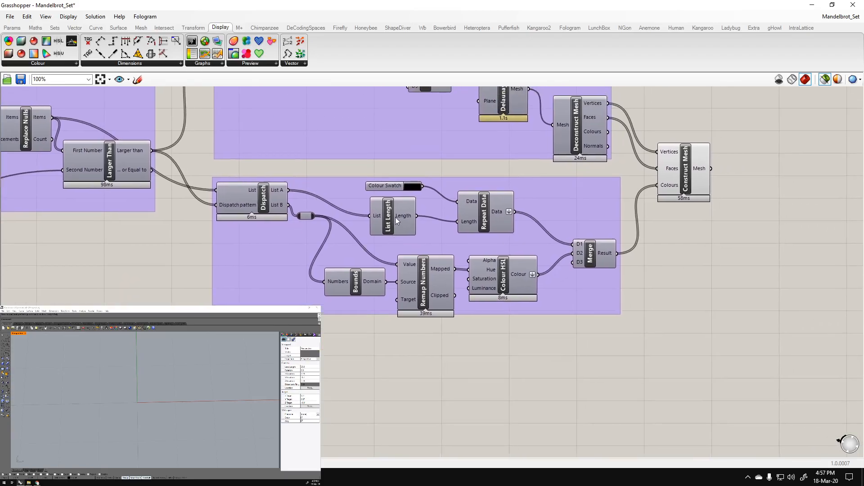
{"action": "mouse_move", "coordinate": [400, 215]}
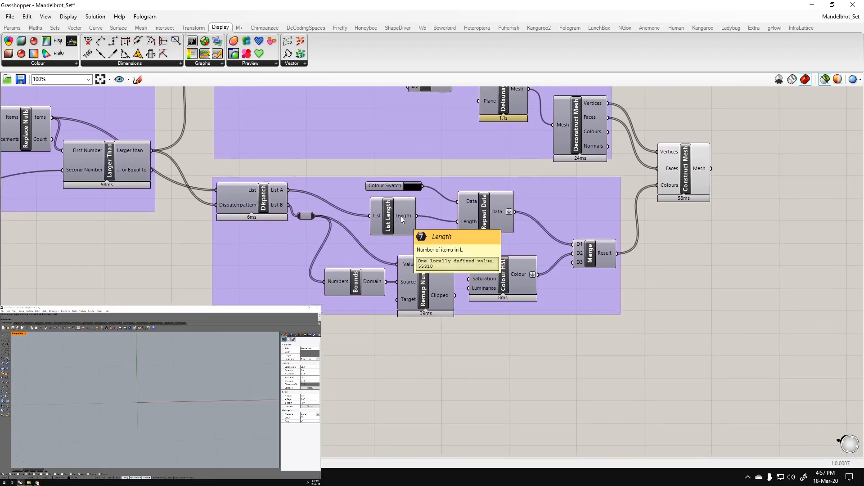
{"action": "mouse_move", "coordinate": [471, 202]}
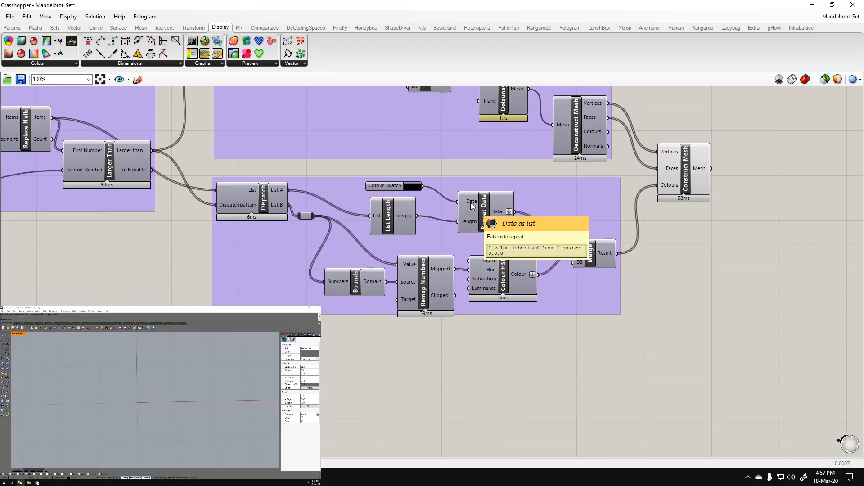
{"action": "left_click", "coordinate": [405, 187]}
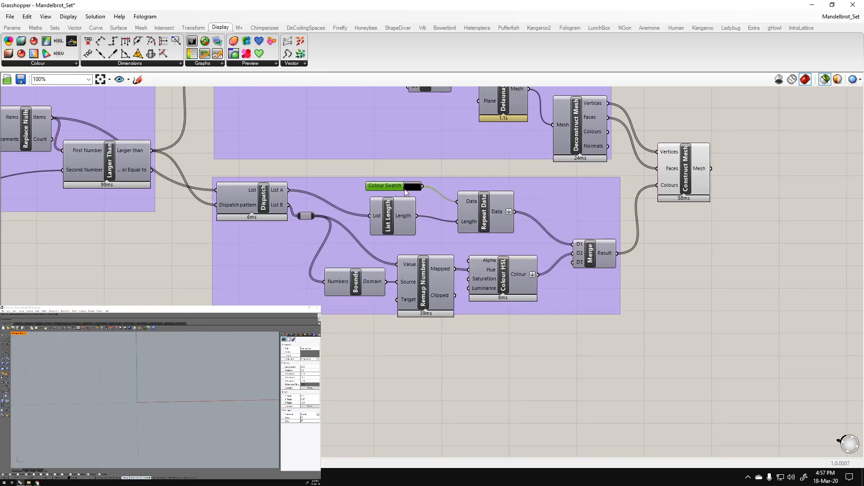
{"action": "left_click", "coordinate": [496, 211]}
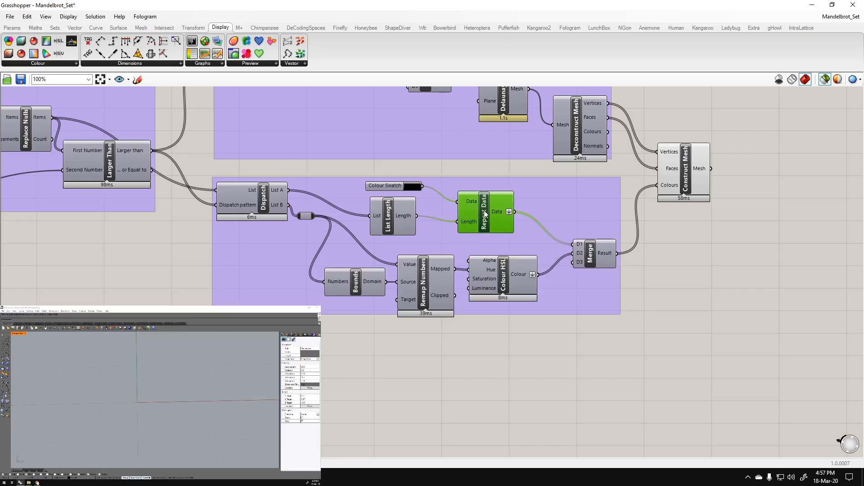
{"action": "left_click", "coordinate": [382, 185]}
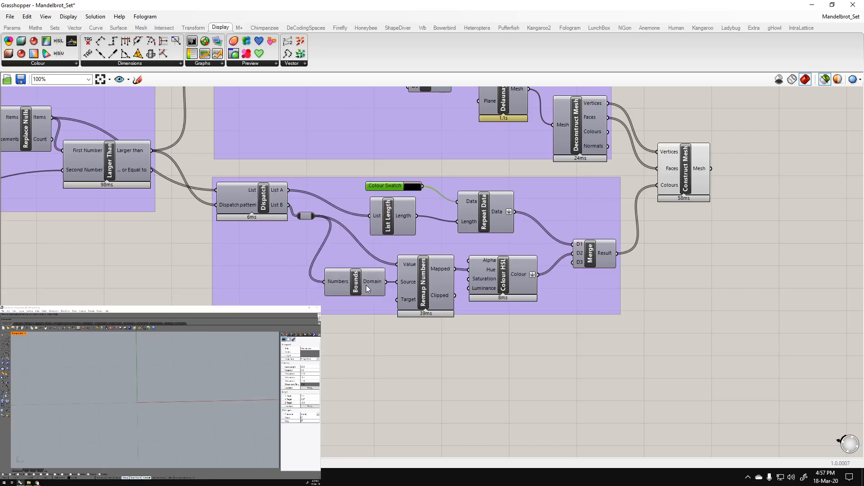
Trace Dispatch's List B through Bounds, Remap Numbers' Source and Target, Colour HSL's Hue and the final colour Merge.
{"action": "left_click", "coordinate": [370, 283]}
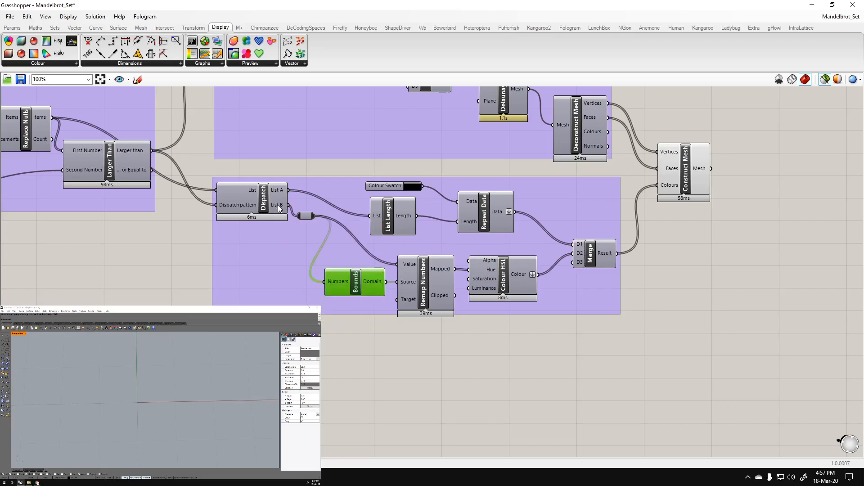
{"action": "mouse_move", "coordinate": [277, 205]}
{"action": "mouse_move", "coordinate": [410, 285]}
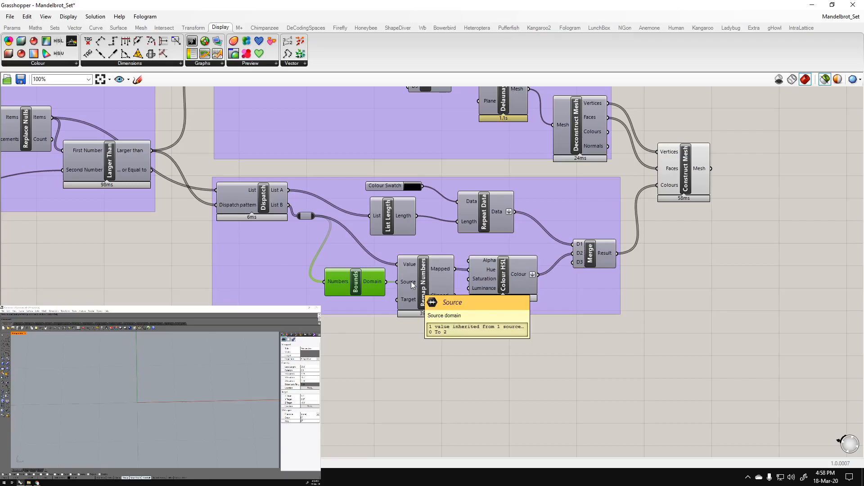
{"action": "mouse_move", "coordinate": [410, 302]}
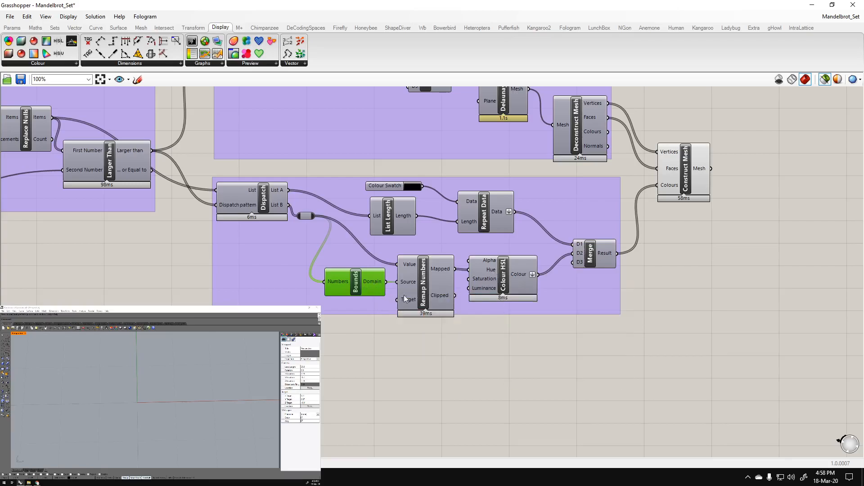
{"action": "right_click_drag", "start_coordinate": [490, 270], "coordinate": [456, 279]}
{"action": "mouse_move", "coordinate": [455, 280]}
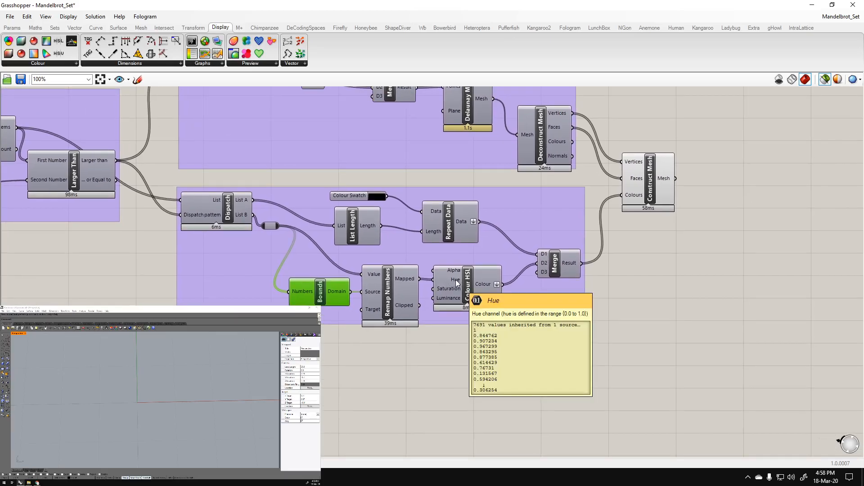
{"action": "left_click", "coordinate": [561, 263]}
{"action": "right_click_drag", "start_coordinate": [652, 249], "coordinate": [606, 297]}
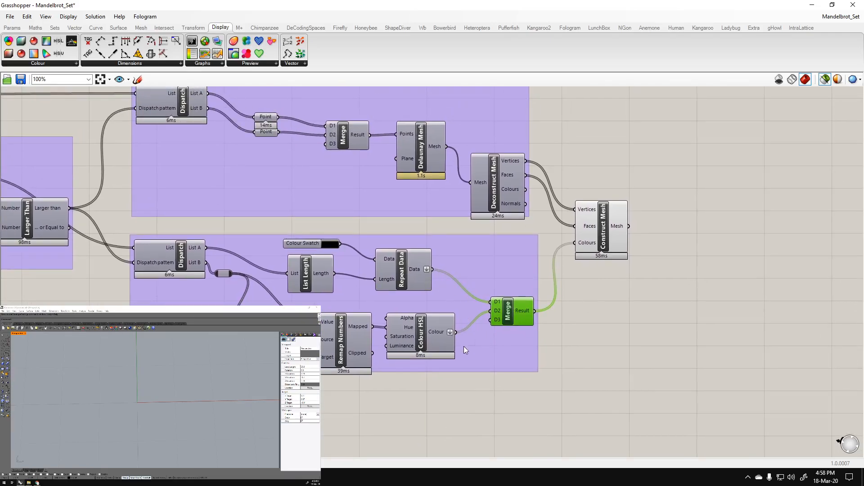
Preview Construct Mesh's coloured result and trigger the Mandelbrot loop with the Button component below the input sliders.
{"action": "left_click", "coordinate": [600, 243]}
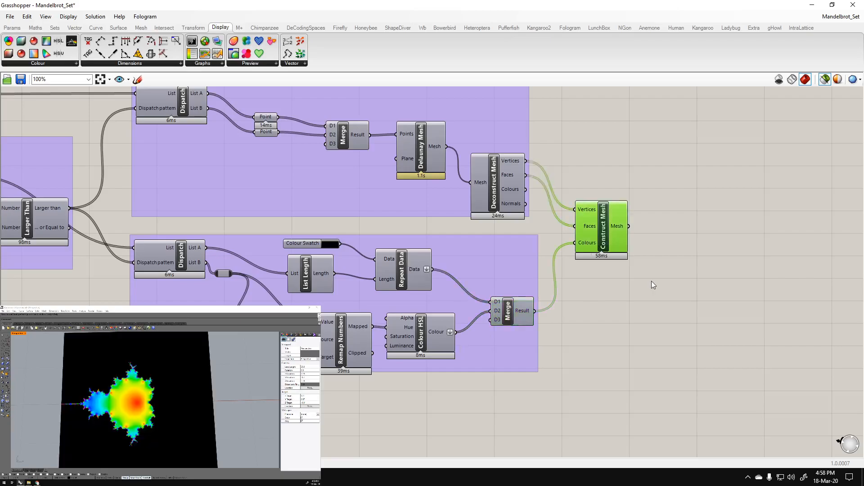
{"action": "right_click_drag", "start_coordinate": [201, 355], "coordinate": [498, 340]}
{"action": "scroll", "coordinate": [518, 340], "scroll_direction": "down", "scroll_amount": 5}
{"action": "right_click_drag", "start_coordinate": [212, 252], "coordinate": [493, 274]}
{"action": "scroll", "coordinate": [103, 262], "scroll_direction": "up", "scroll_amount": 8}
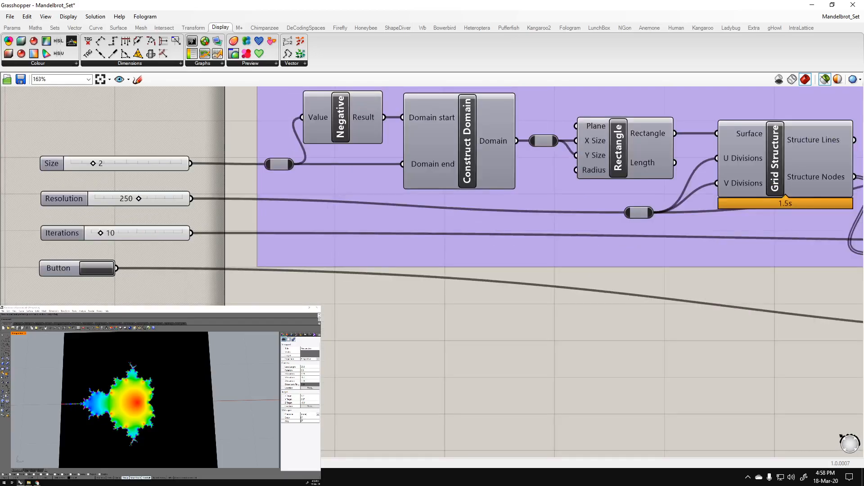
{"action": "left_click", "coordinate": [97, 269]}
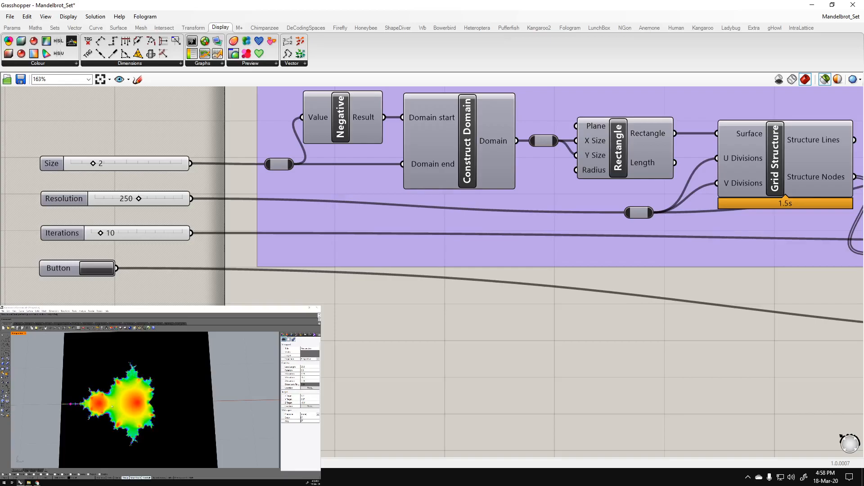
Review the component groups that lead from the input sliders to the two Dispatch branches and Construct Mesh.
{"action": "scroll", "coordinate": [139, 294], "scroll_direction": "down", "scroll_amount": 5}
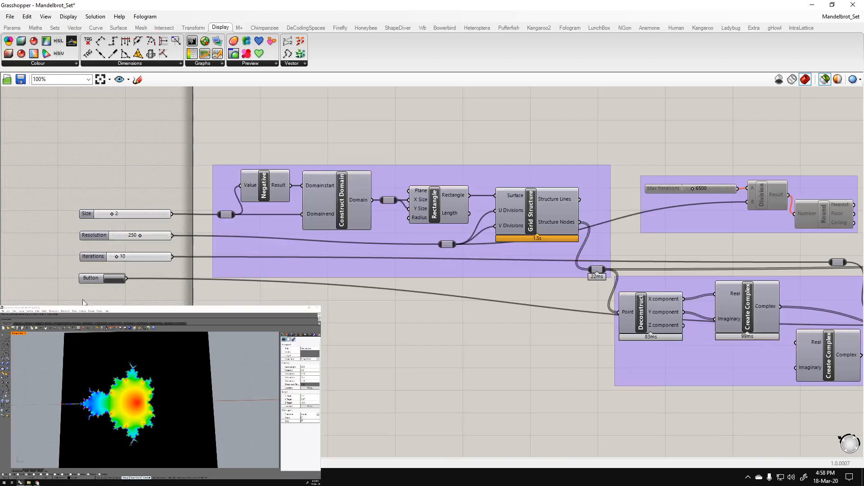
{"action": "right_click_drag", "start_coordinate": [705, 400], "coordinate": [355, 340]}
{"action": "right_click_drag", "start_coordinate": [702, 383], "coordinate": [353, 363]}
{"action": "left_click_drag", "start_coordinate": [702, 406], "coordinate": [292, 155]}
{"action": "left_click", "coordinate": [644, 421]}
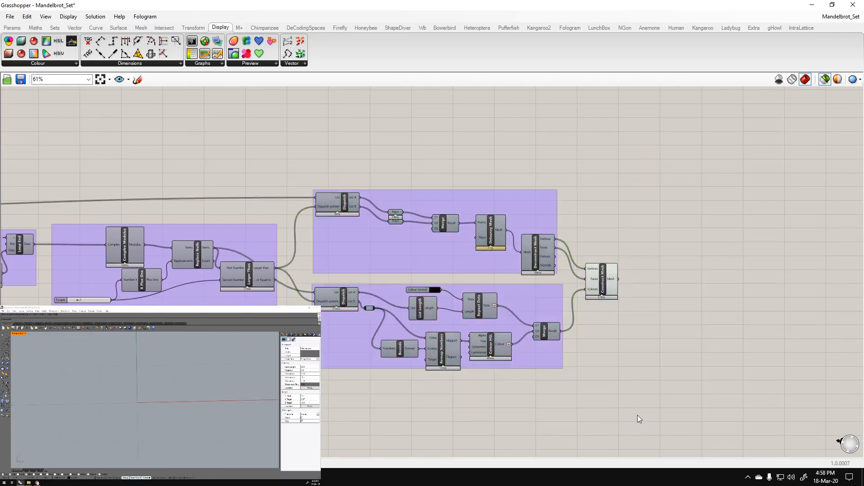
{"action": "scroll", "coordinate": [497, 247], "scroll_direction": "up", "scroll_amount": 5}
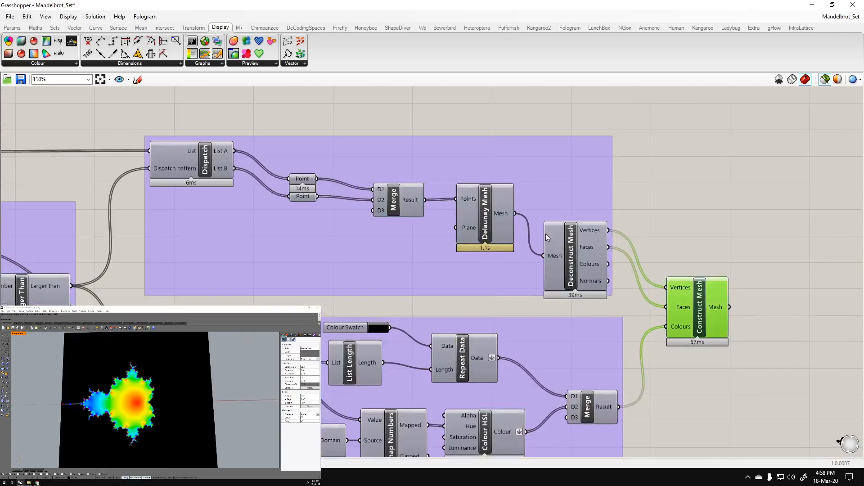
Examine how Deconstruct Mesh and the colour group's Merge feed Construct Mesh, and preview its coloured output.
{"action": "left_click", "coordinate": [602, 277]}
{"action": "left_click", "coordinate": [628, 322]}
{"action": "right_click_drag", "start_coordinate": [577, 381], "coordinate": [601, 249]}
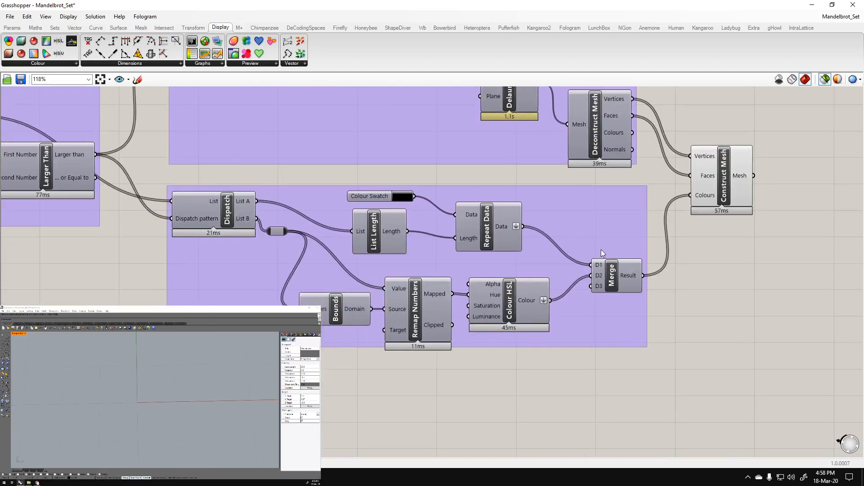
{"action": "left_click_drag", "start_coordinate": [632, 368], "coordinate": [162, 180]}
{"action": "left_click", "coordinate": [704, 217]}
{"action": "left_click", "coordinate": [717, 184]}
{"action": "right_click_drag", "start_coordinate": [752, 239], "coordinate": [651, 370]}
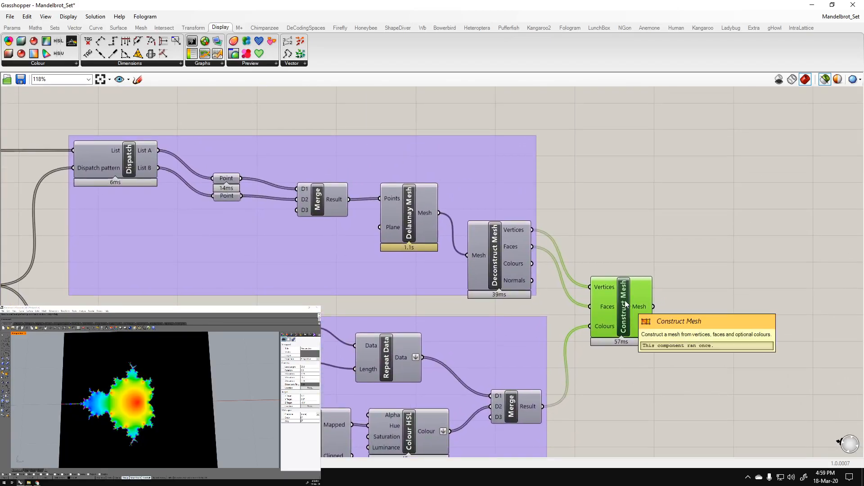
Compare the plain Delaunay Mesh preview with the coloured Construct Mesh preview.
{"action": "scroll", "coordinate": [616, 307], "scroll_direction": "down", "scroll_amount": 2}
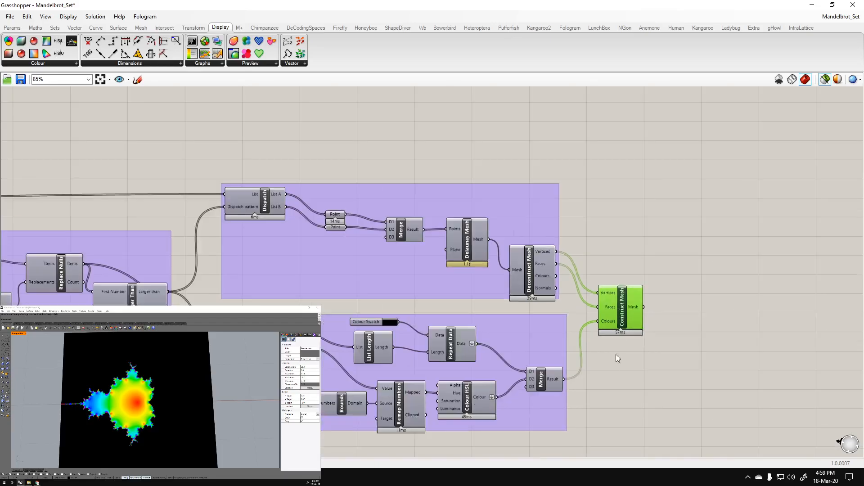
{"action": "right_click_drag", "start_coordinate": [618, 354], "coordinate": [618, 328]}
{"action": "left_click", "coordinate": [466, 239]}
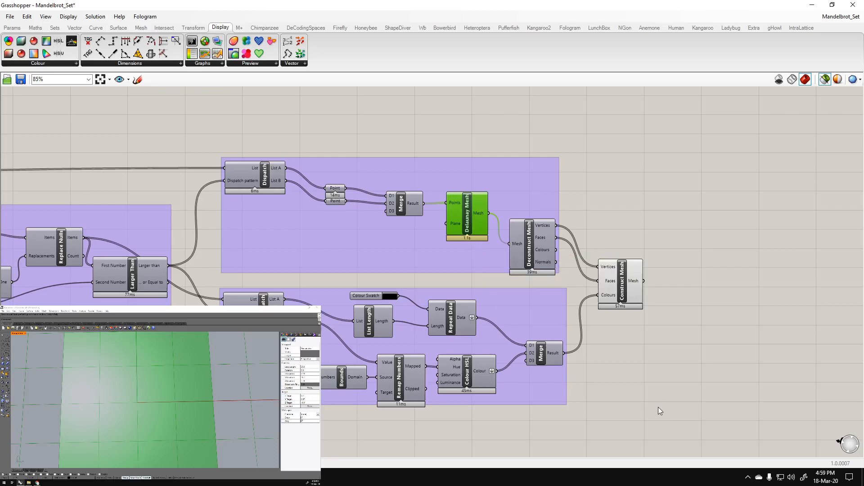
{"action": "left_click", "coordinate": [621, 296]}
{"action": "scroll", "coordinate": [667, 342], "scroll_direction": "down", "scroll_amount": 2}
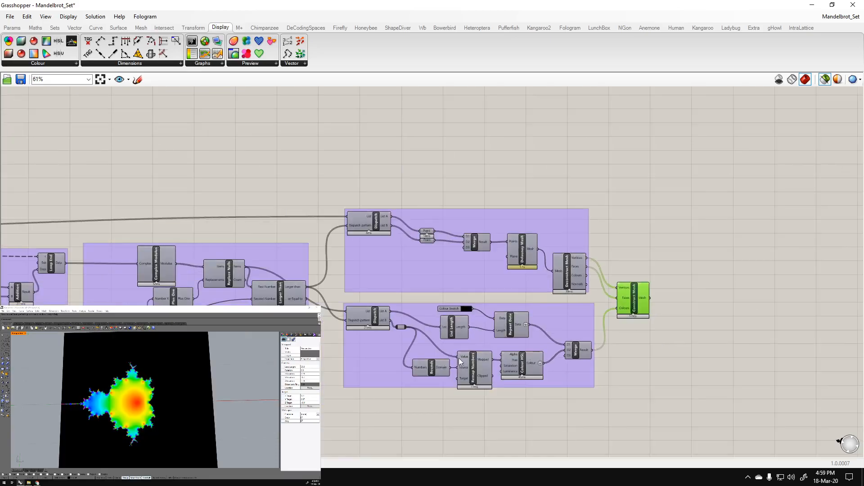
Examine the coloured Mandelbrot mesh in the Rhino viewport from several angles, both close up and from farther away.
{"action": "right_click_drag", "start_coordinate": [343, 385], "coordinate": [816, 395]}
{"action": "right_click_drag", "start_coordinate": [241, 312], "coordinate": [396, 319]}
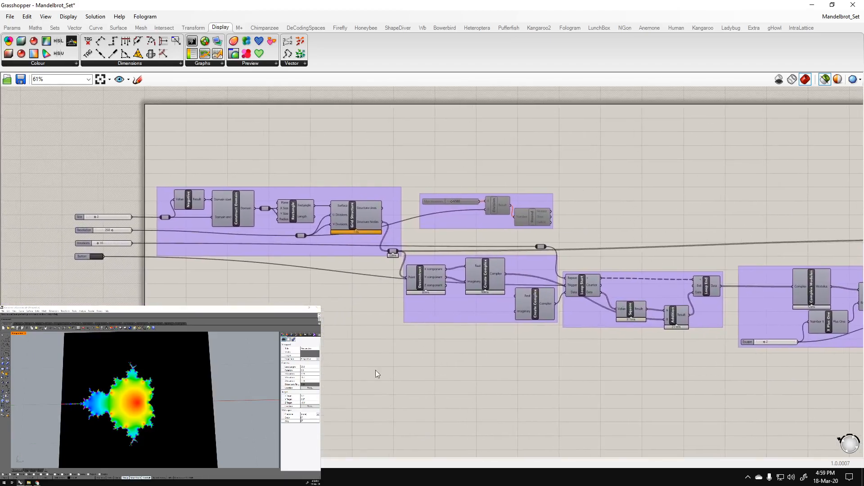
{"action": "right_click_drag", "start_coordinate": [184, 450], "coordinate": [183, 426]}
{"action": "scroll", "coordinate": [177, 418], "scroll_direction": "up", "scroll_amount": 5}
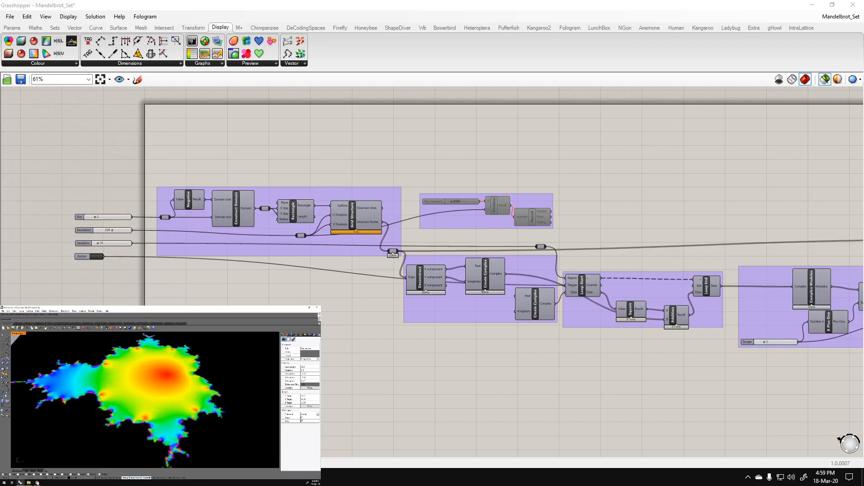
{"action": "right_click_drag", "start_coordinate": [153, 390], "coordinate": [147, 417]}
{"action": "scroll", "coordinate": [187, 387], "scroll_direction": "up", "scroll_amount": 6}
{"action": "scroll", "coordinate": [186, 400], "scroll_direction": "down", "scroll_amount": 10}
{"action": "scroll", "coordinate": [128, 398], "scroll_direction": "up", "scroll_amount": 6}
{"action": "scroll", "coordinate": [147, 417], "scroll_direction": "down", "scroll_amount": 6}
{"action": "right_click_drag", "start_coordinate": [221, 403], "coordinate": [157, 427]}
{"action": "scroll", "coordinate": [167, 431], "scroll_direction": "up", "scroll_amount": 5}
{"action": "scroll", "coordinate": [167, 428], "scroll_direction": "down", "scroll_amount": 4}
{"action": "scroll", "coordinate": [165, 423], "scroll_direction": "up", "scroll_amount": 3}
{"action": "scroll", "coordinate": [157, 411], "scroll_direction": "down", "scroll_amount": 3}
{"action": "scroll", "coordinate": [158, 411], "scroll_direction": "up", "scroll_amount": 5}
{"action": "scroll", "coordinate": [156, 426], "scroll_direction": "down", "scroll_amount": 2}
{"action": "scroll", "coordinate": [157, 426], "scroll_direction": "up", "scroll_amount": 4}
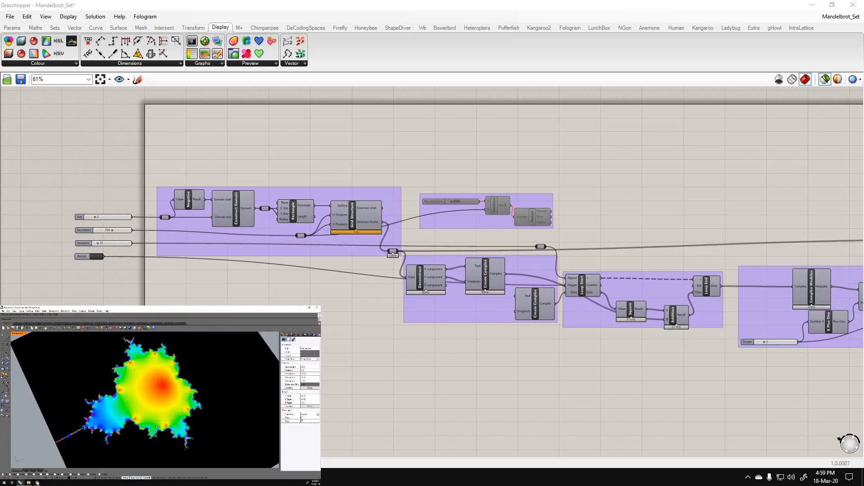
Delete the Max Iterations slider together with its Division and Round components and their group.
{"action": "left_click", "coordinate": [347, 384]}
{"action": "right_click_drag", "start_coordinate": [655, 397], "coordinate": [268, 354]}
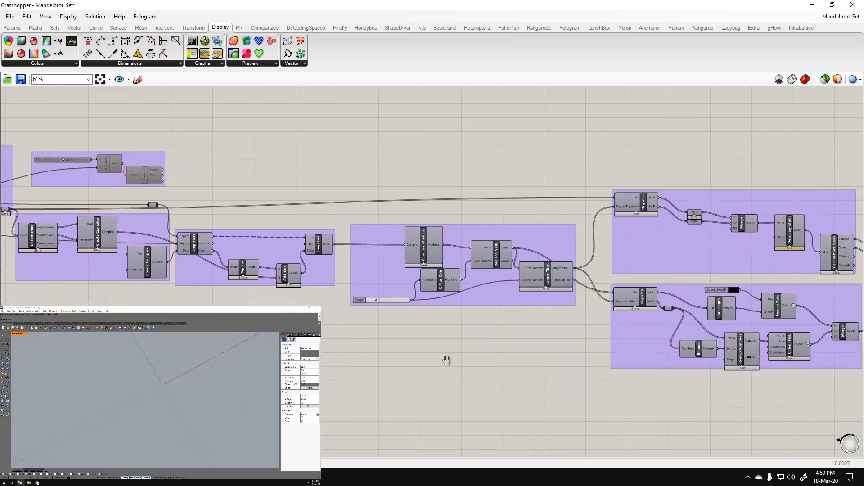
{"action": "right_click_drag", "start_coordinate": [605, 378], "coordinate": [311, 360]}
{"action": "scroll", "coordinate": [497, 288], "scroll_direction": "down", "scroll_amount": 5}
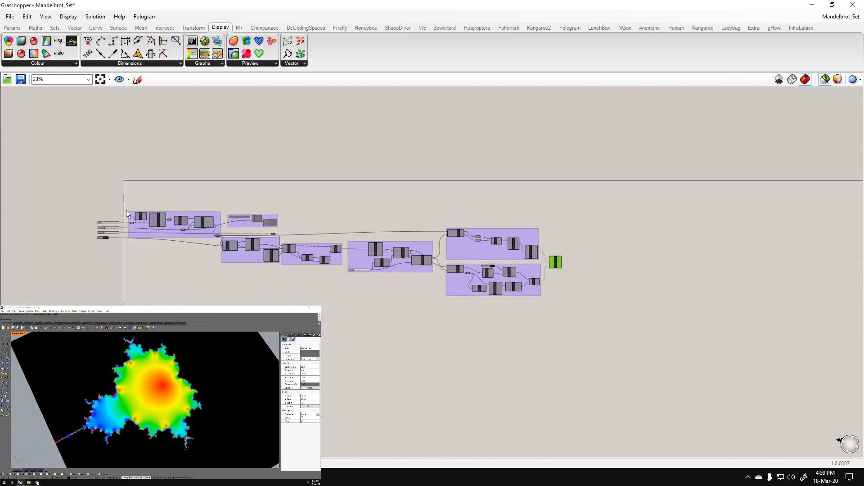
{"action": "scroll", "coordinate": [233, 240], "scroll_direction": "up", "scroll_amount": 2}
{"action": "scroll", "coordinate": [298, 261], "scroll_direction": "up", "scroll_amount": 2}
{"action": "left_click_drag", "start_coordinate": [357, 243], "coordinate": [242, 191]}
{"action": "key", "text": "Delete"}
Review the tidied definition from the Size, Resolution and Iterations sliders through to the Construct Mesh output.
{"action": "scroll", "coordinate": [362, 213], "scroll_direction": "down", "scroll_amount": 3}
{"action": "left_click", "coordinate": [630, 261]}
{"action": "scroll", "coordinate": [651, 255], "scroll_direction": "up", "scroll_amount": 3}
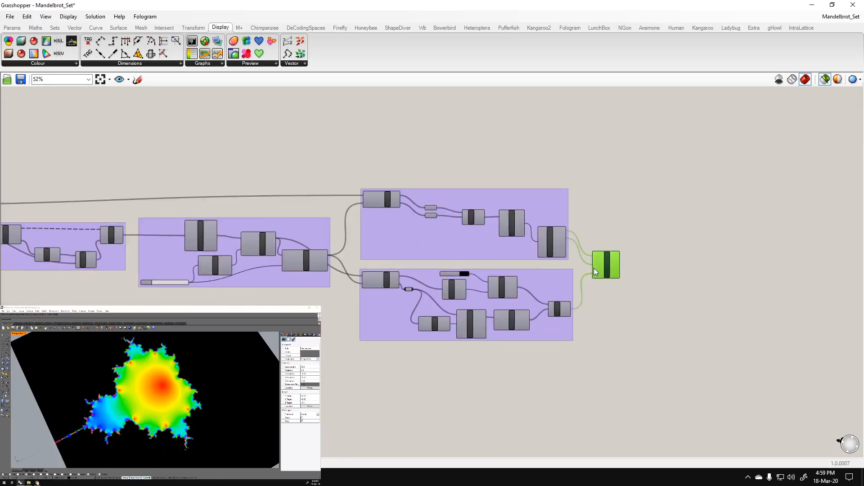
{"action": "scroll", "coordinate": [668, 264], "scroll_direction": "down", "scroll_amount": 2}
{"action": "scroll", "coordinate": [259, 212], "scroll_direction": "up", "scroll_amount": 1}
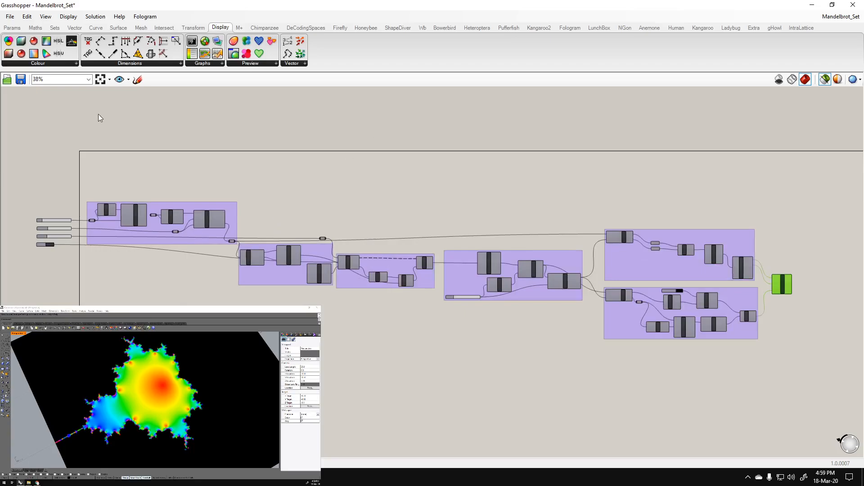
{"action": "scroll", "coordinate": [314, 203], "scroll_direction": "up", "scroll_amount": 1}
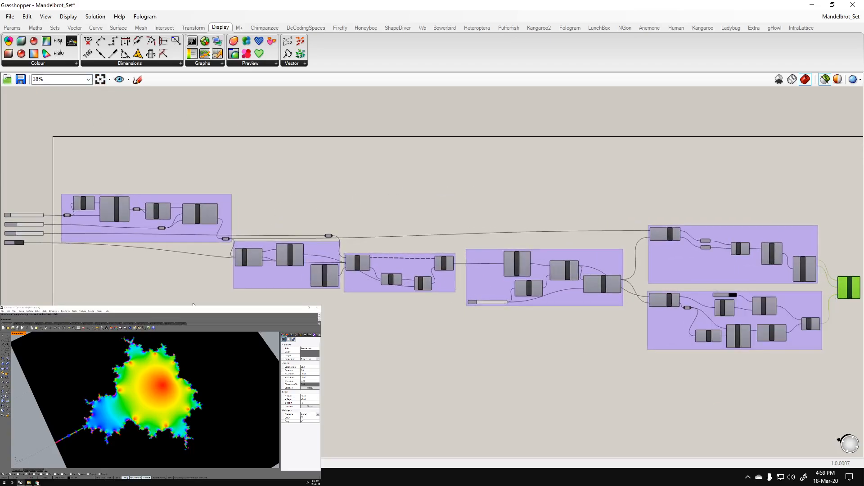
{"action": "scroll", "coordinate": [17, 232], "scroll_direction": "up", "scroll_amount": 5}
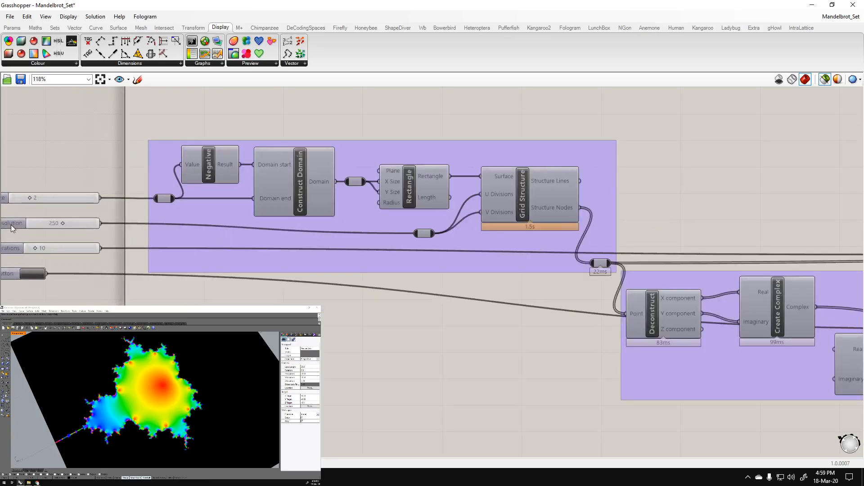
{"action": "scroll", "coordinate": [121, 254], "scroll_direction": "down", "scroll_amount": 6}
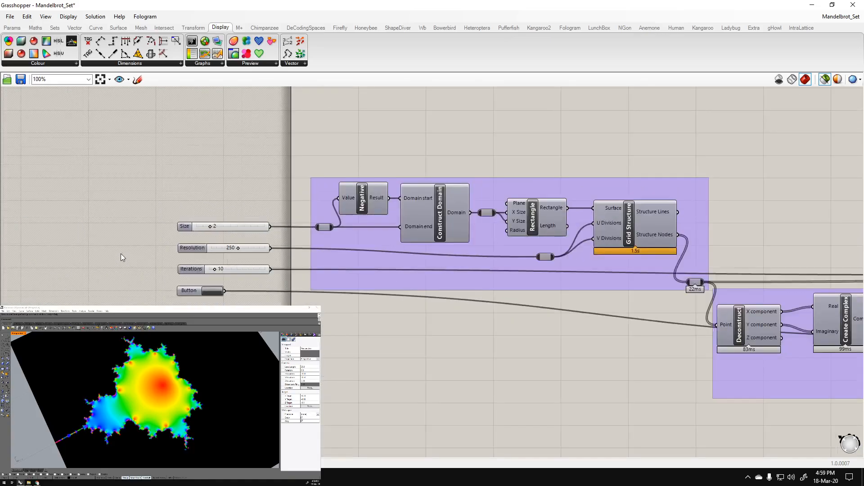
{"action": "right_click_drag", "start_coordinate": [669, 376], "coordinate": [194, 311]}
{"action": "scroll", "coordinate": [382, 345], "scroll_direction": "down", "scroll_amount": 2}
{"action": "scroll", "coordinate": [385, 357], "scroll_direction": "down", "scroll_amount": 2}
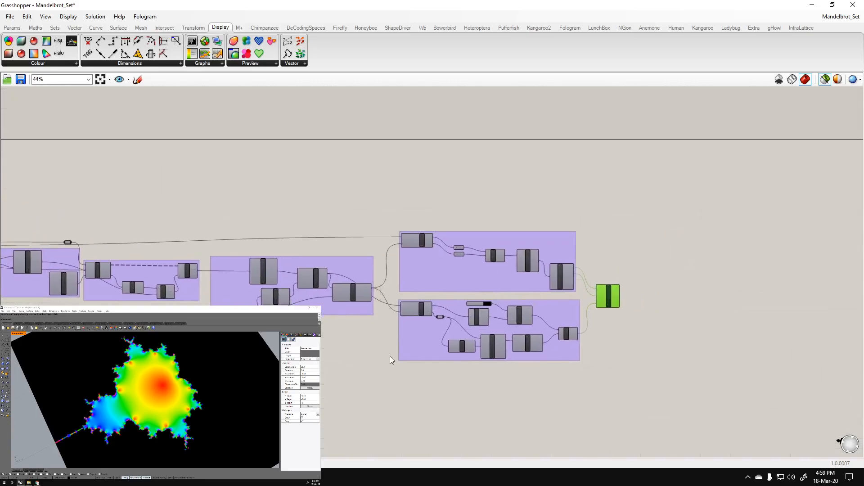
Fit the complete definition in the canvas view and show Construct Mesh's coloured Mandelbrot preview.
{"action": "scroll", "coordinate": [622, 301], "scroll_direction": "up", "scroll_amount": 4}
{"action": "left_click", "coordinate": [622, 301]}
{"action": "scroll", "coordinate": [734, 292], "scroll_direction": "down", "scroll_amount": 4}
{"action": "scroll", "coordinate": [747, 290], "scroll_direction": "down", "scroll_amount": 1}
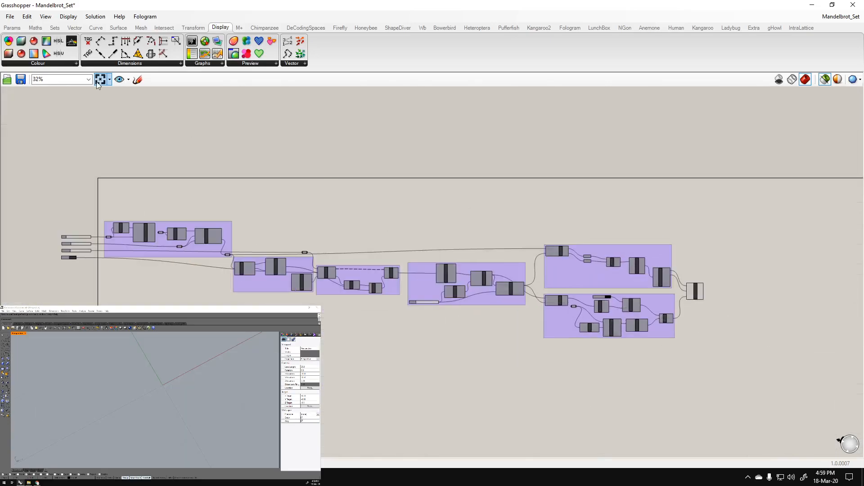
{"action": "left_click", "coordinate": [101, 80]}
{"action": "left_click", "coordinate": [849, 288]}
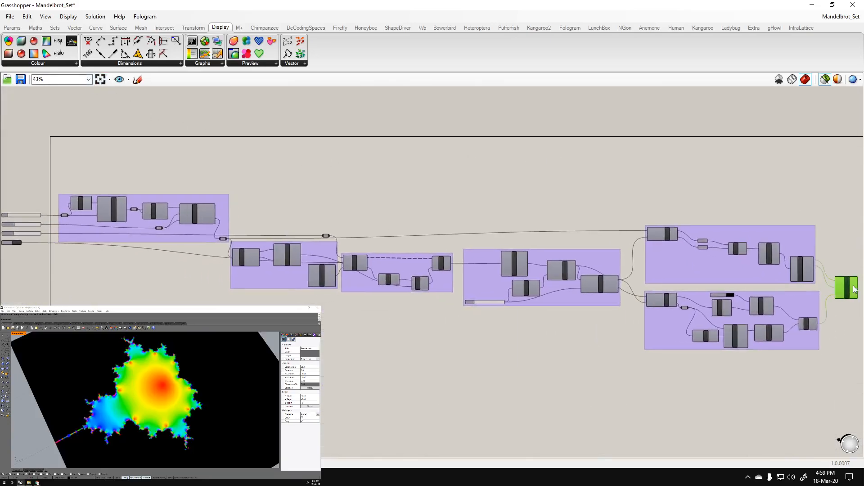
{"action": "right_click_drag", "start_coordinate": [292, 174], "coordinate": [297, 174]}
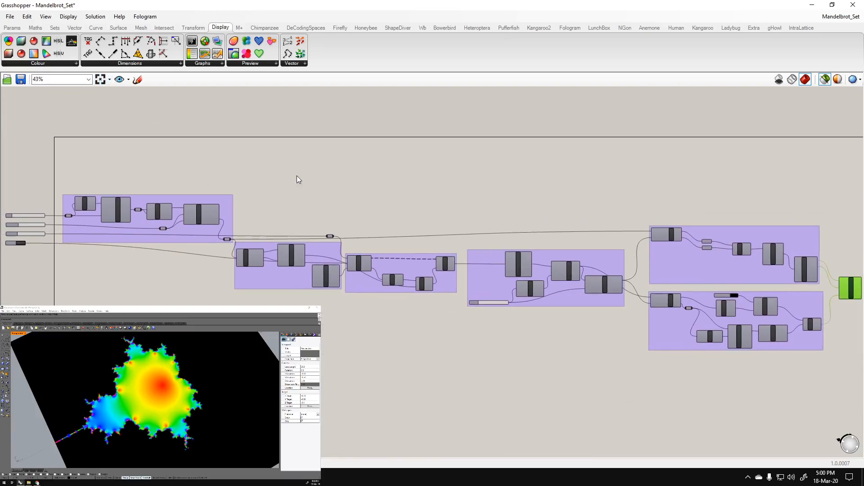